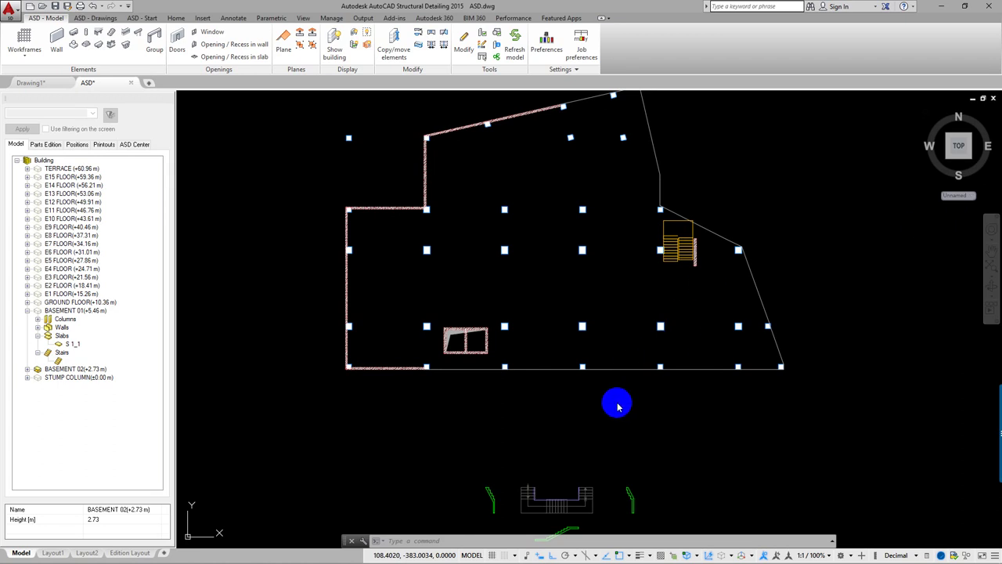
# Step: Zoom in on the stair plan and green section profiles below the floor plan
pyautogui.scroll(1, 598, 425)
pyautogui.scroll(2, 595, 351)
pyautogui.scroll(2, 537, 420)
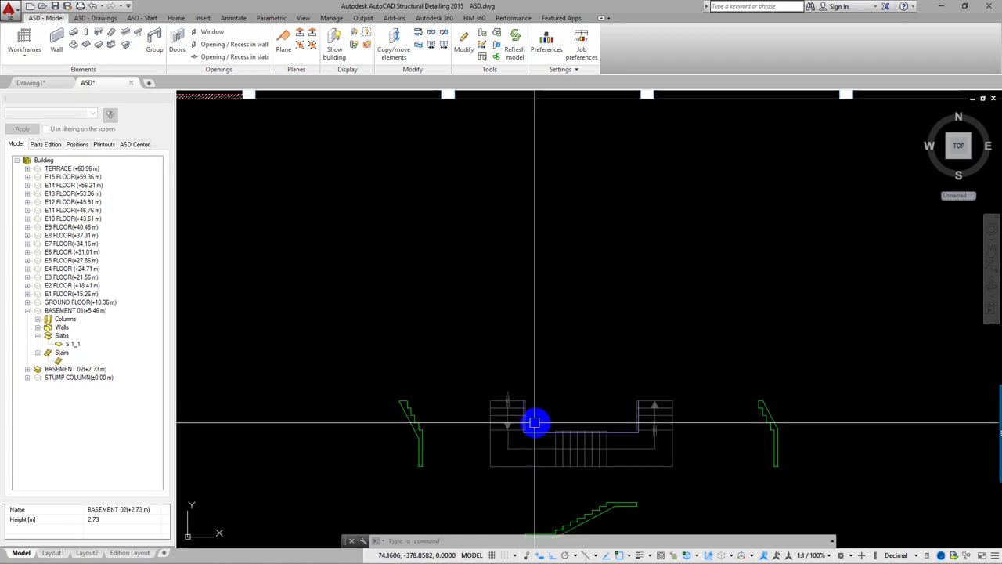
pyautogui.scroll(2, 518, 444)
pyautogui.scroll(1, 508, 442)
pyautogui.scroll(1, 486, 415)
pyautogui.scroll(1, 479, 360)
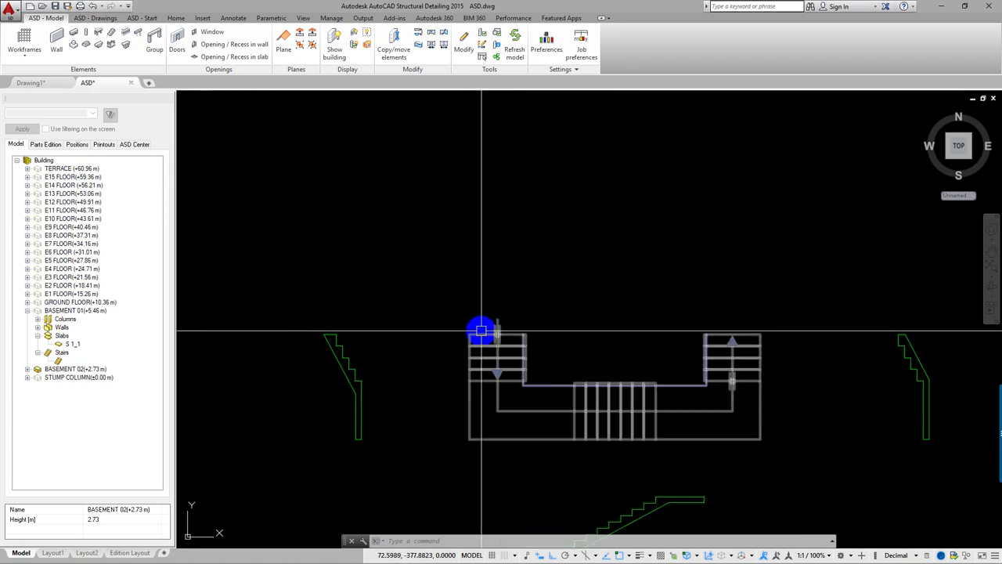
pyautogui.scroll(-2, 481, 331)
pyautogui.scroll(-4, 532, 290)
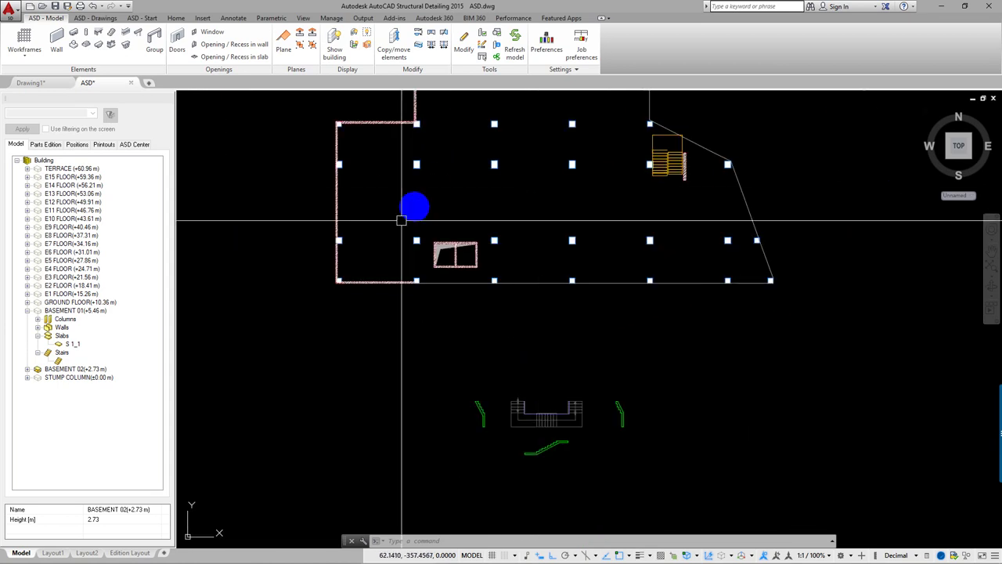
pyautogui.scroll(2, 525, 368)
pyautogui.scroll(1, 521, 361)
pyautogui.scroll(1, 571, 384)
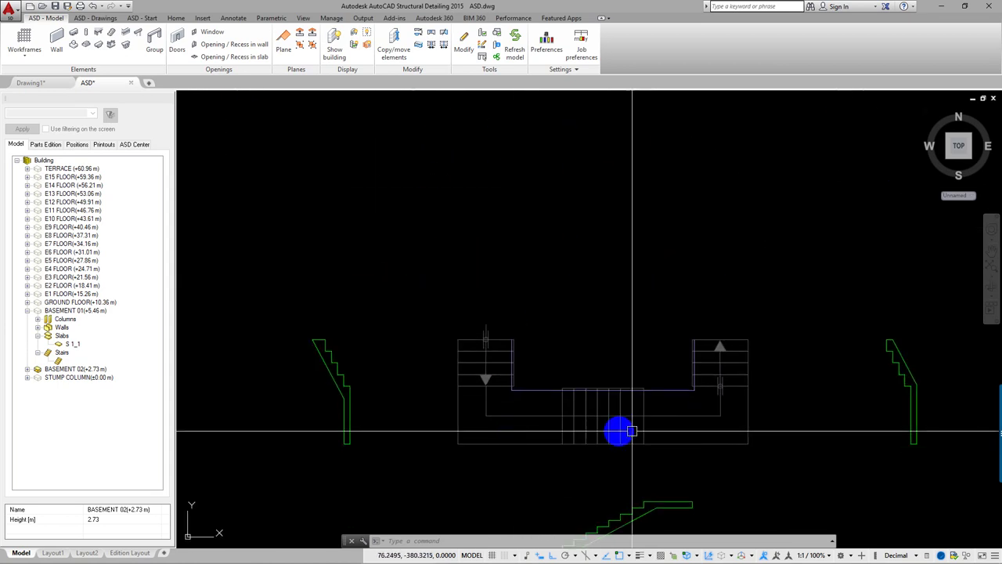
pyautogui.scroll(1, 658, 423)
# Step: Centre the stair drawings, then orbit from the Top plan into an isometric 3D view
pyautogui.moveTo(687, 413)
pyautogui.mouseDown(button='middle')
pyautogui.moveTo(712, 373)
pyautogui.moveTo(660, 381)
pyautogui.moveTo(658, 410)
pyautogui.moveTo(603, 339)
pyautogui.mouseUp(button='middle')
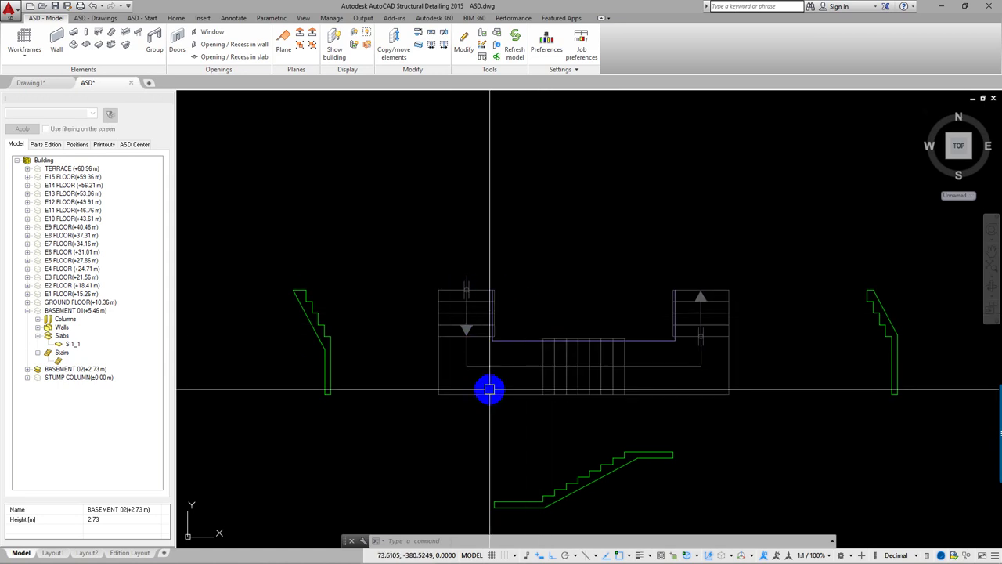
pyautogui.moveTo(490, 389); pyautogui.dragTo(492, 383, button='middle')
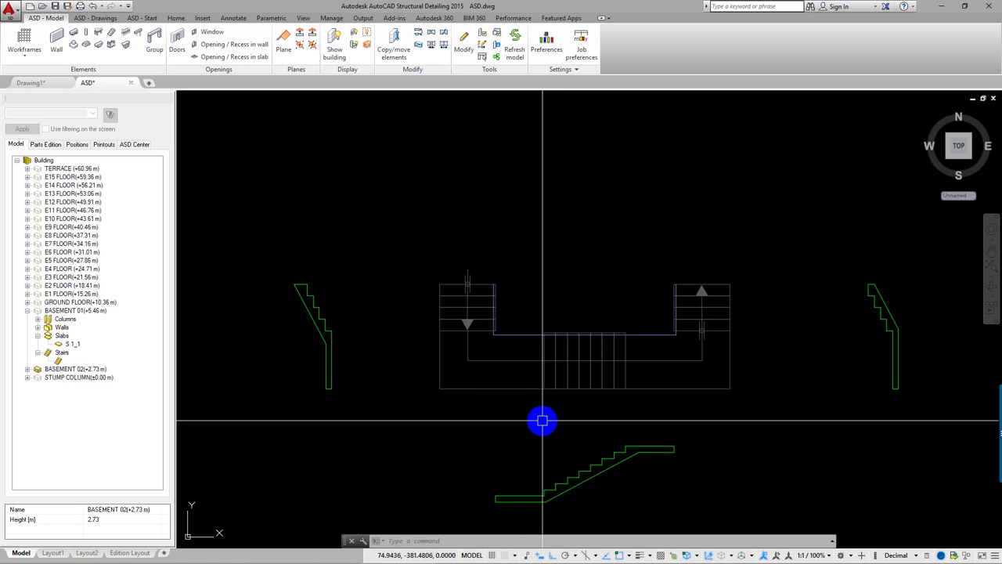
pyautogui.moveTo(543, 421); pyautogui.dragTo(548, 391, button='middle')
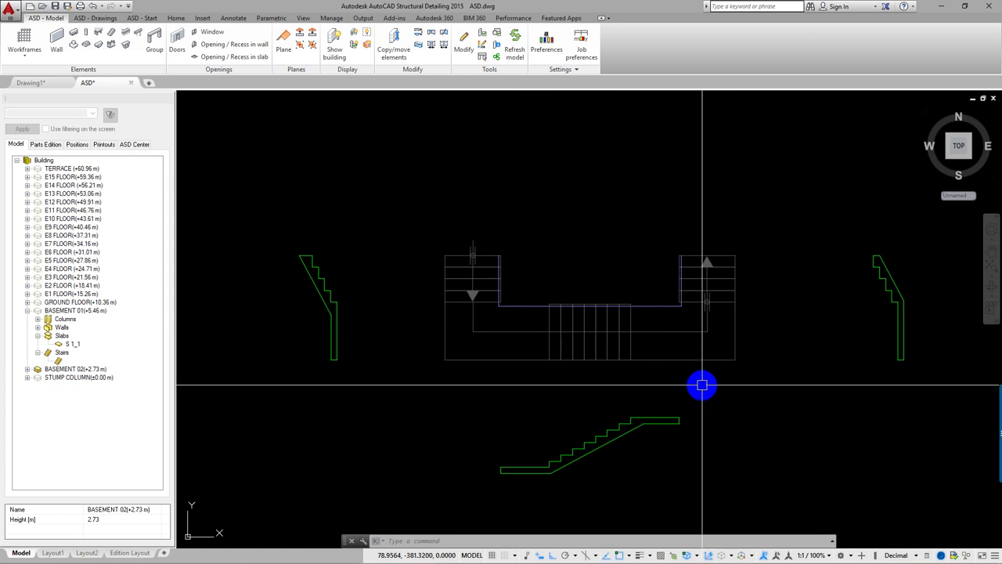
pyautogui.keyDown('shift'); pyautogui.moveTo(703, 384); pyautogui.dragTo(666, 291, button='middle'); pyautogui.keyUp('shift')
pyautogui.keyDown('shift'); pyautogui.moveTo(635, 398); pyautogui.dragTo(639, 377, button='middle'); pyautogui.keyUp('shift')
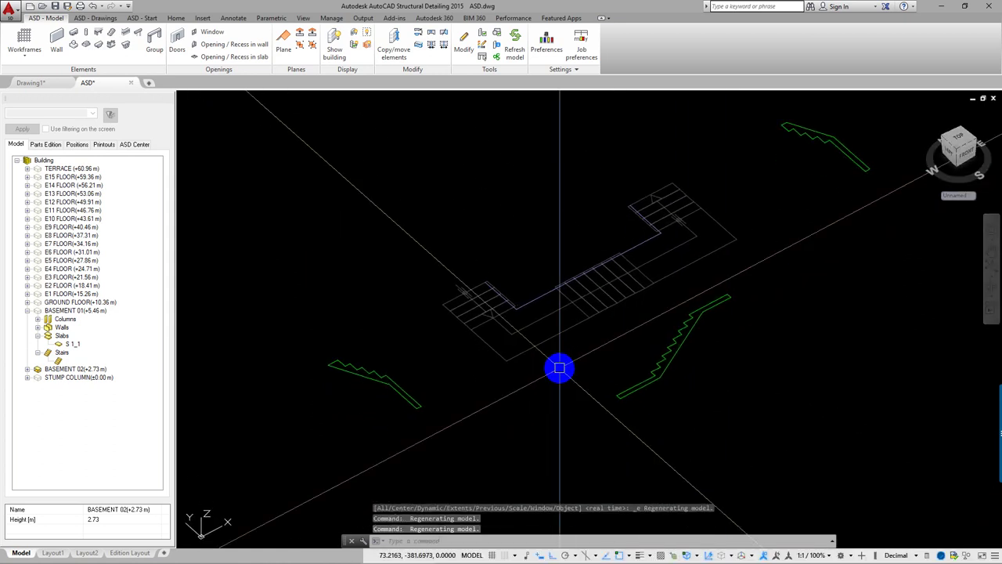
pyautogui.moveTo(559, 367); pyautogui.dragTo(627, 402, button='middle')
pyautogui.scroll(2, 431, 380)
pyautogui.scroll(2, 441, 347)
pyautogui.scroll(1, 532, 292)
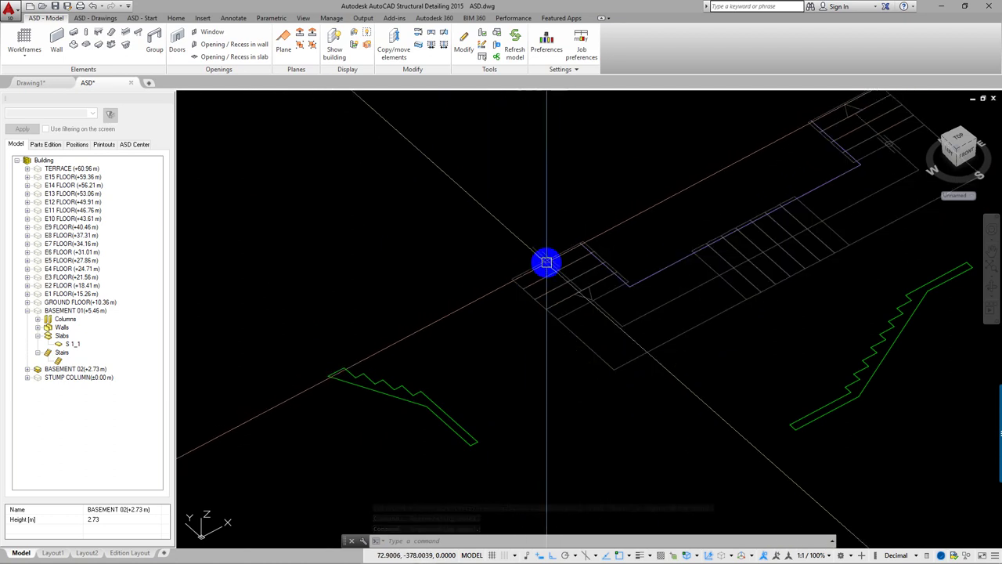
pyautogui.scroll(1, 592, 239)
pyautogui.scroll(2, 592, 239)
pyautogui.scroll(1, 577, 240)
pyautogui.scroll(2, 564, 240)
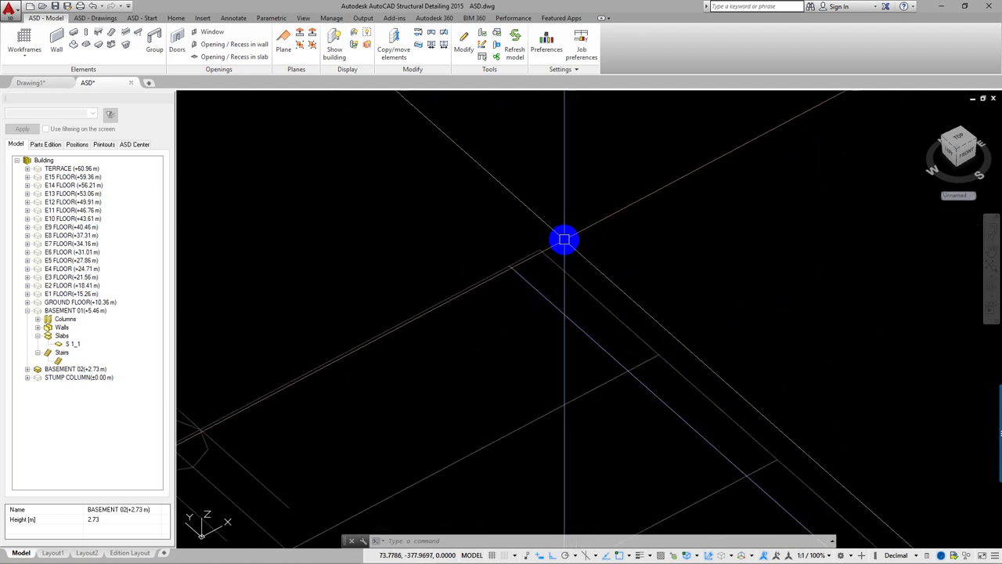
pyautogui.scroll(-3, 539, 183)
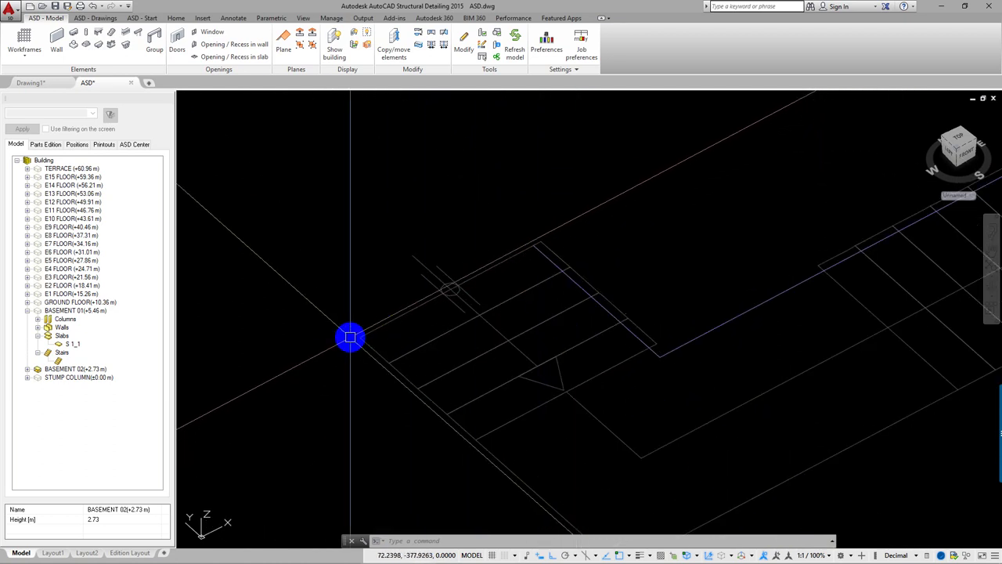
pyautogui.scroll(1, 470, 333)
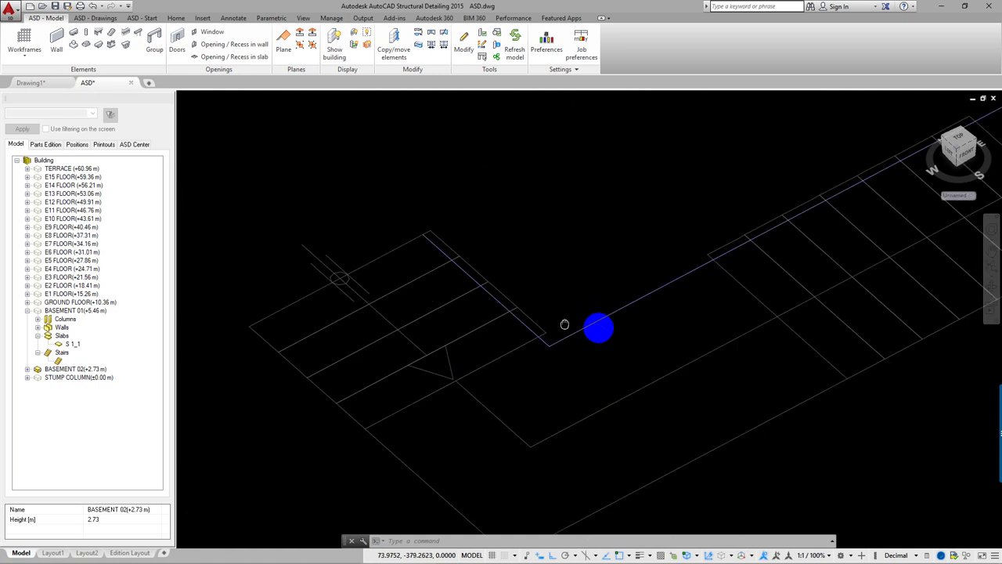
pyautogui.scroll(2, 619, 301)
pyautogui.scroll(1, 681, 235)
pyautogui.scroll(-3, 828, 331)
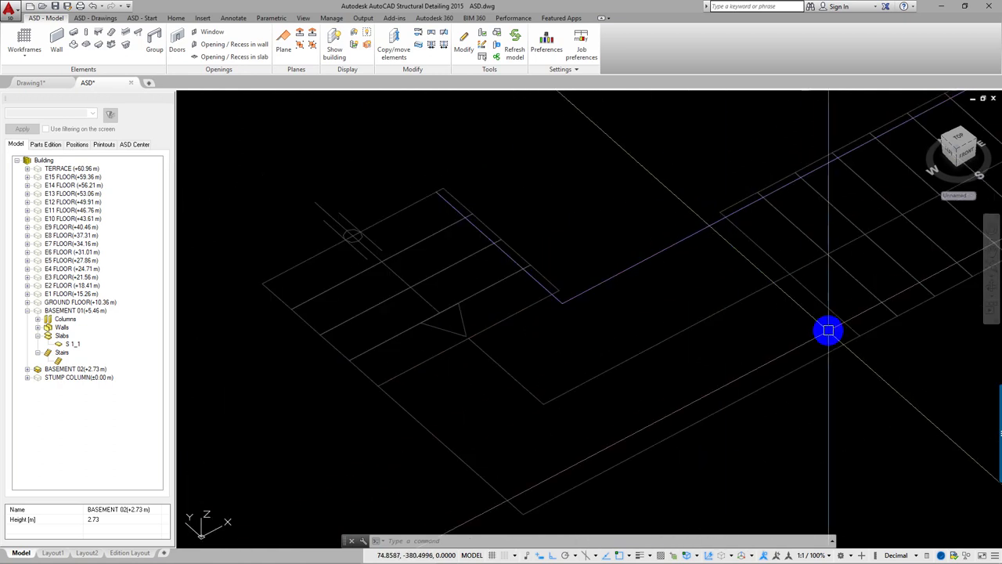
pyautogui.scroll(2, 852, 339)
pyautogui.scroll(-3, 861, 262)
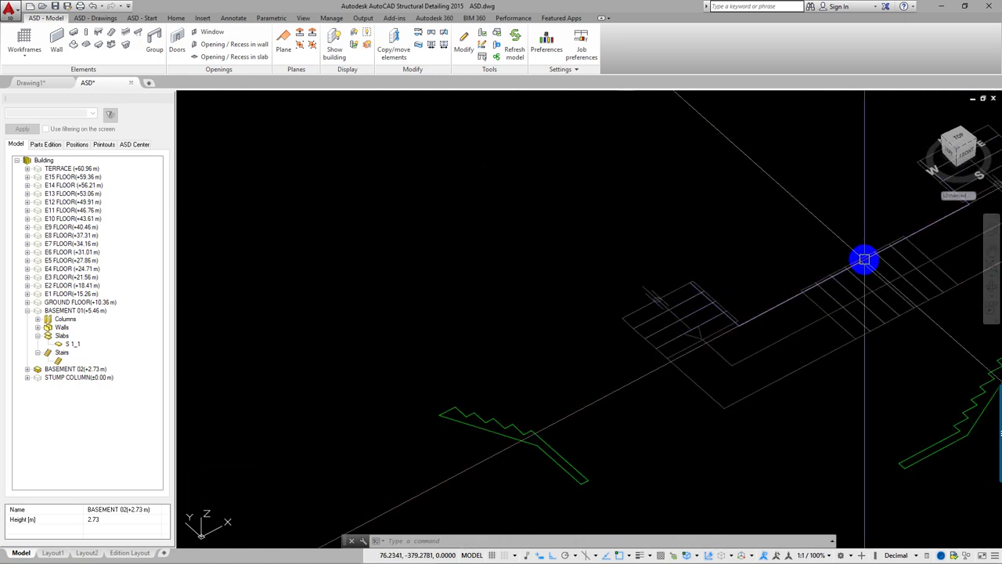
pyautogui.scroll(1, 616, 369)
pyautogui.scroll(1, 718, 302)
pyautogui.scroll(2, 749, 302)
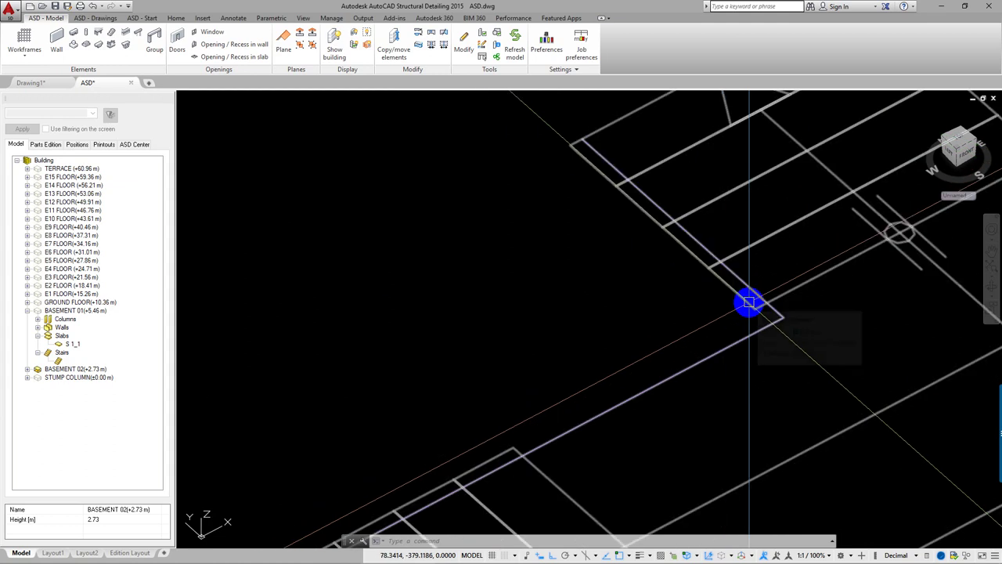
pyautogui.scroll(-2, 609, 365)
pyautogui.scroll(2, 881, 225)
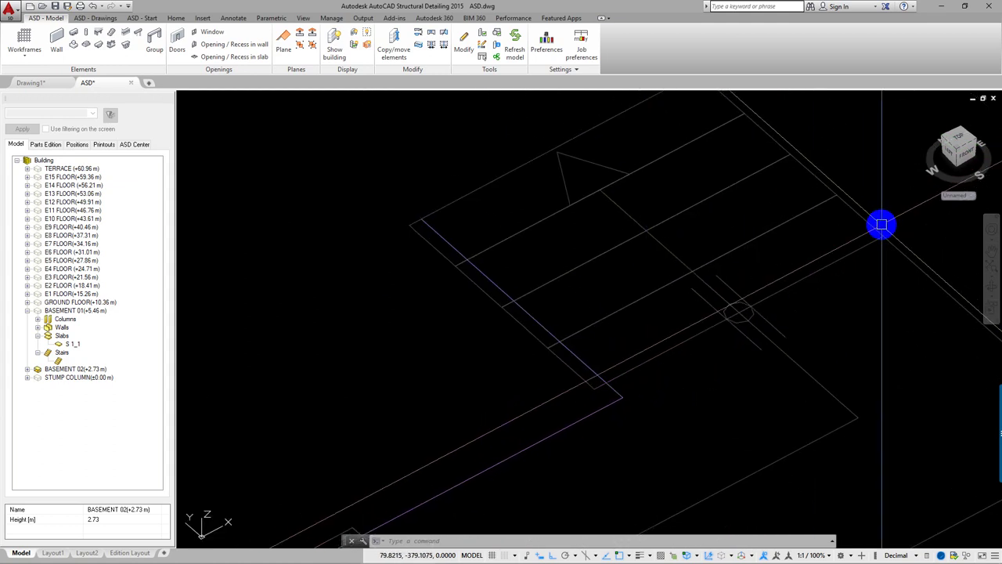
pyautogui.scroll(-2, 882, 226)
# Step: Extrude the first two green stair profiles, including the right-hand one, to height 1.45 with EX
pyautogui.scroll(1, 679, 287)
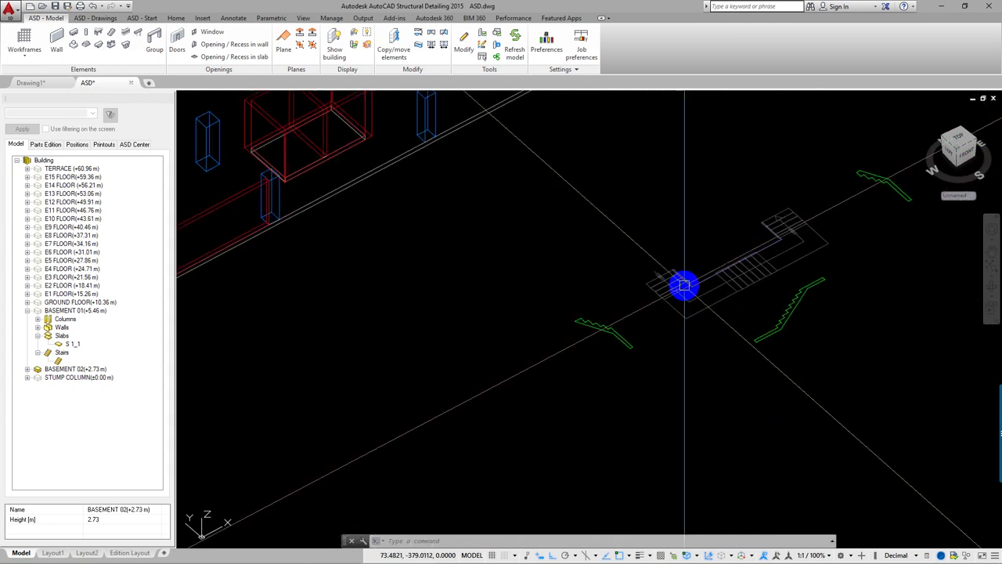
pyautogui.write('EXT')
pyautogui.press('Return')
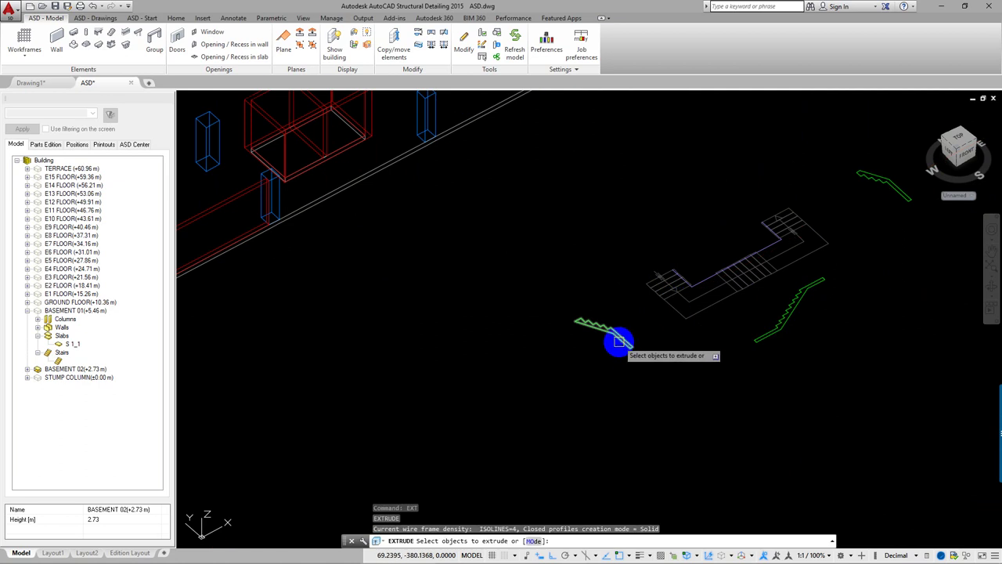
pyautogui.press('Return')
pyautogui.scroll(3, 610, 323)
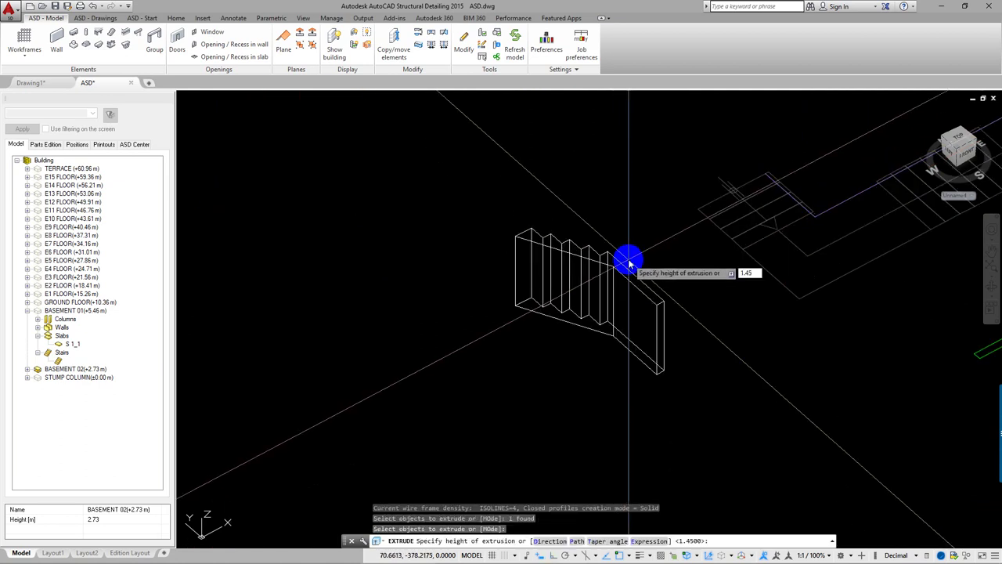
pyautogui.press('Return')
pyautogui.scroll(-3, 631, 258)
pyautogui.press('Return')
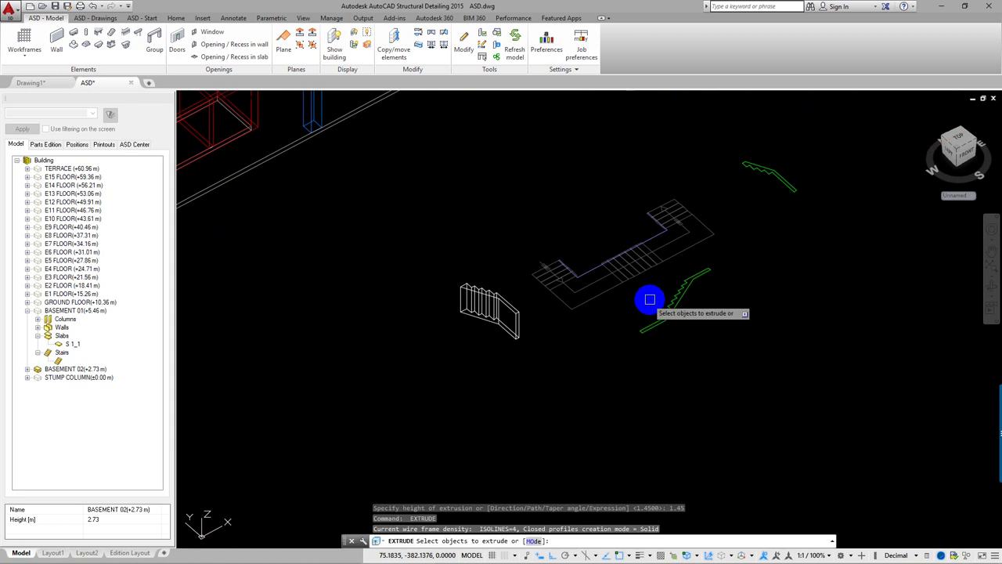
pyautogui.click(665, 307)
pyautogui.scroll(2, 689, 304)
pyautogui.press('Return')
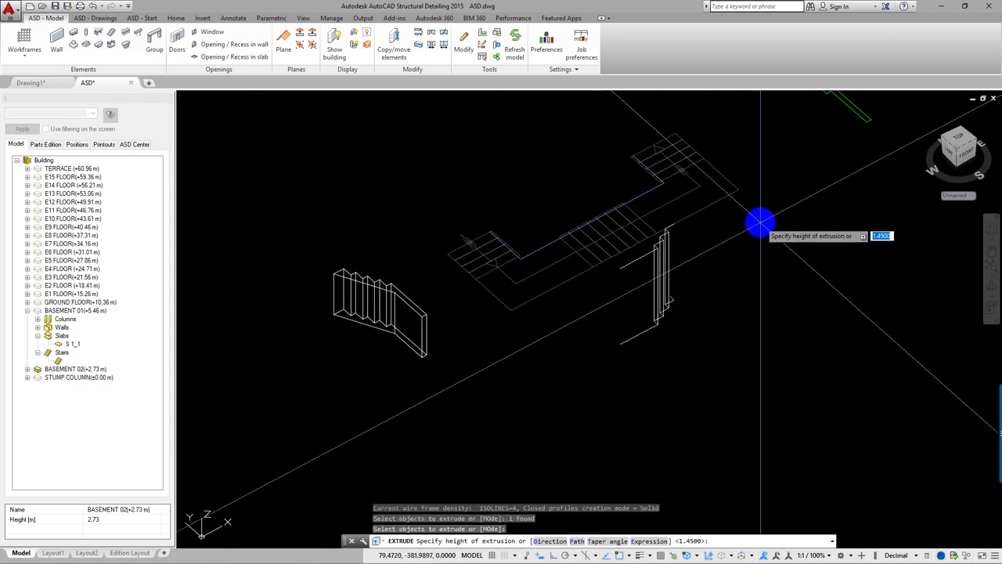
pyautogui.write('1.45')
pyautogui.press('Return')
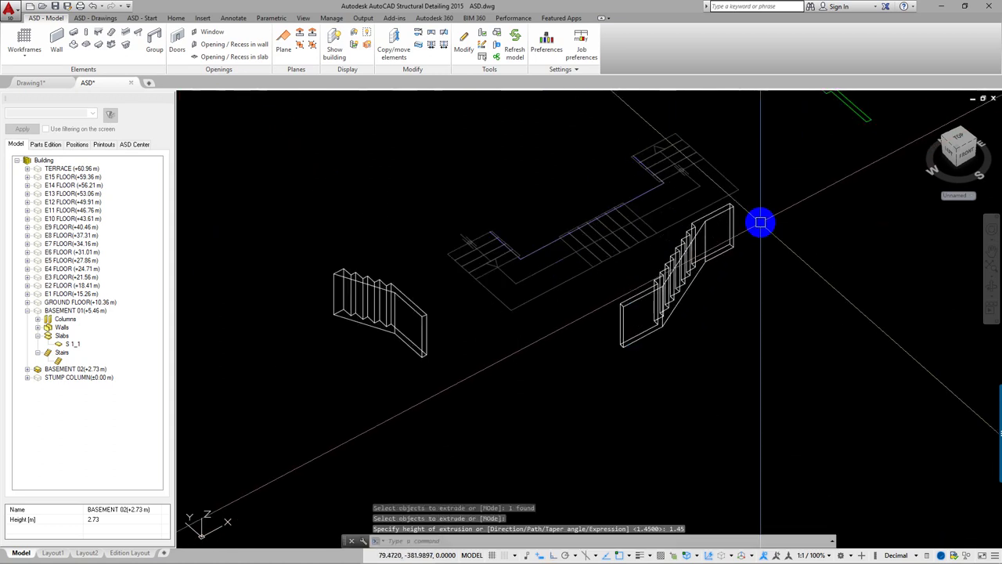
pyautogui.scroll(-3, 766, 212)
# Step: Extrude the upper green profile to 1.45, undoing and redoing that extrusion once
pyautogui.press('Return')
pyautogui.scroll(2, 791, 196)
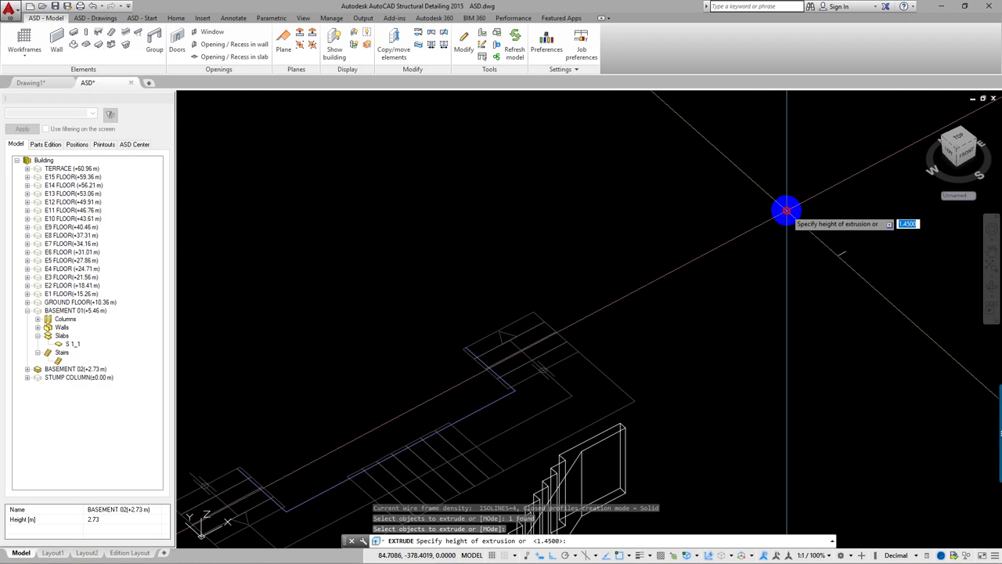
pyautogui.press('Return')
pyautogui.hotkey('ctrl', 'z')
pyautogui.scroll(-3, 789, 167)
pyautogui.write('EXT')
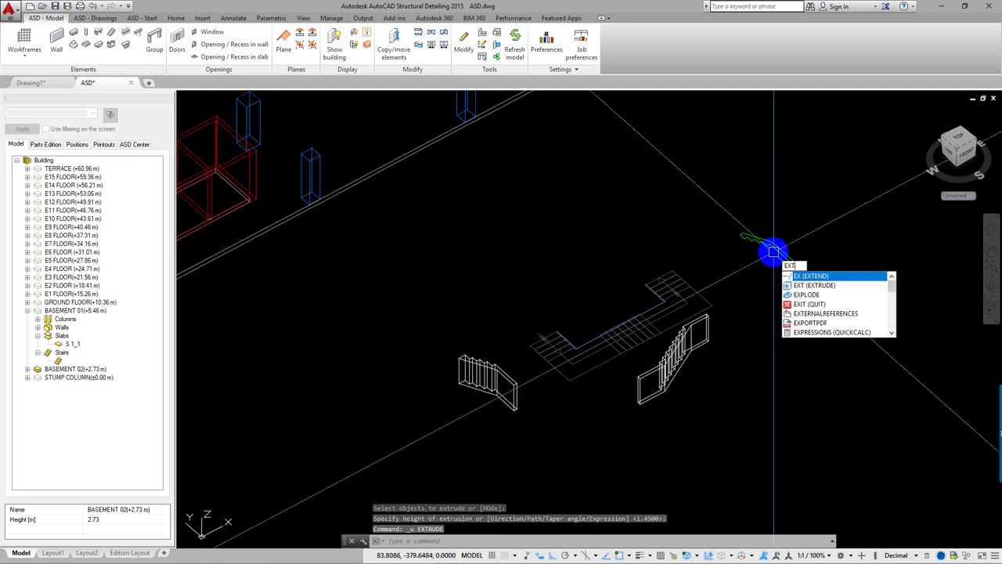
pyautogui.press('Return')
pyautogui.click(769, 250)
pyautogui.press('Return')
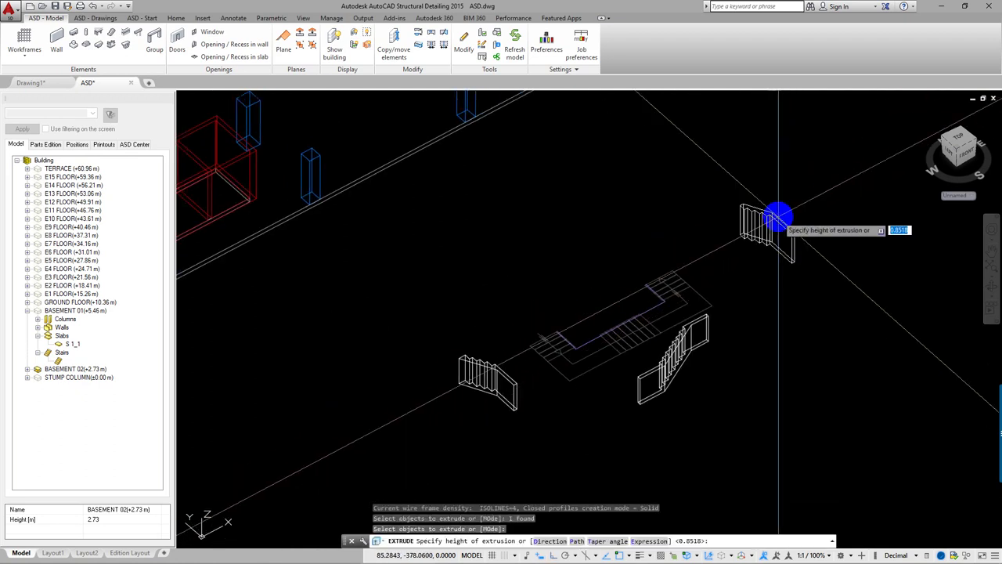
pyautogui.press('Return')
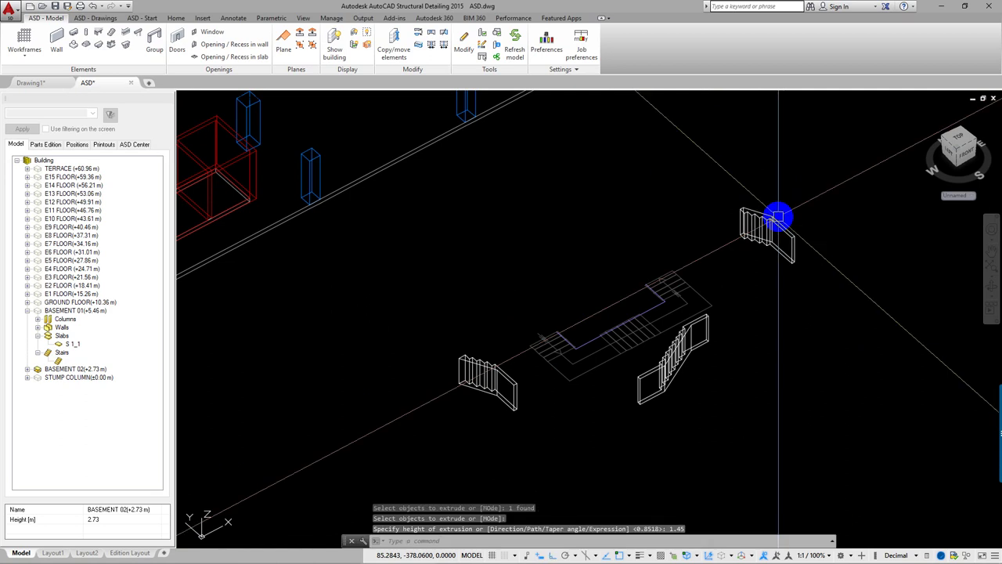
pyautogui.moveTo(666, 332); pyautogui.dragTo(596, 372, button='middle')
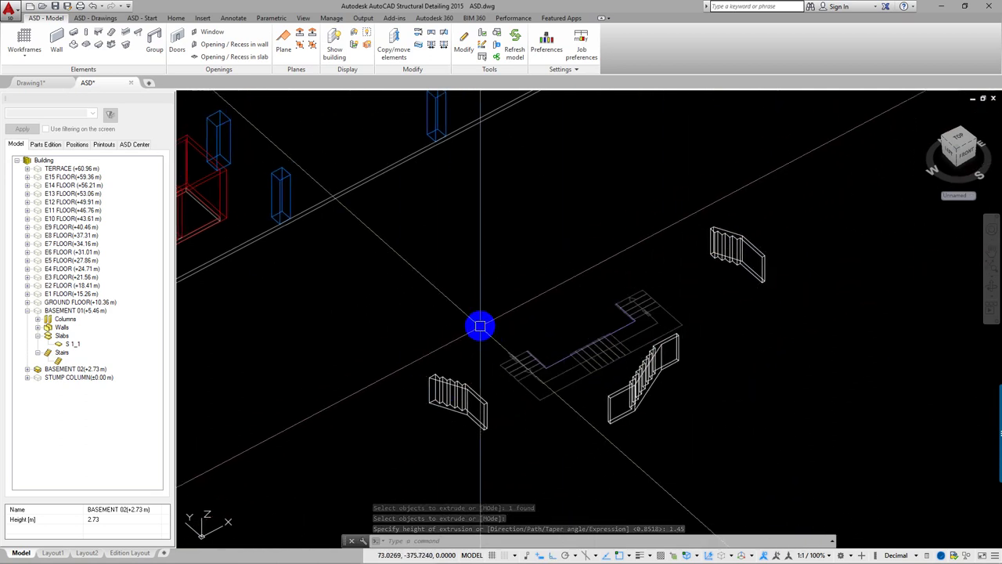
pyautogui.scroll(1, 519, 358)
pyautogui.scroll(2, 512, 340)
pyautogui.scroll(2, 506, 358)
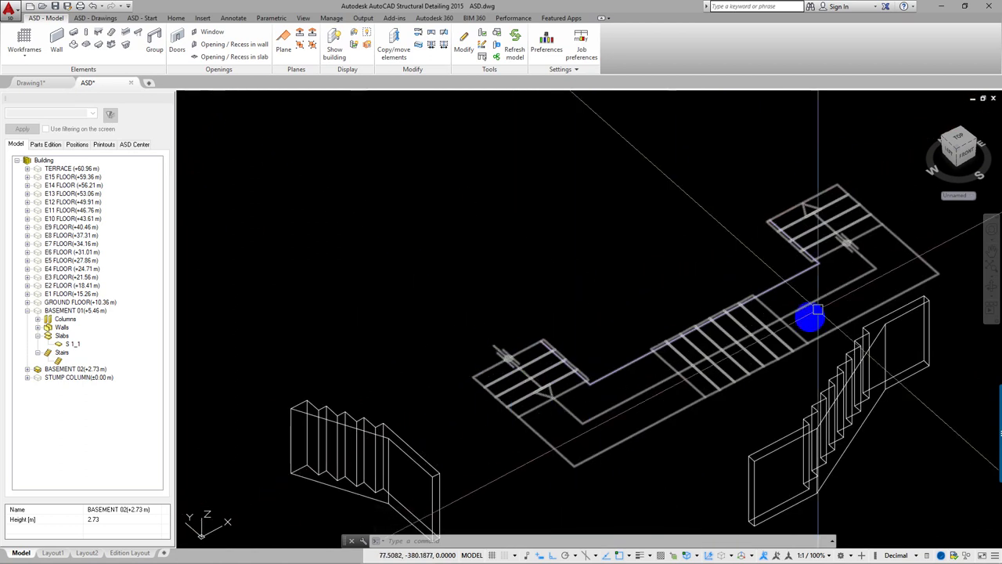
pyautogui.moveTo(817, 311)
pyautogui.mouseDown(button='middle')
pyautogui.moveTo(668, 217)
pyautogui.moveTo(486, 297)
pyautogui.moveTo(425, 340)
pyautogui.moveTo(537, 291)
pyautogui.mouseUp(button='middle')
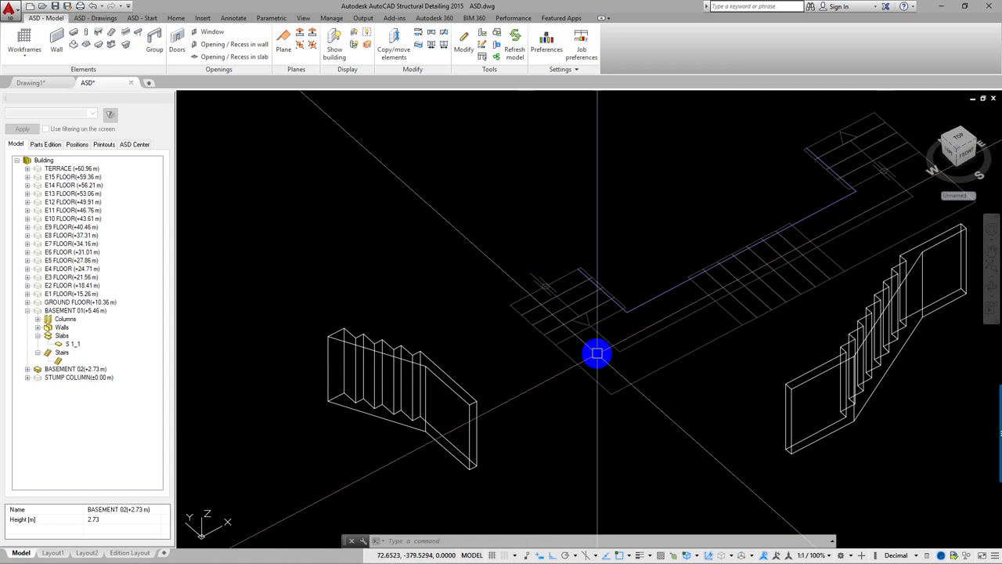
pyautogui.moveTo(597, 354)
pyautogui.keyDown('shift'); pyautogui.mouseDown(button='middle')
pyautogui.moveTo(585, 371)
pyautogui.moveTo(720, 306)
pyautogui.moveTo(732, 211)
pyautogui.moveTo(505, 327)
pyautogui.moveTo(418, 410)
pyautogui.moveTo(512, 358)
pyautogui.moveTo(386, 385)
pyautogui.moveTo(362, 409)
pyautogui.moveTo(553, 385)
pyautogui.moveTo(512, 369)
pyautogui.moveTo(430, 418)
pyautogui.moveTo(567, 401)
pyautogui.moveTo(822, 541)
pyautogui.moveTo(712, 431)
pyautogui.moveTo(490, 298)
pyautogui.moveTo(763, 347)
pyautogui.moveTo(799, 224)
pyautogui.moveTo(714, 297)
pyautogui.moveTo(708, 291)
pyautogui.moveTo(817, 514)
pyautogui.mouseUp(button='middle'); pyautogui.keyUp('shift')
# Step: Switch to the 3D Modeling workspace from the status-bar workspace gear
pyautogui.click(842, 556)
pyautogui.click(842, 556)
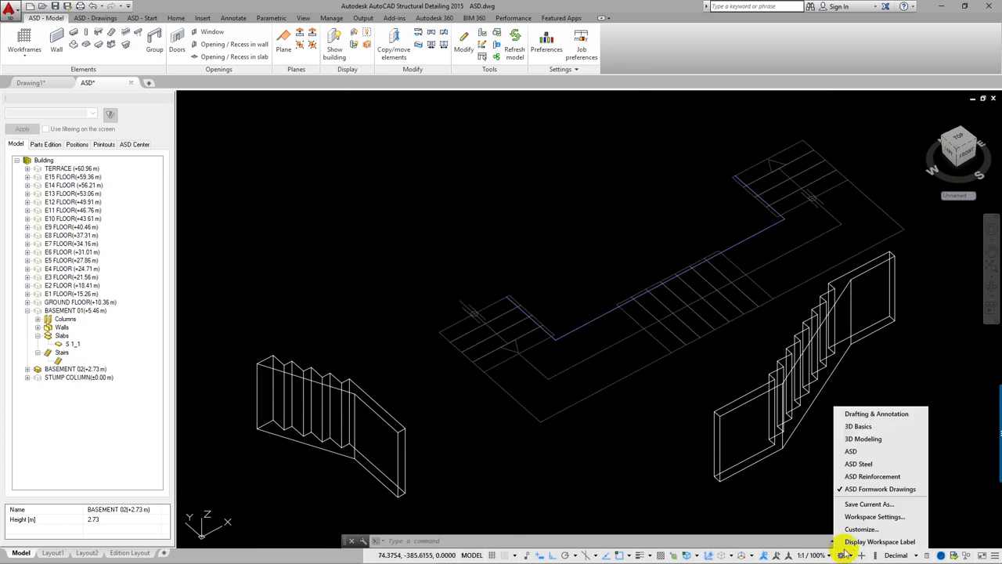
pyautogui.click(865, 439)
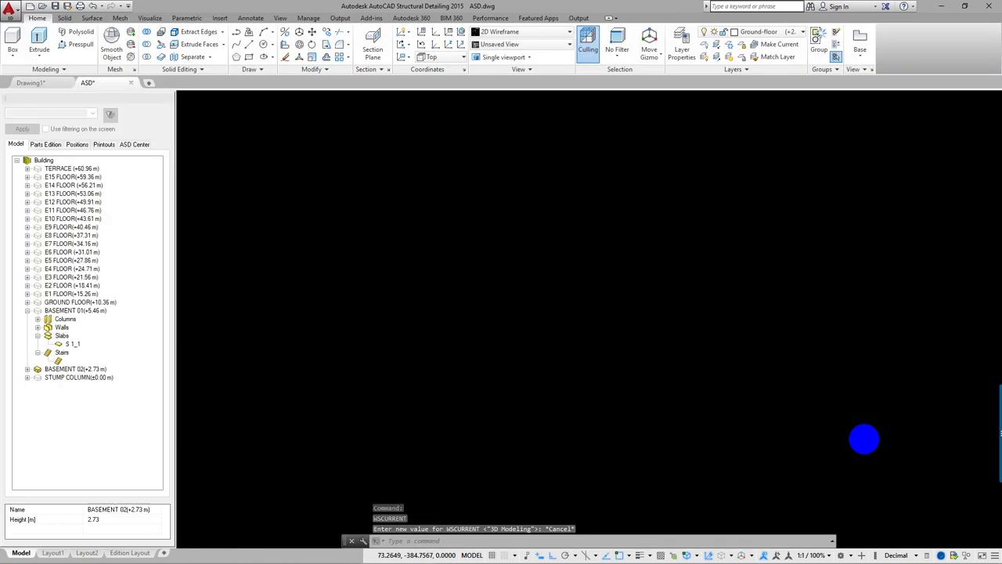
pyautogui.scroll(-2, 573, 329)
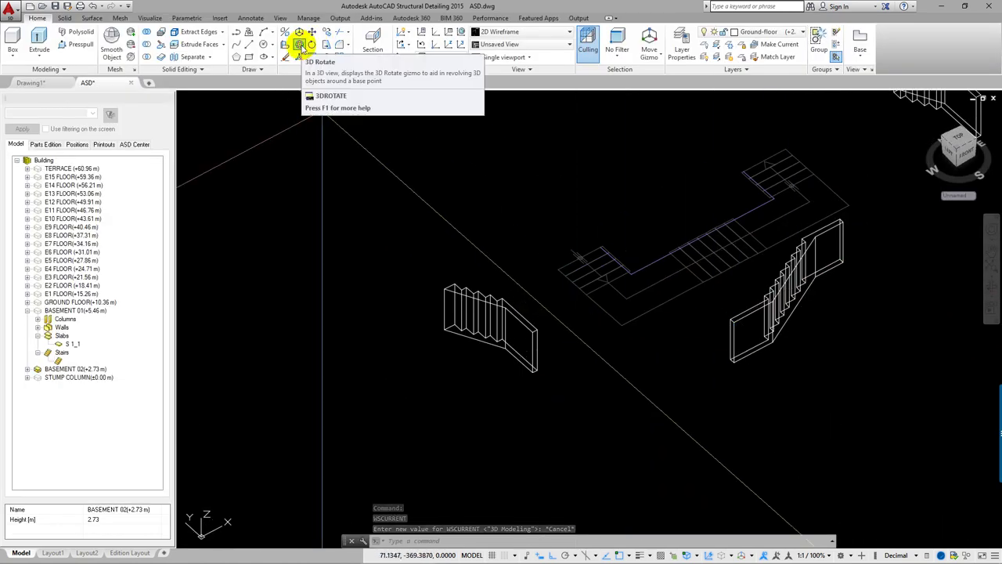
# Step: 3D-rotate the left stair flight about a base point picked on it
pyautogui.click(300, 46)
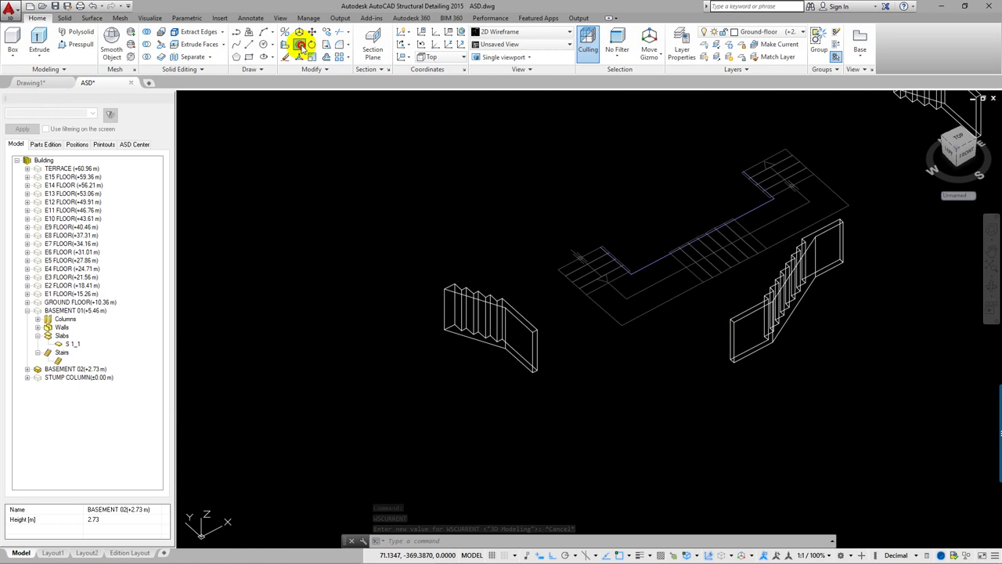
pyautogui.click(475, 304)
pyautogui.scroll(2, 476, 304)
pyautogui.press('Return')
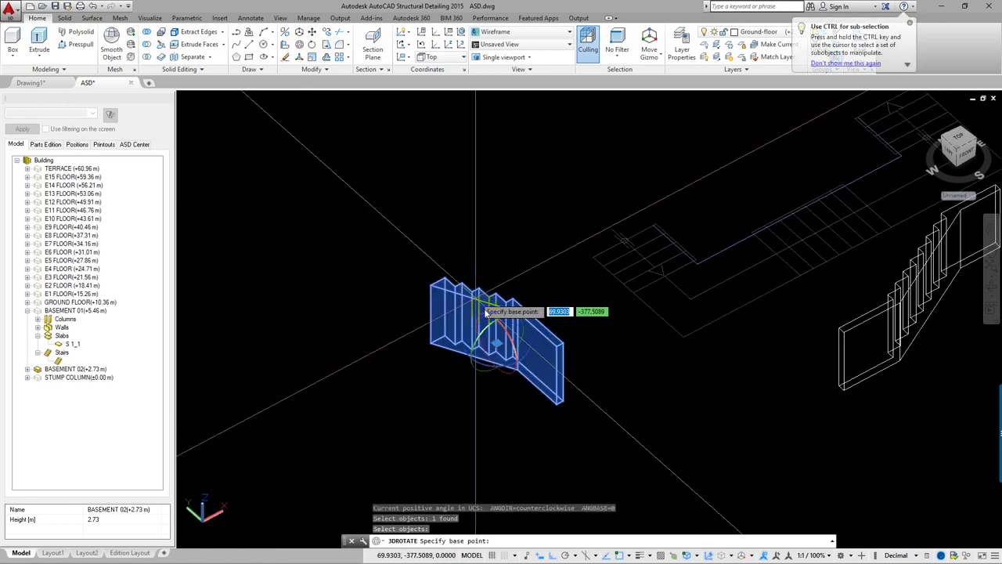
pyautogui.scroll(2, 538, 358)
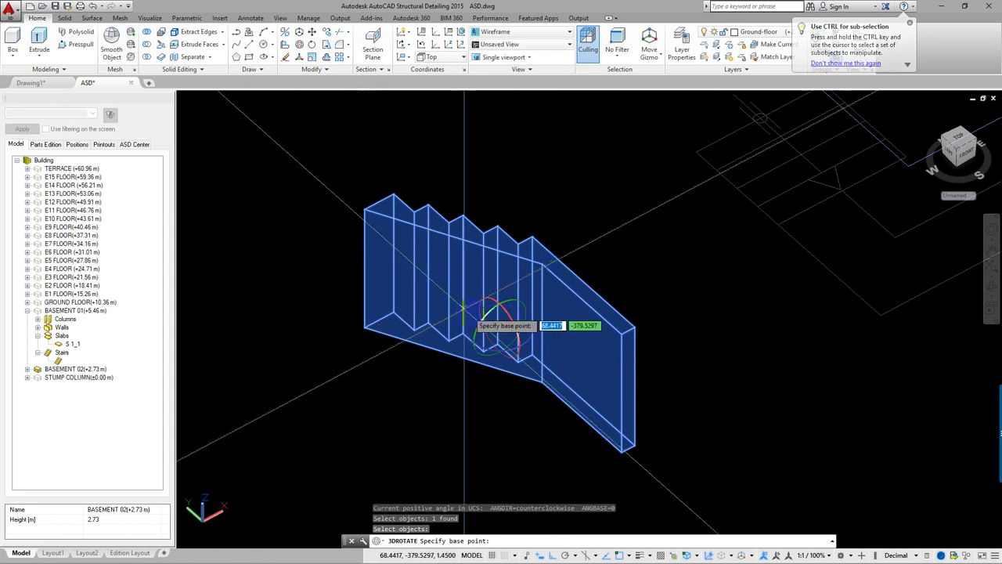
pyautogui.click(487, 315)
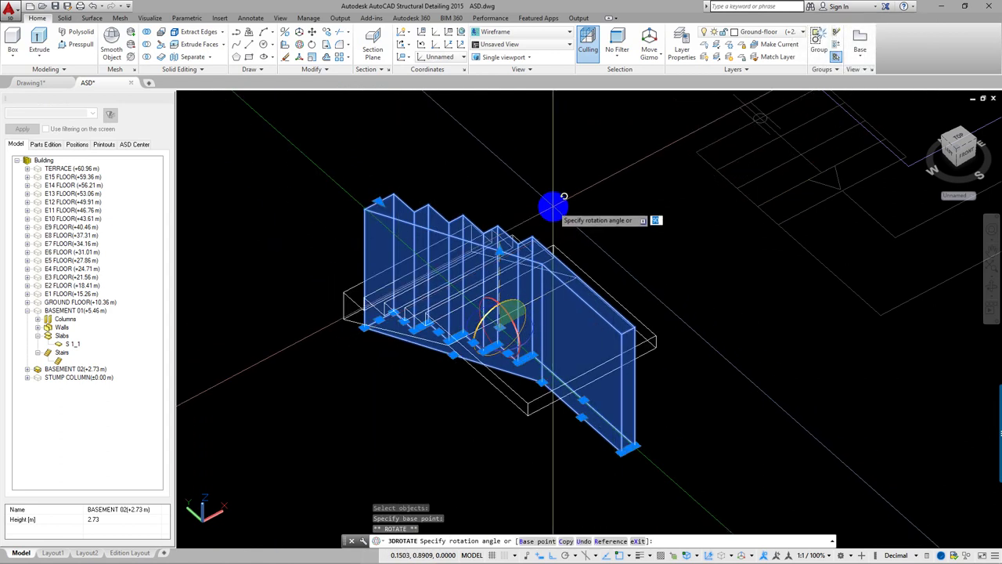
pyautogui.press('Escape')
pyautogui.scroll(-5, 548, 206)
# Step: 3D-rotate the right stair flight about a base point on its side
pyautogui.moveTo(590, 304); pyautogui.dragTo(517, 321, button='middle')
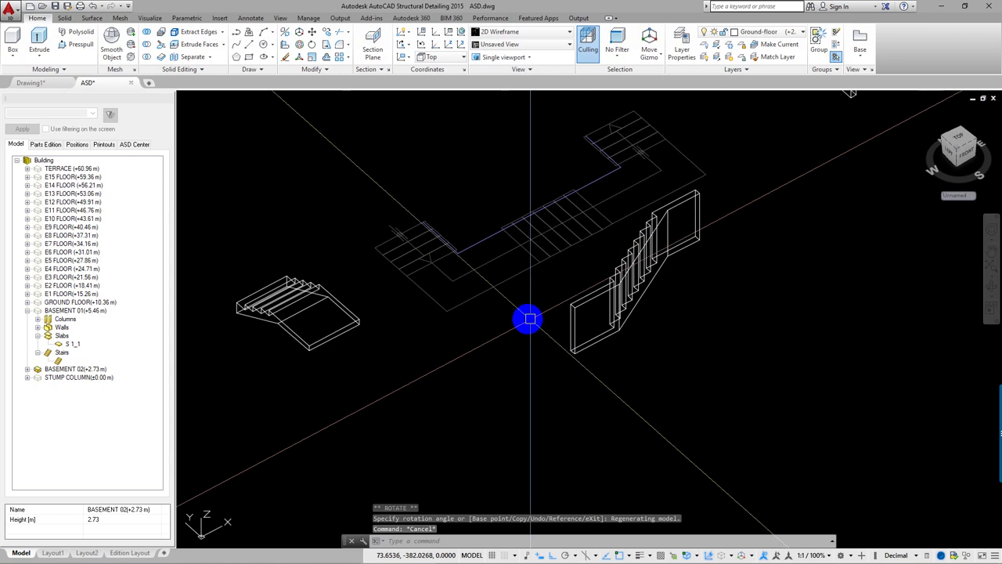
pyautogui.press('Return')
pyautogui.click(599, 314)
pyautogui.press('Return')
pyautogui.scroll(2, 595, 314)
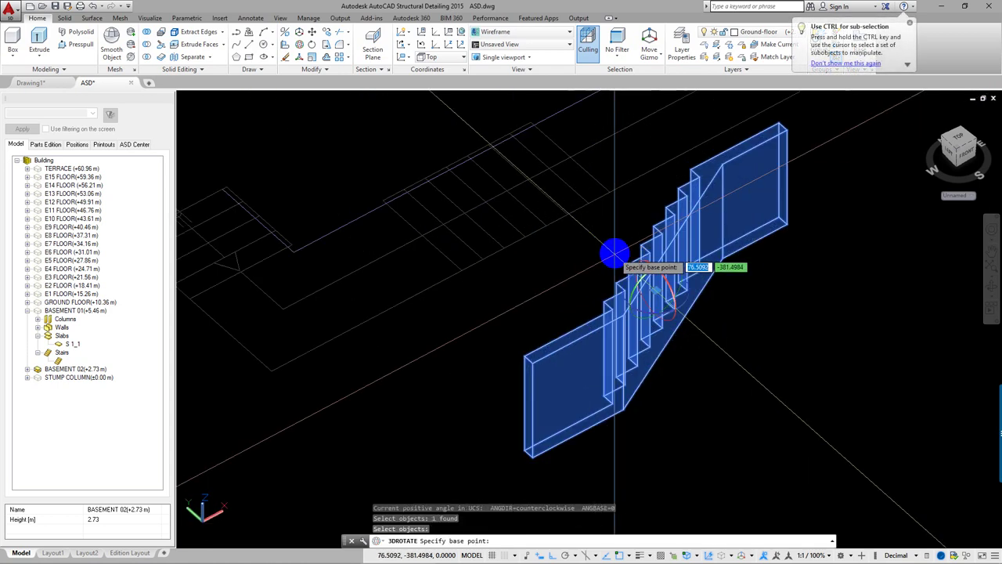
pyautogui.scroll(1, 615, 298)
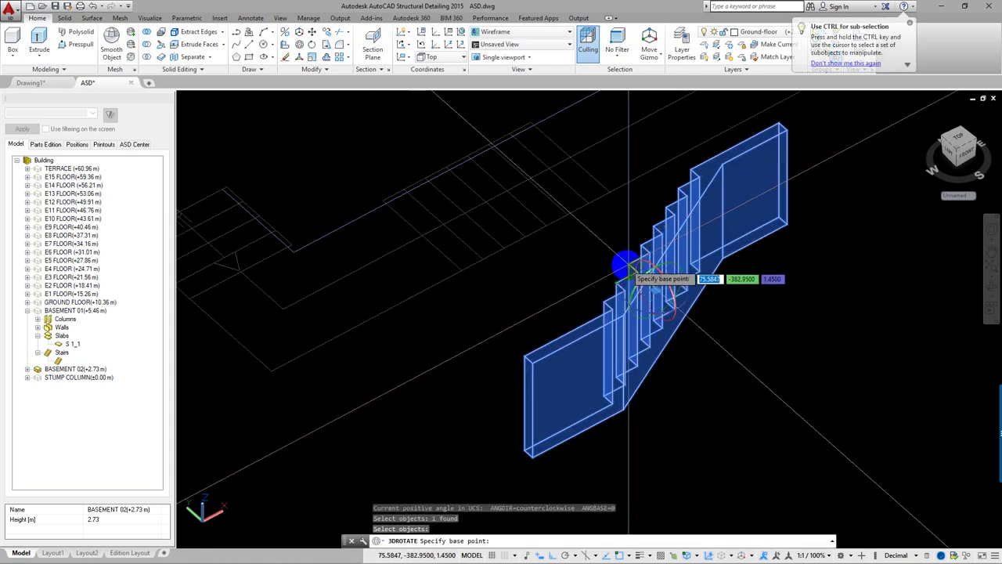
pyautogui.scroll(1, 673, 286)
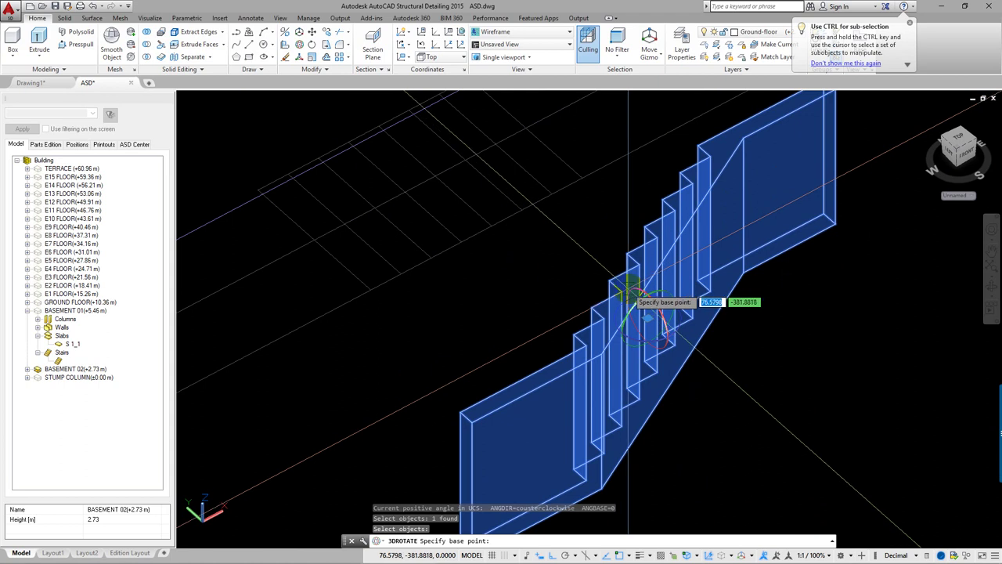
pyautogui.click(642, 307)
pyautogui.scroll(-1, 650, 305)
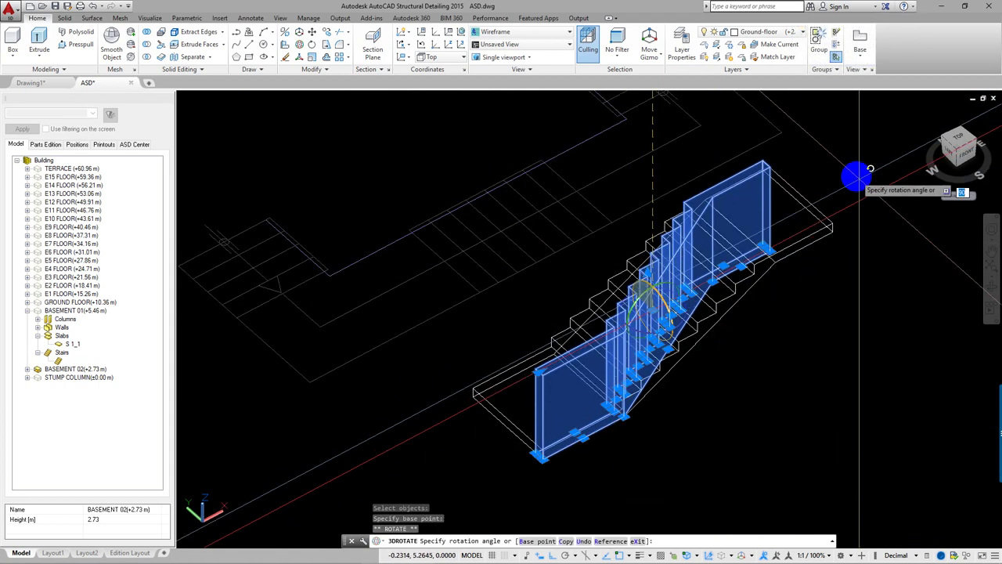
pyautogui.press('Escape')
pyautogui.scroll(-4, 720, 320)
# Step: 3D-rotate the upright upper stair flight to lie flat, then orbit to check
pyautogui.press('Return')
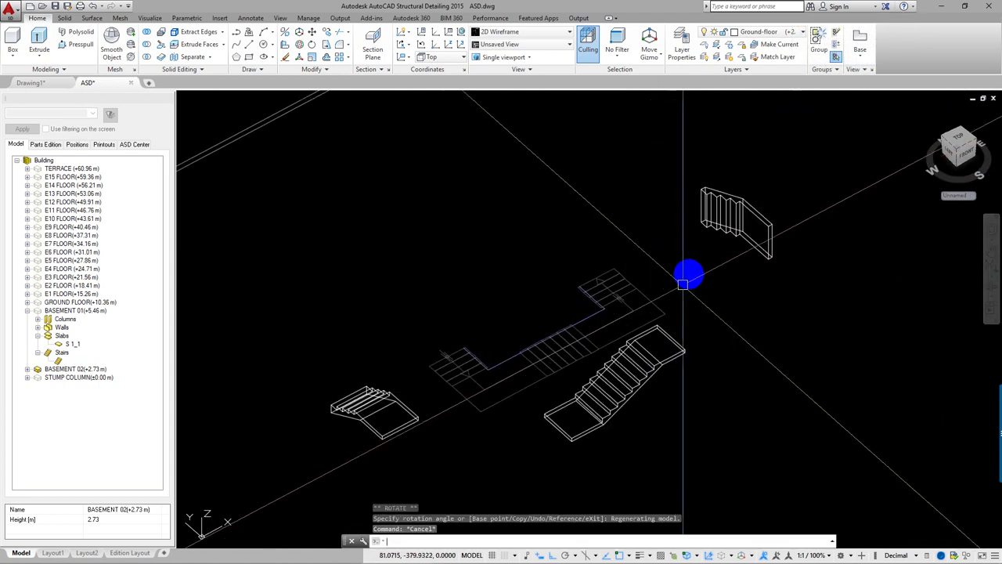
pyautogui.click(719, 226)
pyautogui.scroll(2, 708, 250)
pyautogui.scroll(2, 689, 284)
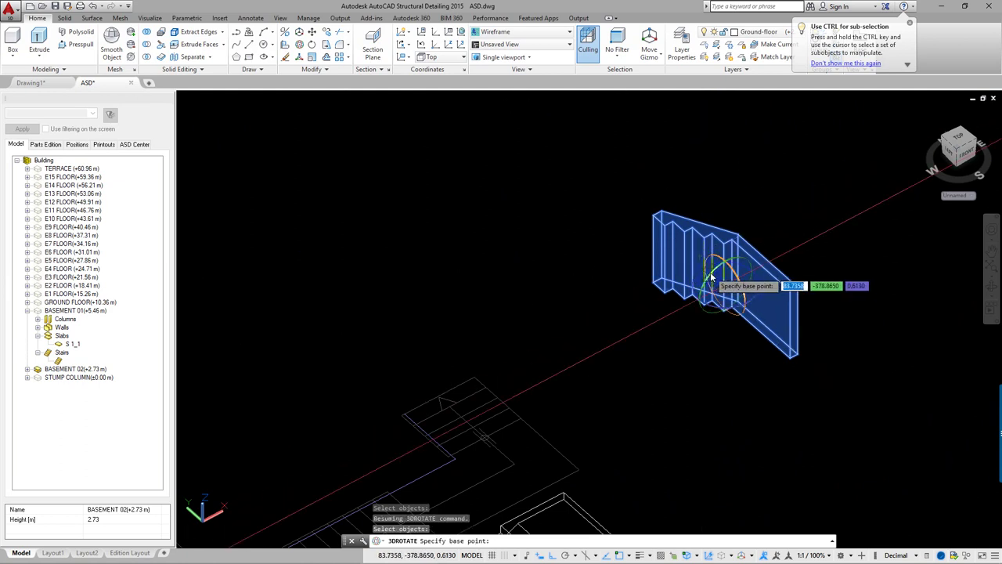
pyautogui.click(728, 278)
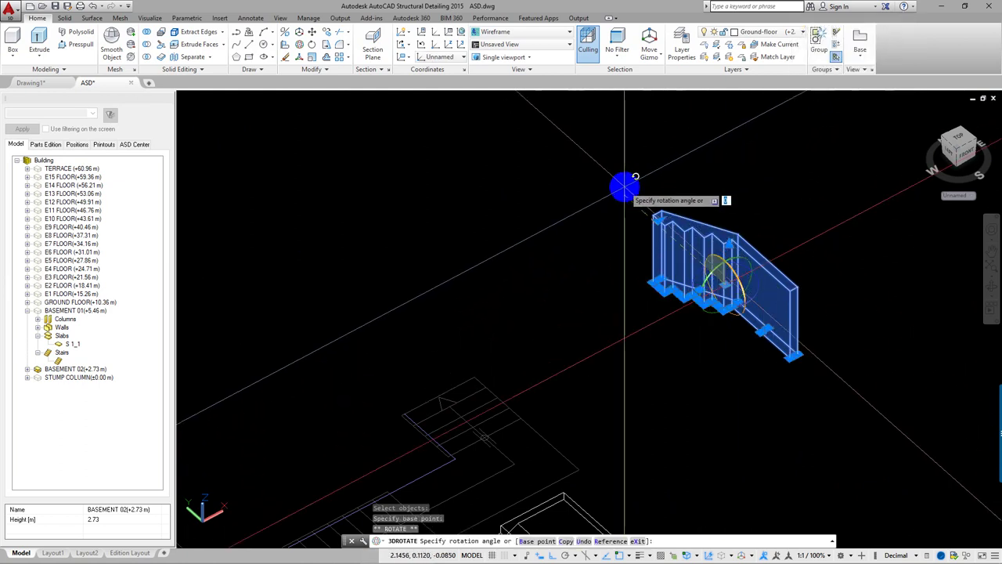
pyautogui.press('Escape')
pyautogui.press('Return')
pyautogui.click(709, 286)
pyautogui.press('Return')
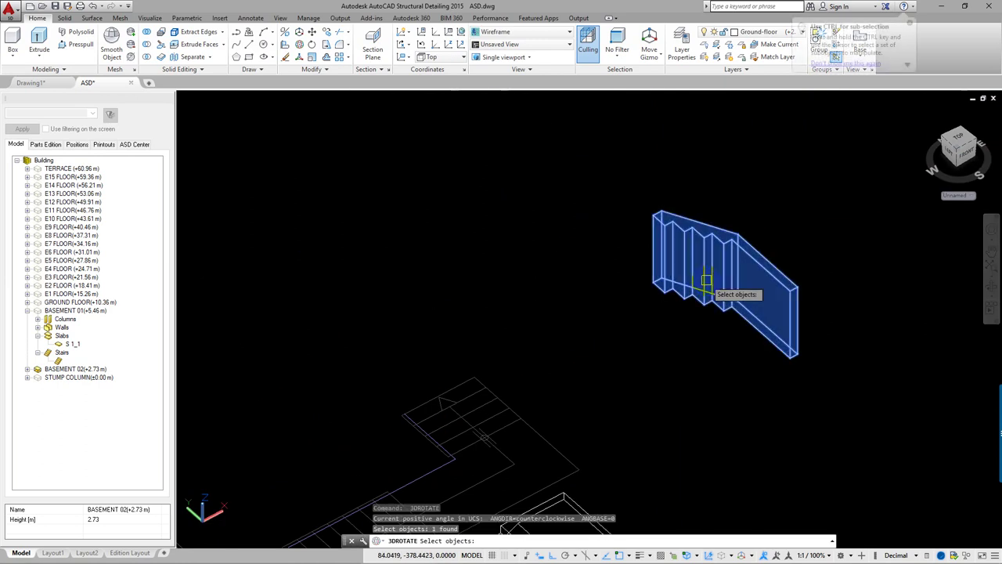
pyautogui.click(719, 273)
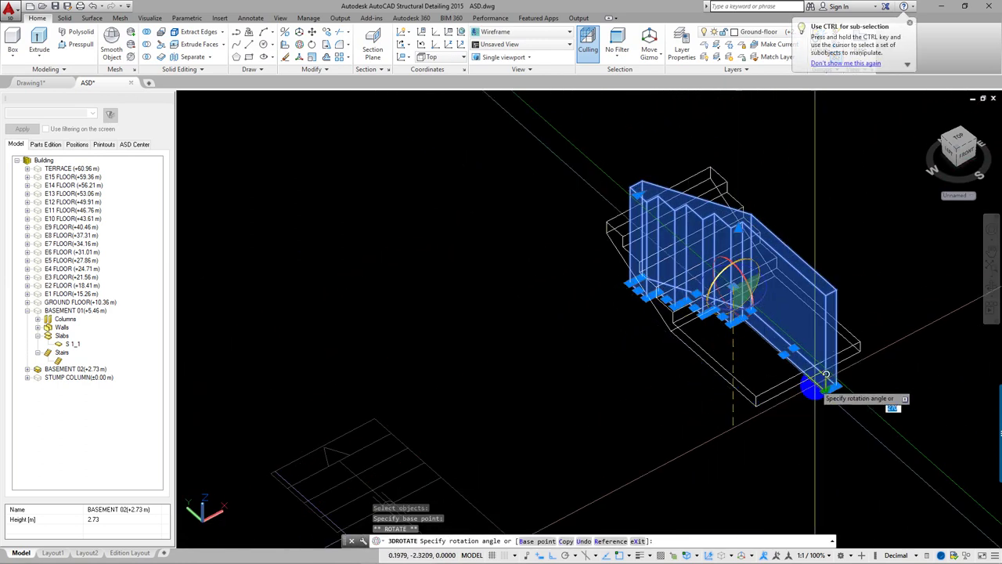
pyautogui.click(886, 363)
pyautogui.press('Escape')
pyautogui.press('Escape')
pyautogui.moveTo(706, 382)
pyautogui.keyDown('shift'); pyautogui.mouseDown(button='middle')
pyautogui.moveTo(693, 407)
pyautogui.moveTo(600, 331)
pyautogui.moveTo(566, 412)
pyautogui.moveTo(608, 408)
pyautogui.moveTo(619, 394)
pyautogui.mouseUp(button='middle'); pyautogui.keyUp('shift')
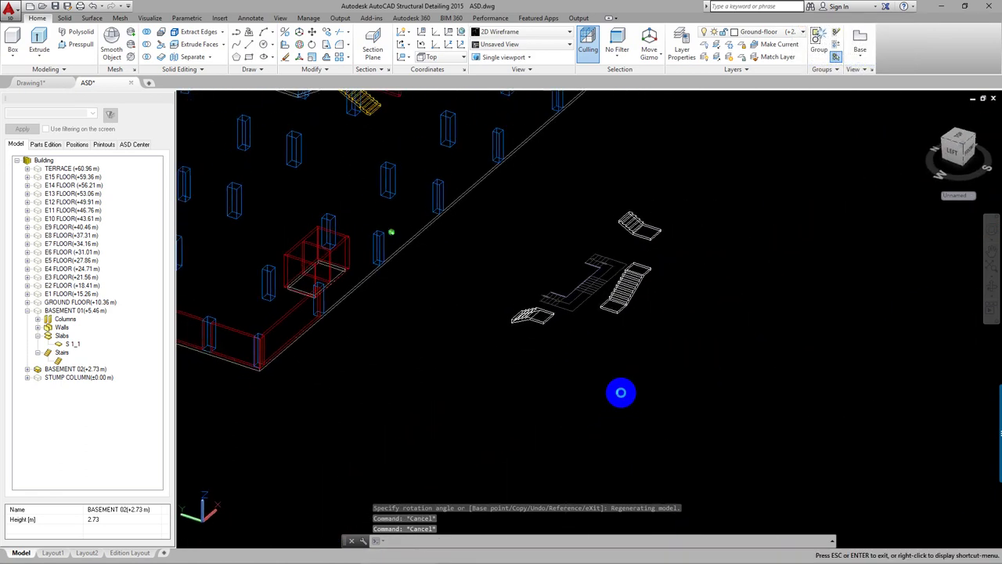
# Step: Move the flight with the landing so its corner meets the short flight's corner
pyautogui.scroll(3, 588, 353)
pyautogui.scroll(3, 539, 287)
pyautogui.scroll(3, 695, 253)
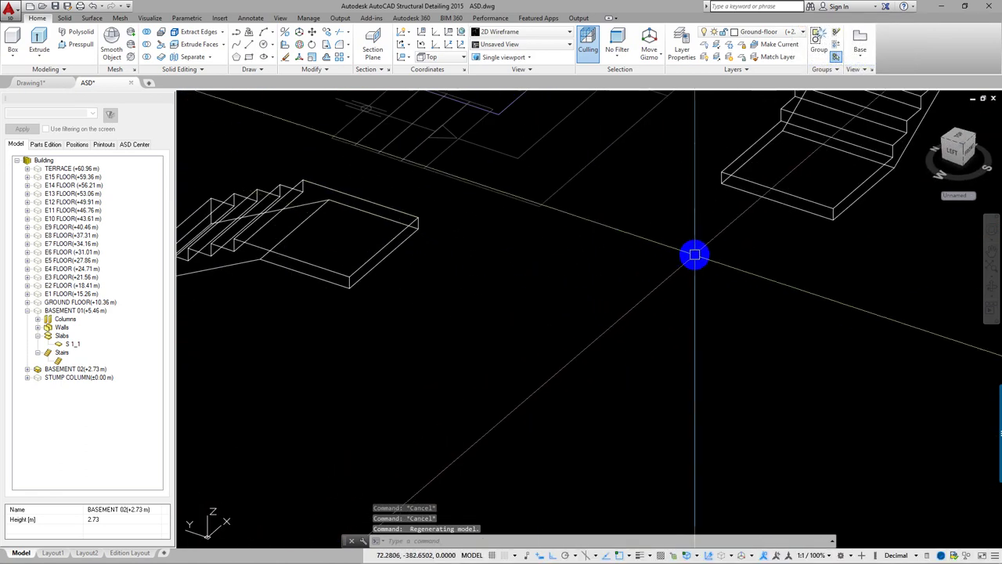
pyautogui.click(751, 187)
pyautogui.write('m')
pyautogui.press('Return')
pyautogui.scroll(3, 712, 250)
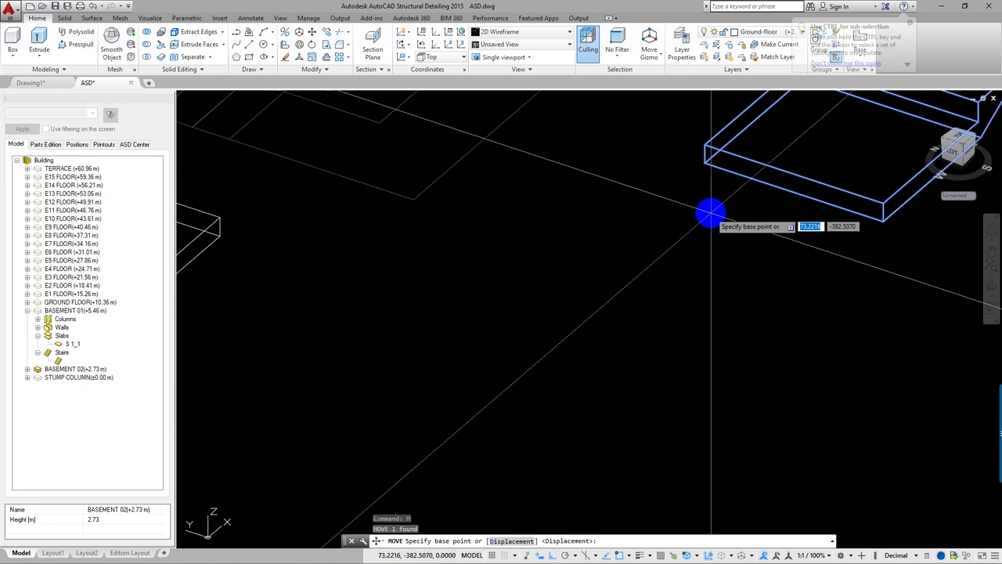
pyautogui.click(704, 161)
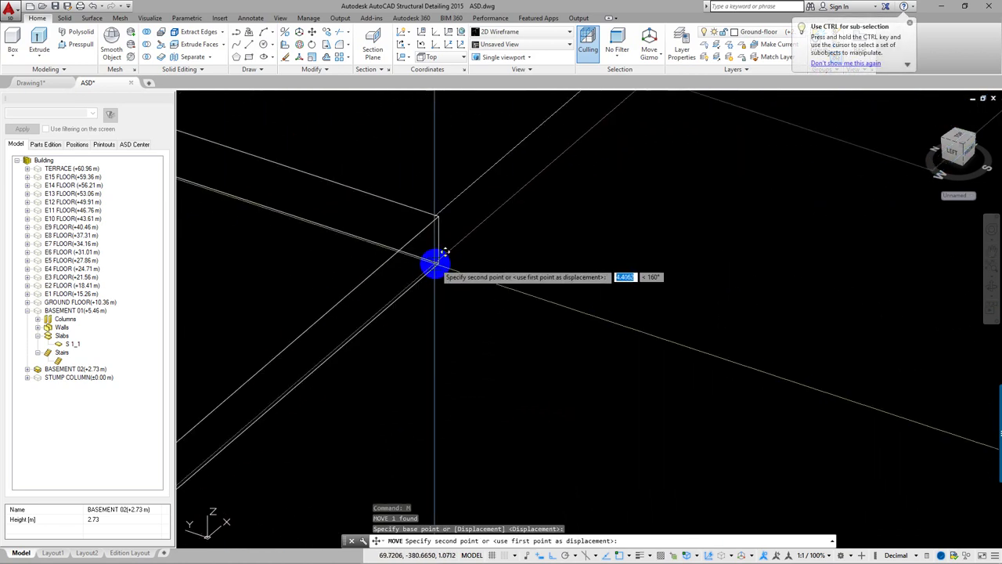
pyautogui.click(439, 263)
pyautogui.scroll(-3, 429, 312)
# Step: Move the long stair flight corner-to-corner into line with the lower flight
pyautogui.click(450, 295)
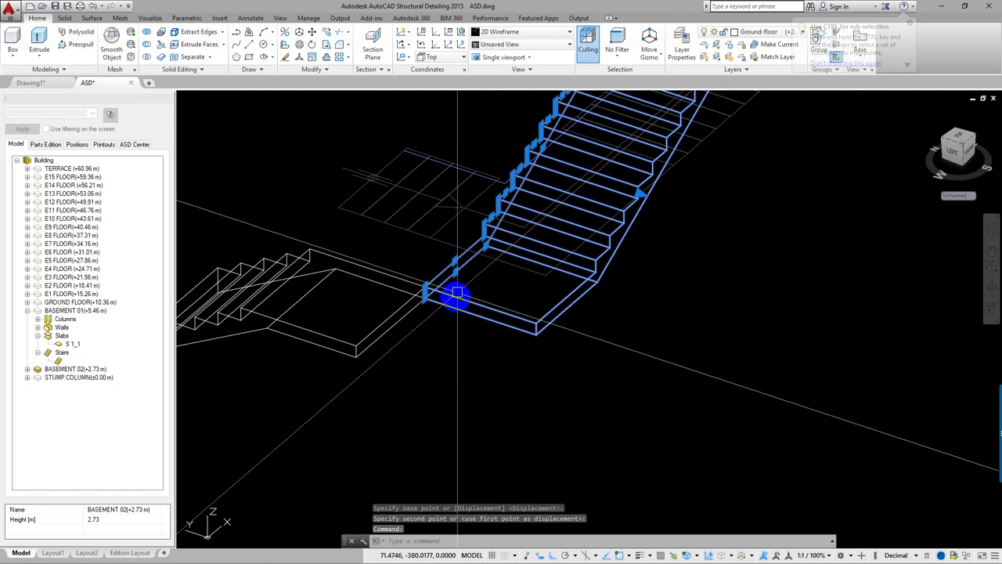
pyautogui.scroll(3, 477, 313)
pyautogui.write('m')
pyautogui.press('Return')
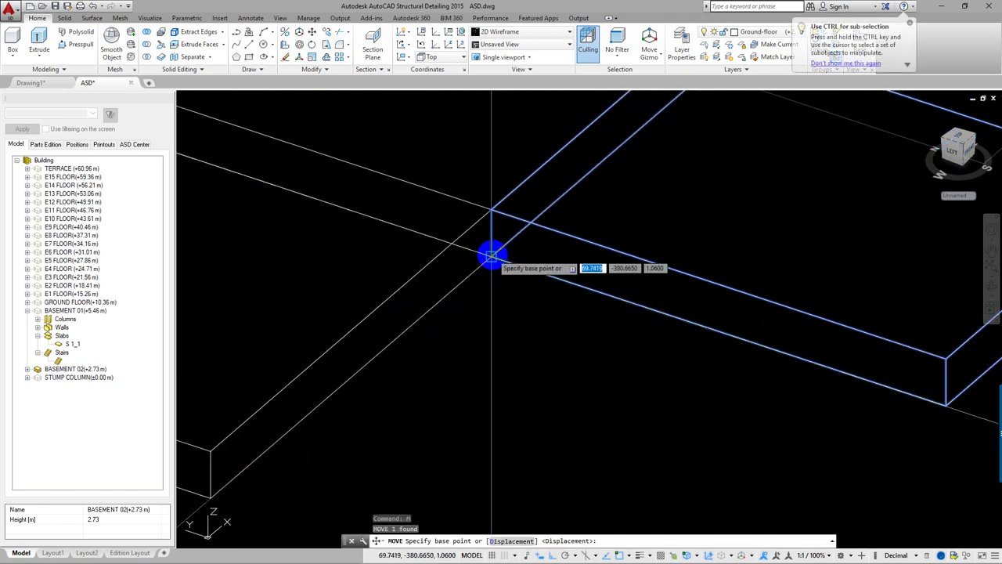
pyautogui.click(487, 257)
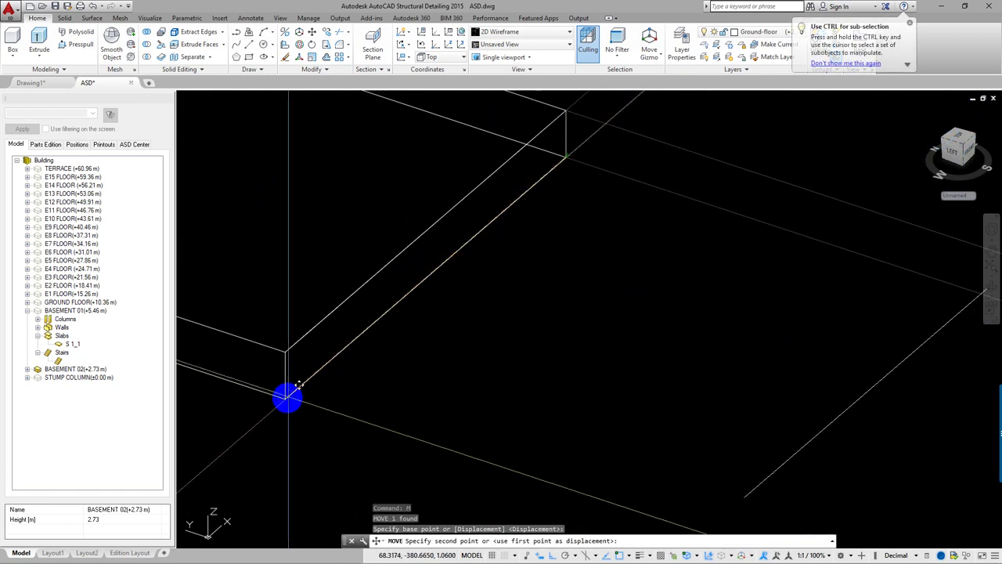
pyautogui.click(288, 397)
pyautogui.scroll(-4, 352, 388)
# Step: Pan and orbit around the joined staircase to a top-front-left view
pyautogui.moveTo(382, 378); pyautogui.dragTo(510, 394, button='middle')
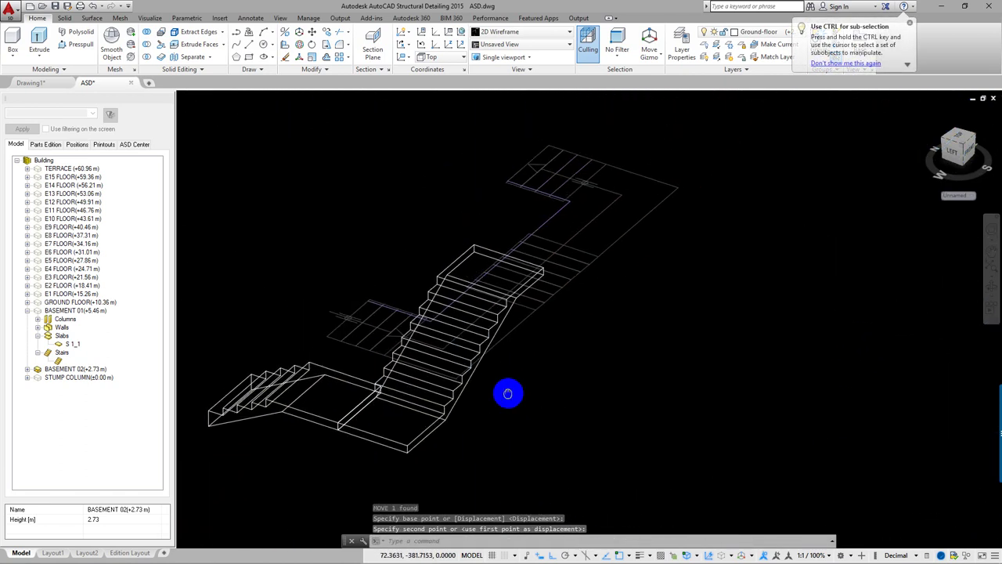
pyautogui.scroll(2, 324, 420)
pyautogui.scroll(3, 439, 405)
pyautogui.scroll(2, 419, 422)
pyautogui.scroll(-3, 570, 418)
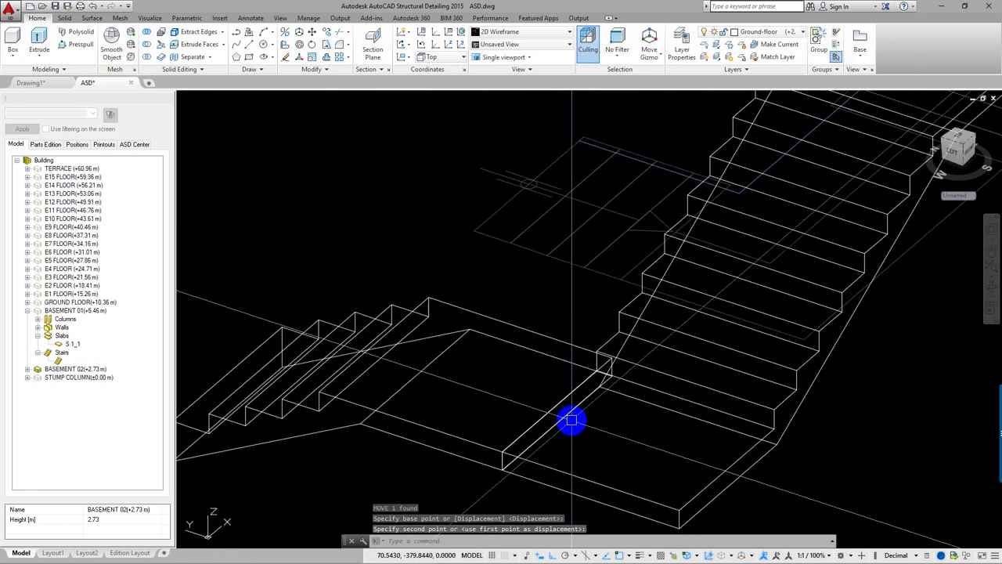
pyautogui.scroll(4, 564, 425)
pyautogui.moveTo(629, 425)
pyautogui.keyDown('shift'); pyautogui.mouseDown(button='middle')
pyautogui.moveTo(657, 442)
pyautogui.moveTo(454, 431)
pyautogui.moveTo(541, 457)
pyautogui.moveTo(541, 480)
pyautogui.moveTo(504, 477)
pyautogui.mouseUp(button='middle'); pyautogui.keyUp('shift')
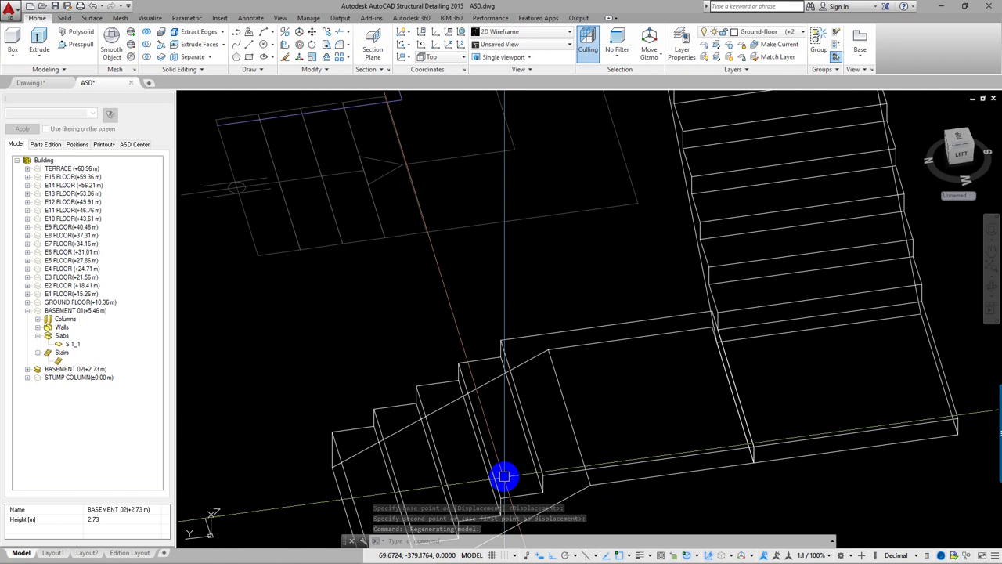
pyautogui.keyDown('shift'); pyautogui.moveTo(503, 477); pyautogui.dragTo(530, 445, button='middle'); pyautogui.keyUp('shift')
pyautogui.scroll(-3, 530, 446)
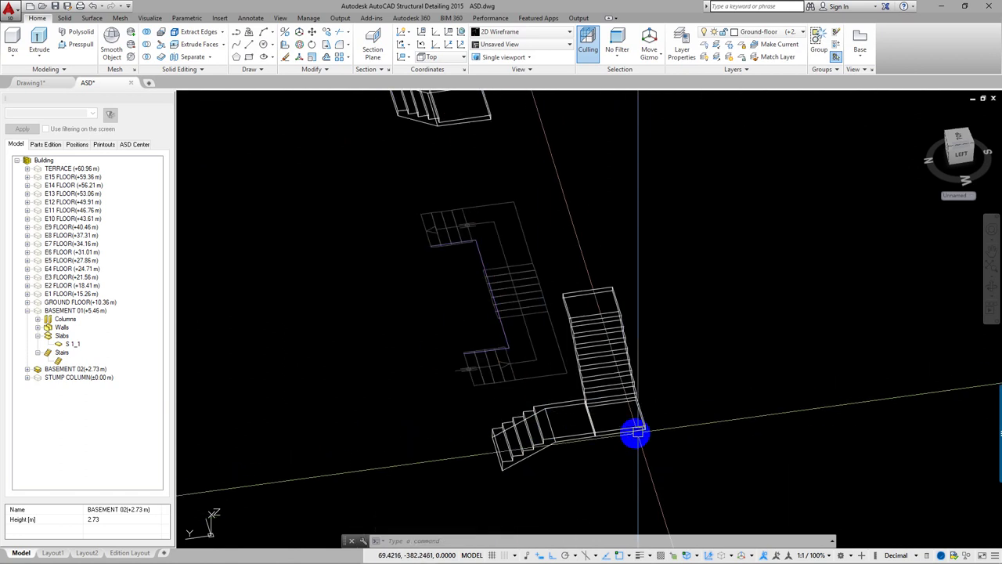
pyautogui.moveTo(633, 432)
pyautogui.keyDown('shift'); pyautogui.mouseDown(button='middle')
pyautogui.moveTo(492, 432)
pyautogui.moveTo(589, 353)
pyautogui.mouseUp(button='middle'); pyautogui.keyUp('shift')
pyautogui.scroll(3, 662, 287)
# Step: Move the upper stair flight from its corner onto the matching landing corner
pyautogui.click(665, 264)
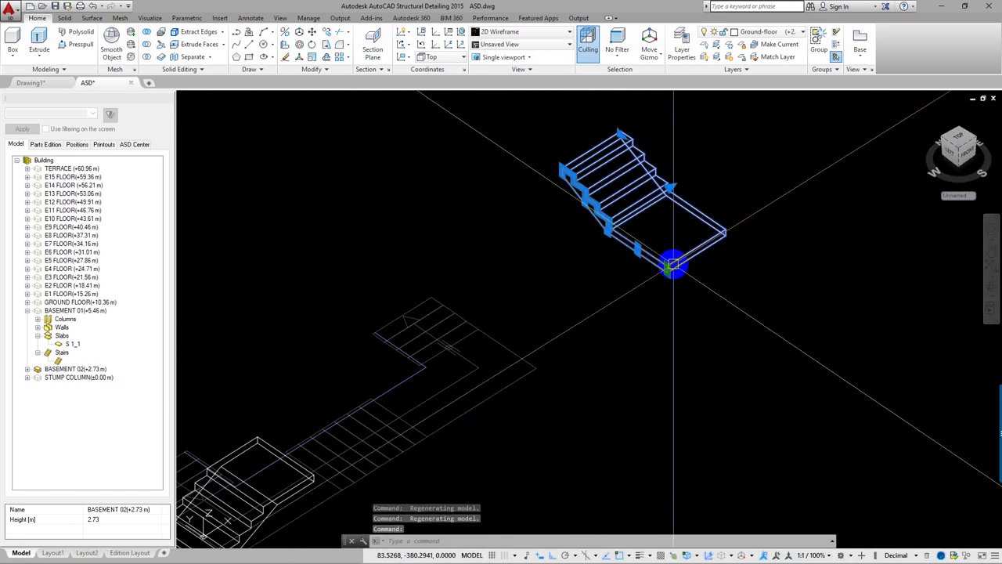
pyautogui.scroll(3, 649, 313)
pyautogui.write('m')
pyautogui.press('Return')
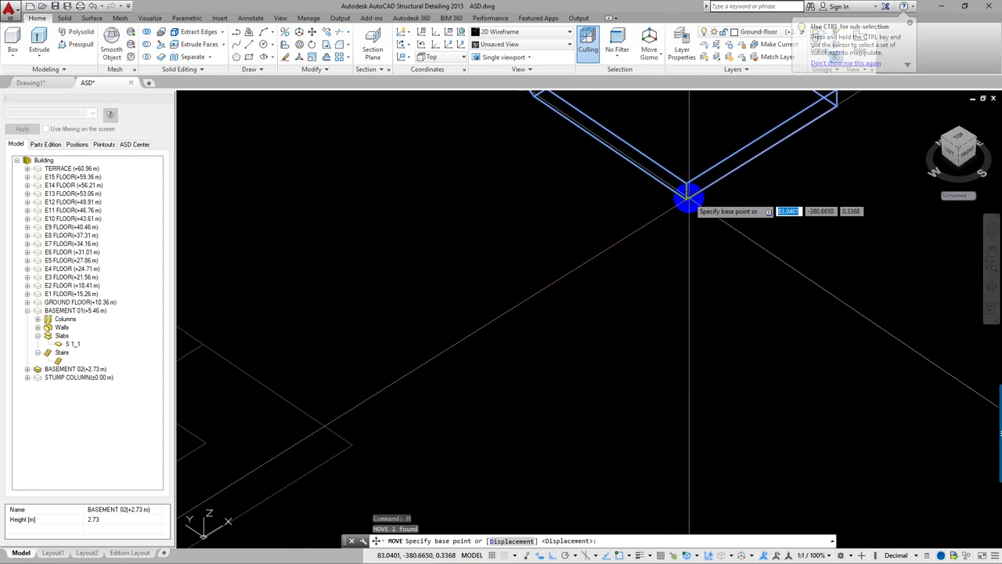
pyautogui.scroll(3, 674, 196)
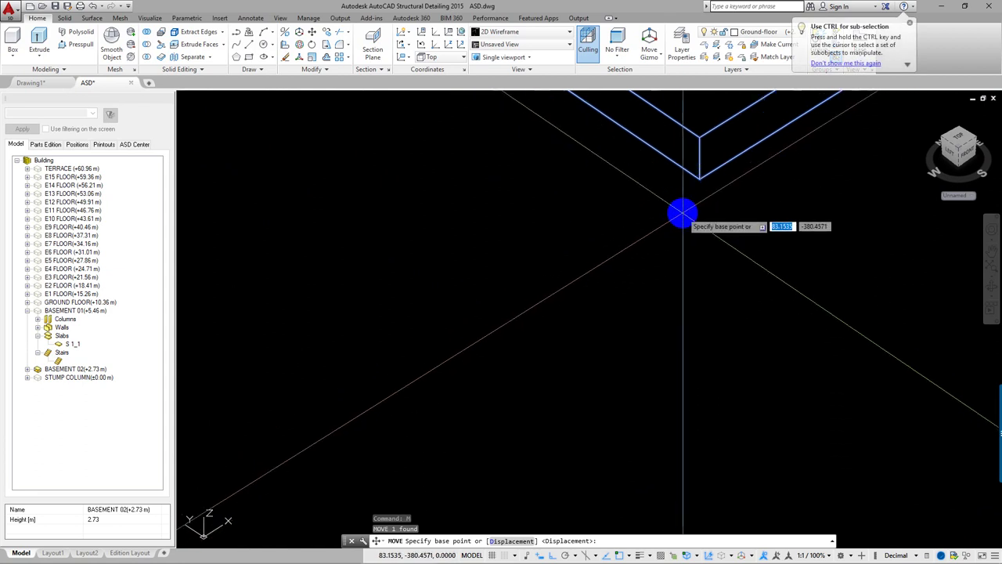
pyautogui.scroll(2, 662, 258)
pyautogui.click(673, 258)
pyautogui.scroll(-3, 626, 329)
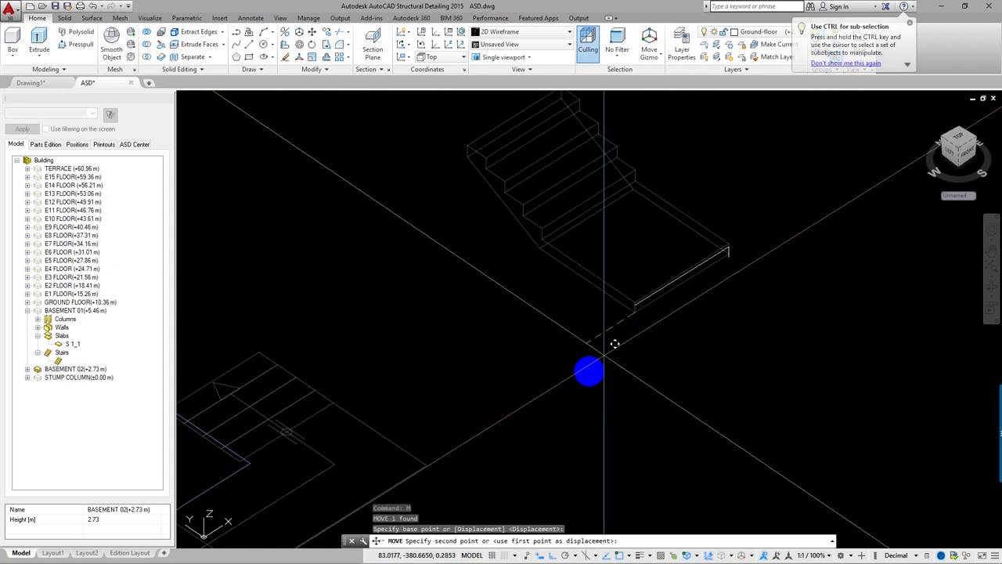
pyautogui.moveTo(582, 258); pyautogui.dragTo(323, 381, button='middle')
pyautogui.scroll(3, 528, 331)
pyautogui.scroll(-1, 363, 402)
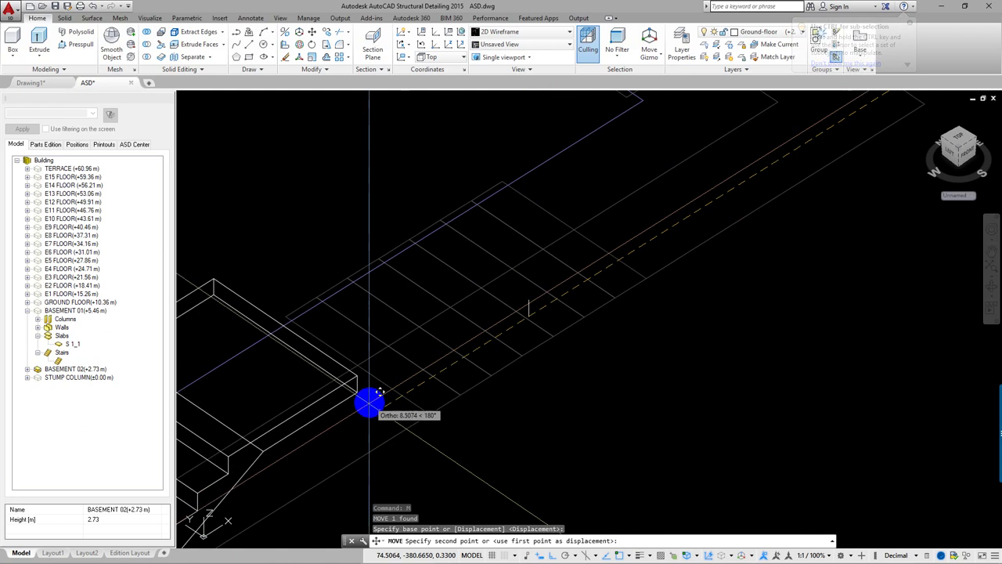
pyautogui.scroll(2, 368, 378)
pyautogui.scroll(3, 356, 385)
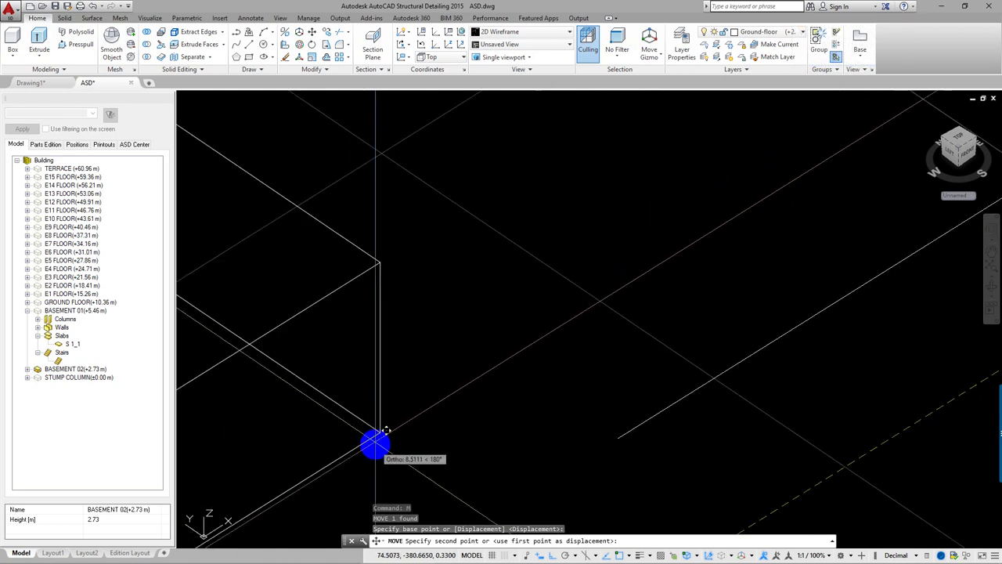
pyautogui.scroll(2, 395, 419)
pyautogui.scroll(2, 397, 418)
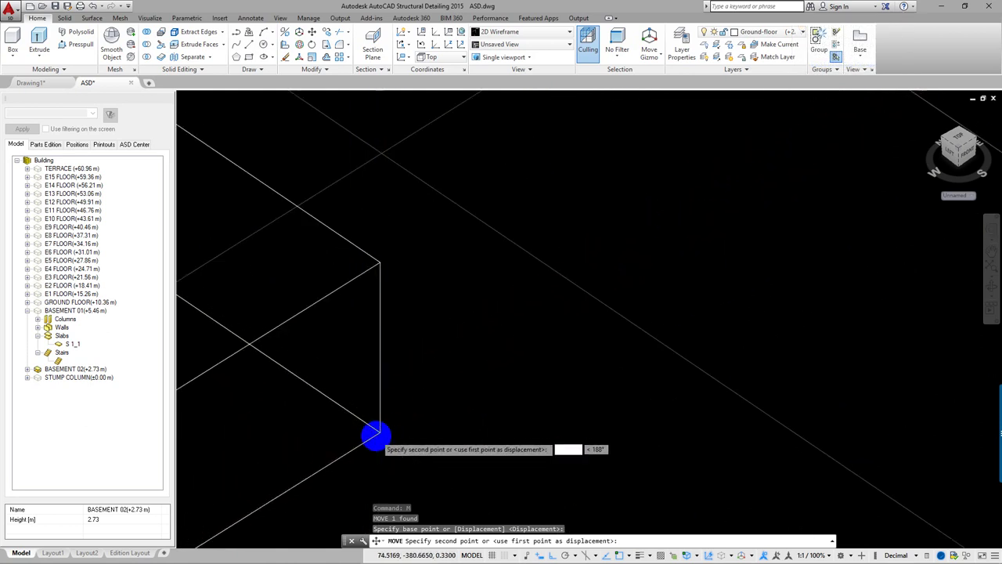
pyautogui.scroll(2, 399, 416)
pyautogui.scroll(1, 400, 414)
pyautogui.click(400, 413)
pyautogui.scroll(-3, 420, 402)
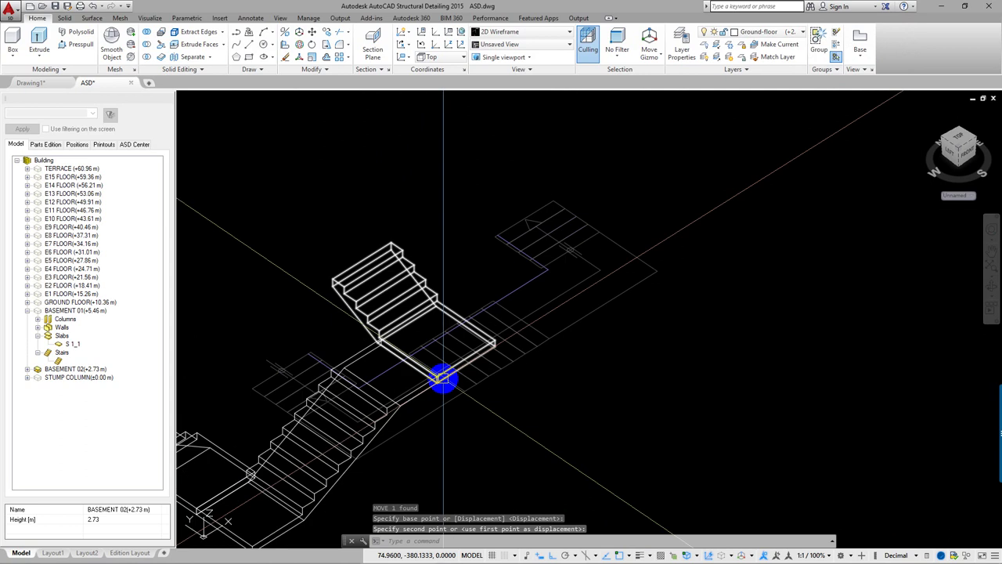
pyautogui.scroll(-3, 443, 376)
pyautogui.scroll(-1, 352, 306)
# Step: Window-select the three stair solids and move them together to a new spot with Ortho on
pyautogui.click(302, 264)
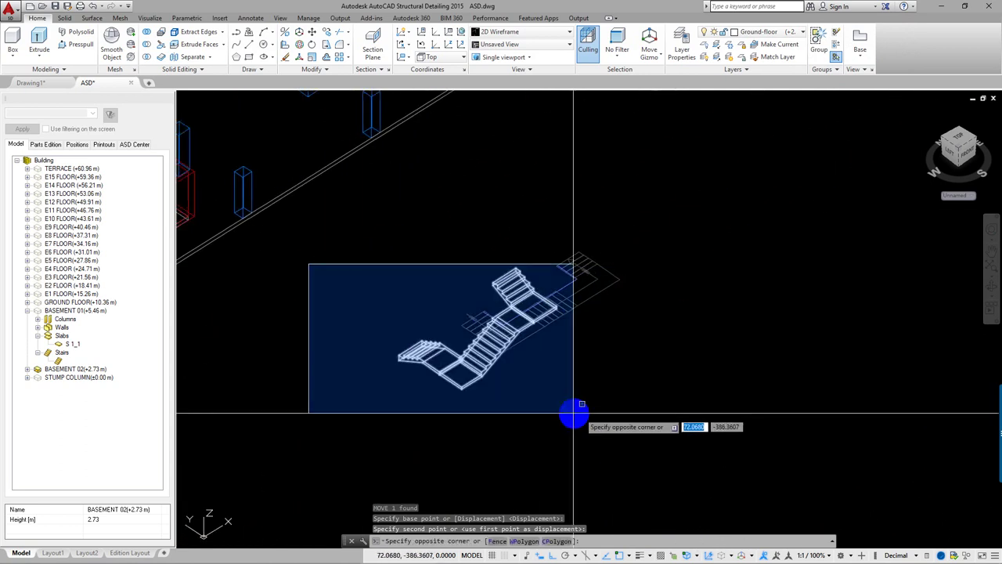
pyautogui.click(577, 414)
pyautogui.scroll(-2, 574, 419)
pyautogui.scroll(-2, 570, 412)
pyautogui.press('Return')
pyautogui.click(559, 426)
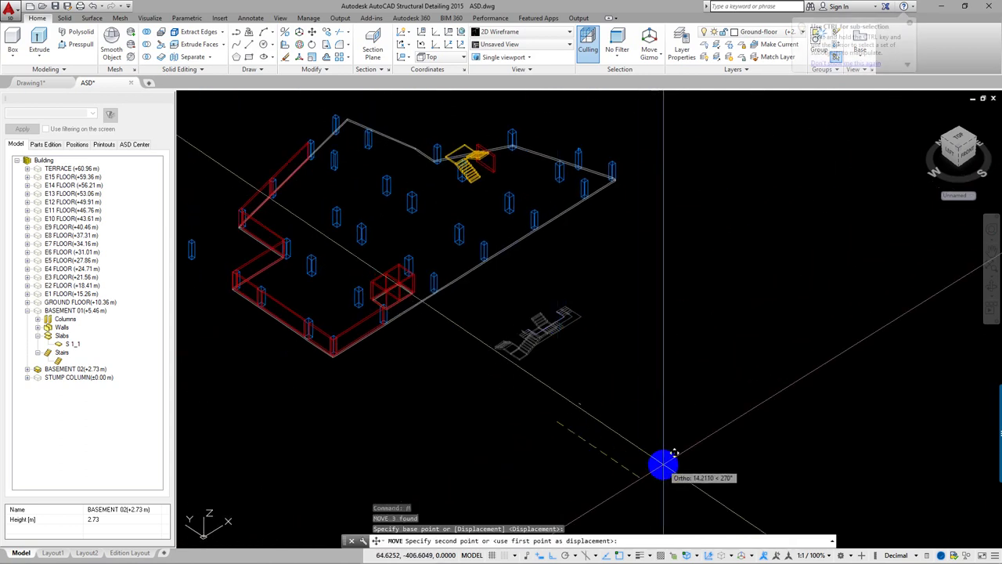
pyautogui.scroll(3, 618, 441)
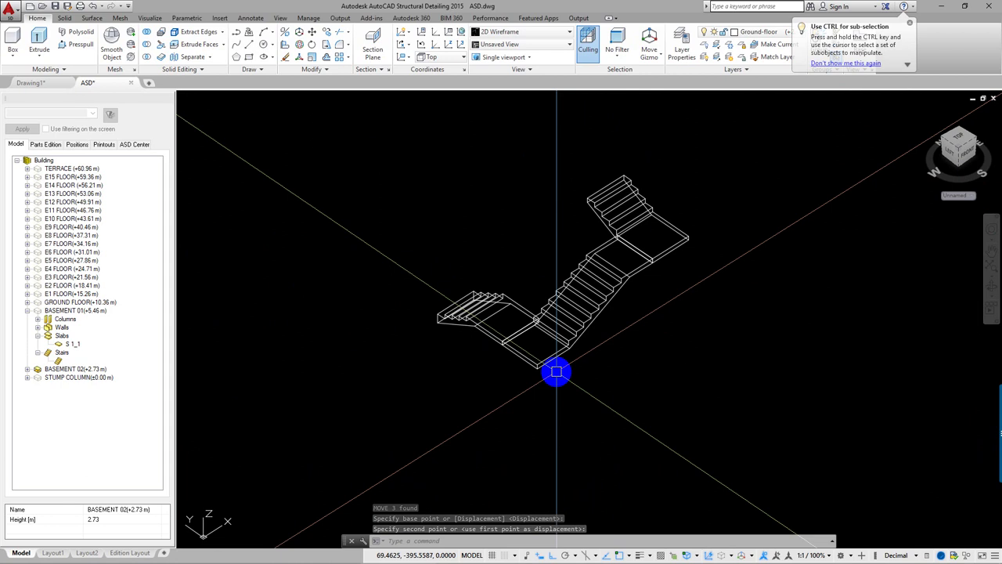
pyautogui.click(555, 372)
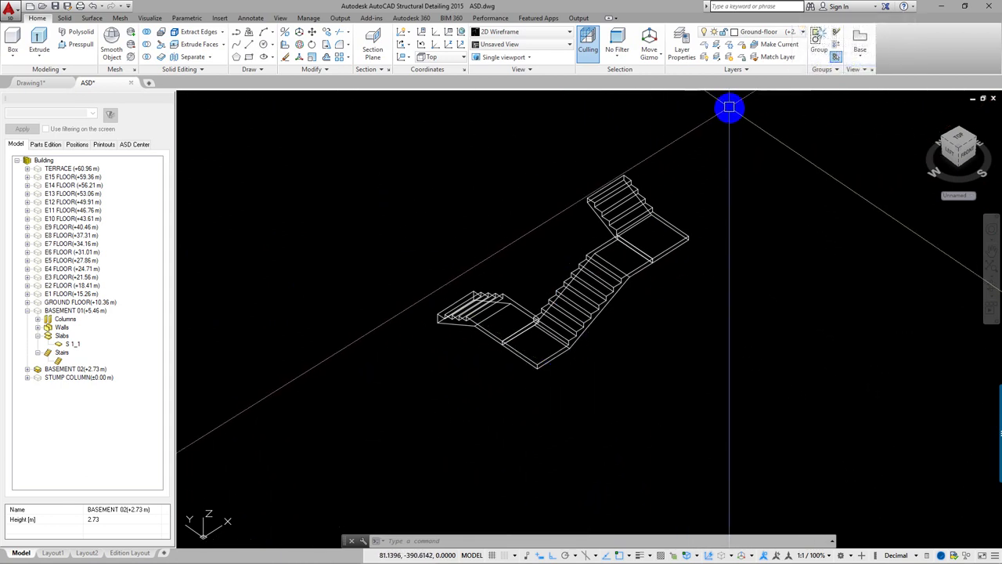
pyautogui.click(720, 93)
# Step: Run UNION and crossing-select the three stair flights to merge them into one solid
pyautogui.click(371, 404)
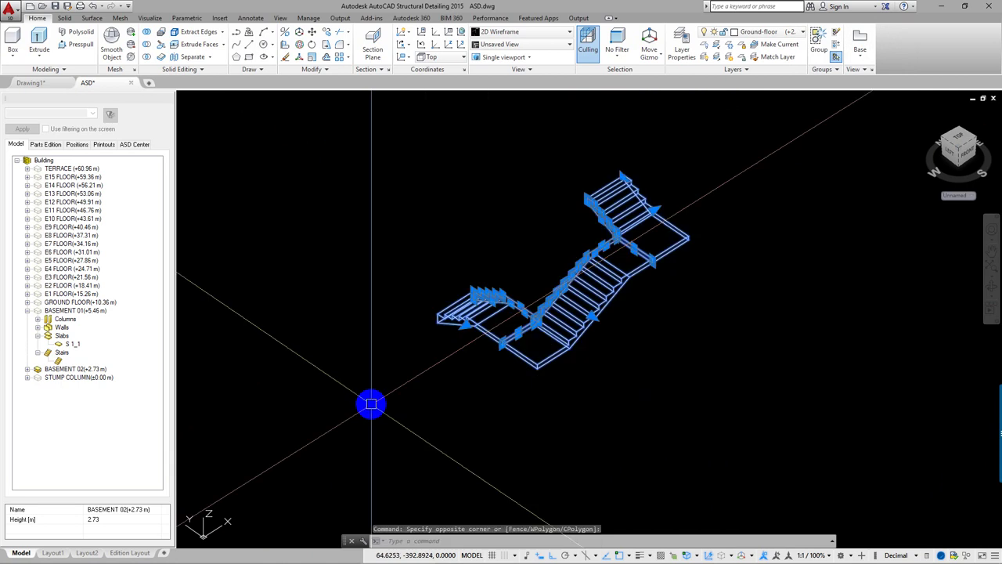
pyautogui.write('UNIO')
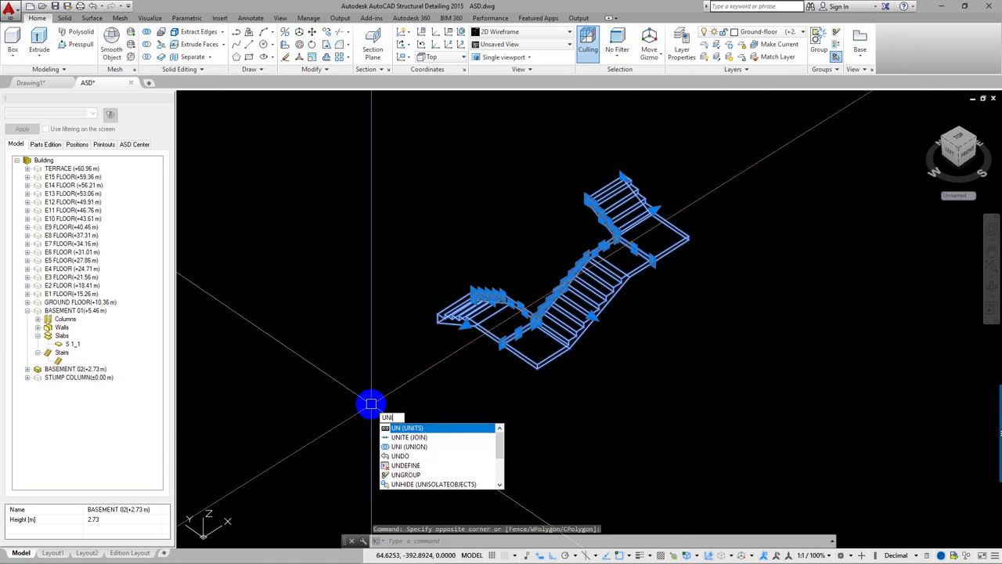
pyautogui.write('N')
pyautogui.press('Return')
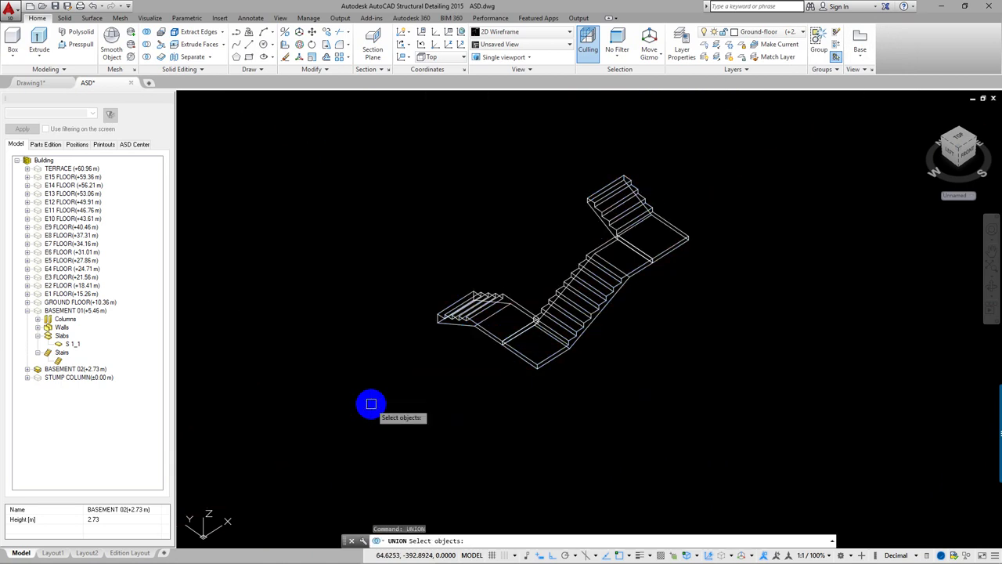
pyautogui.click(689, 175)
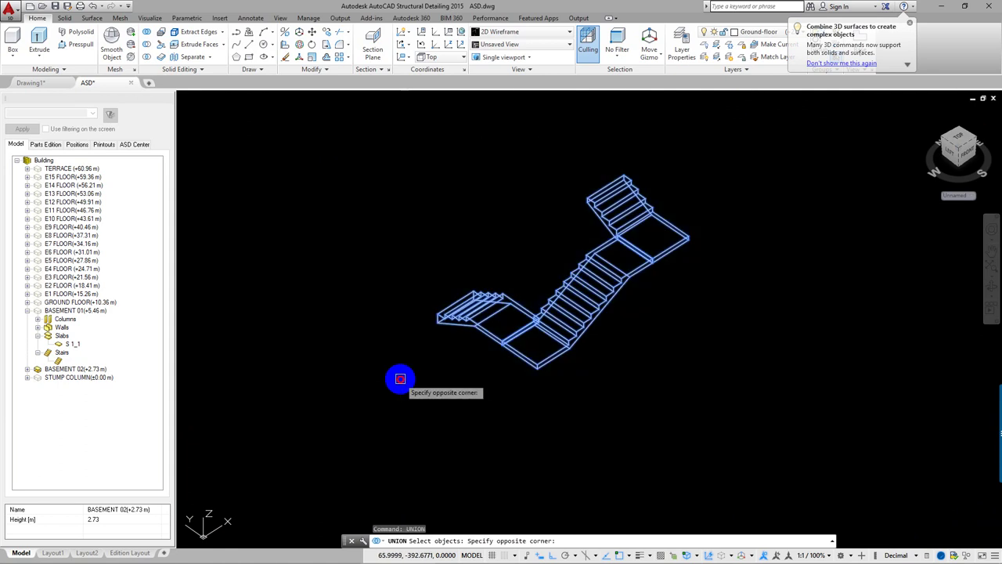
pyautogui.click(399, 379)
pyautogui.press('Return')
# Step: Select the merged staircase to confirm it is one solid, then clear the selection
pyautogui.click(537, 230)
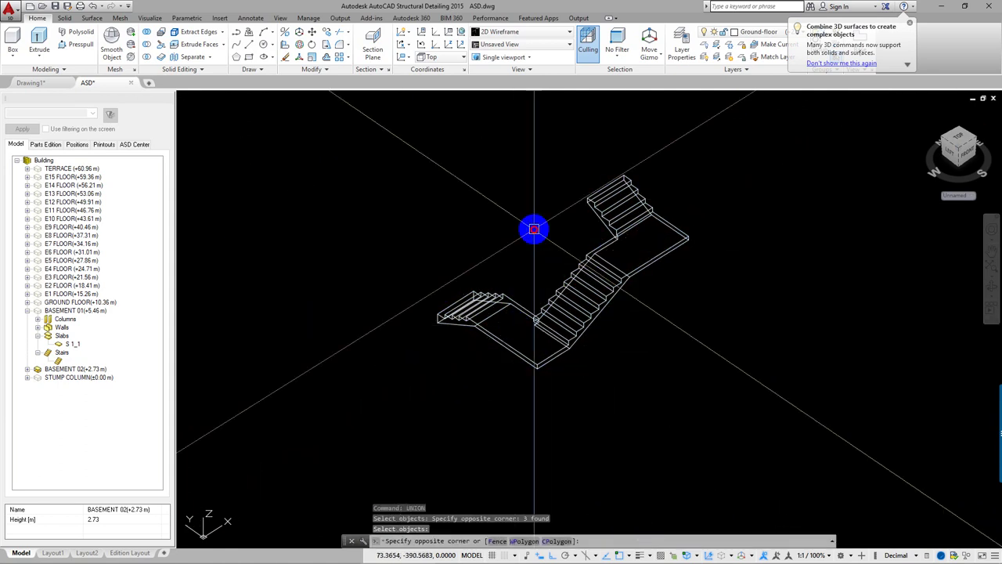
pyautogui.click(561, 295)
pyautogui.scroll(5, 540, 301)
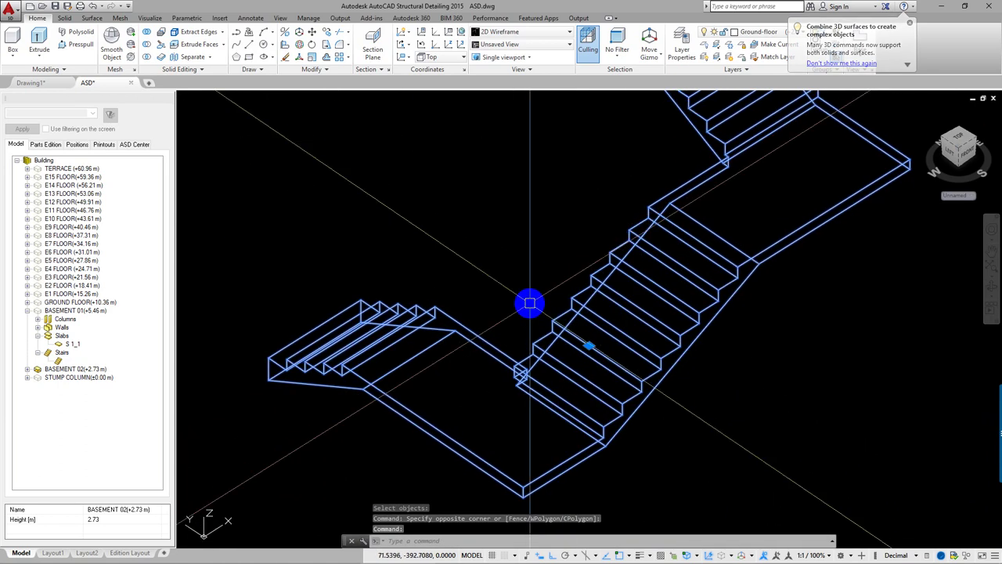
pyautogui.press('Escape')
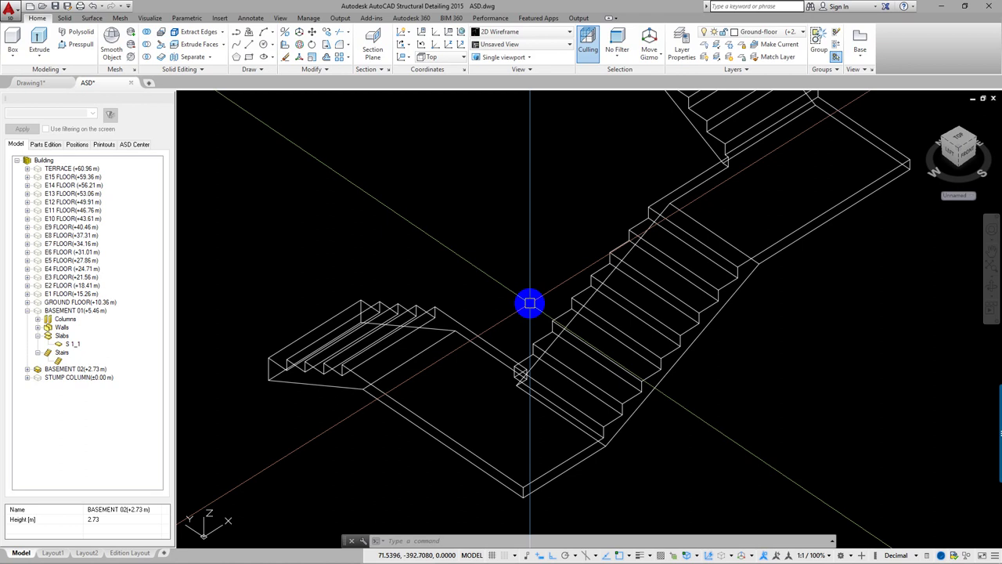
pyautogui.scroll(-3, 644, 287)
# Step: Zoom around and select the staircase solid to inspect it, then deselect it
pyautogui.scroll(2, 632, 306)
pyautogui.scroll(3, 555, 295)
pyautogui.scroll(3, 548, 300)
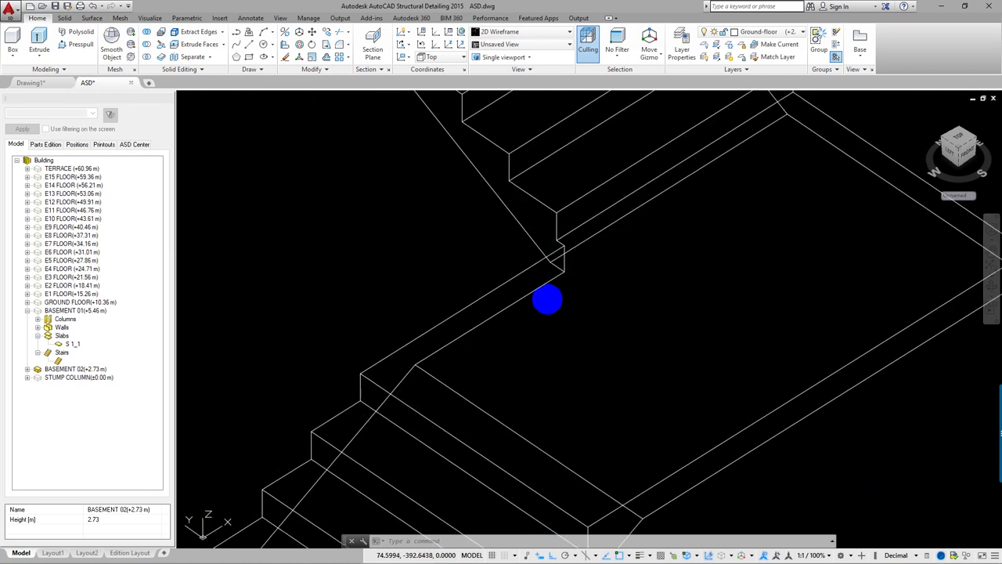
pyautogui.scroll(-3, 548, 300)
pyautogui.scroll(-2, 653, 286)
pyautogui.scroll(-4, 776, 353)
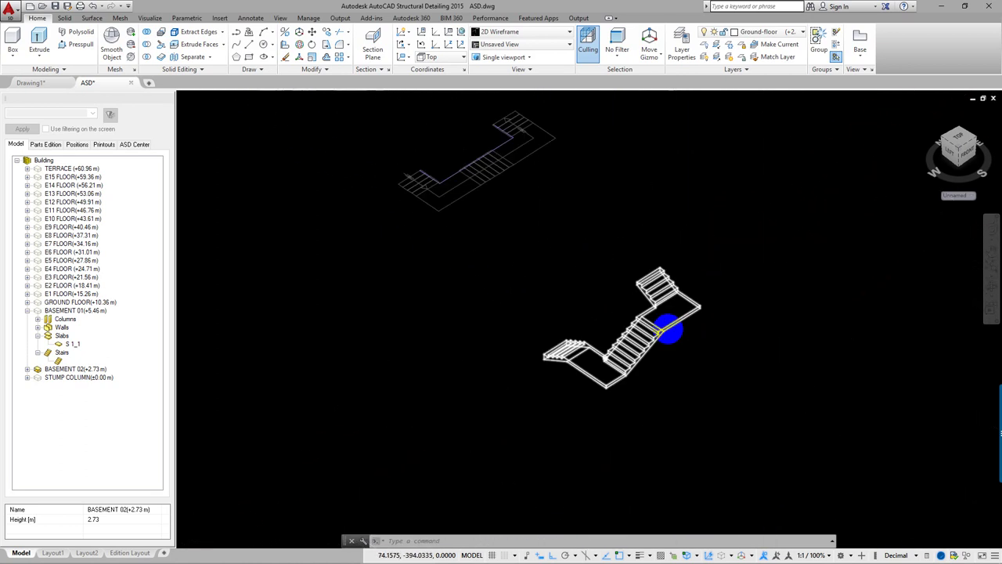
pyautogui.scroll(-2, 669, 329)
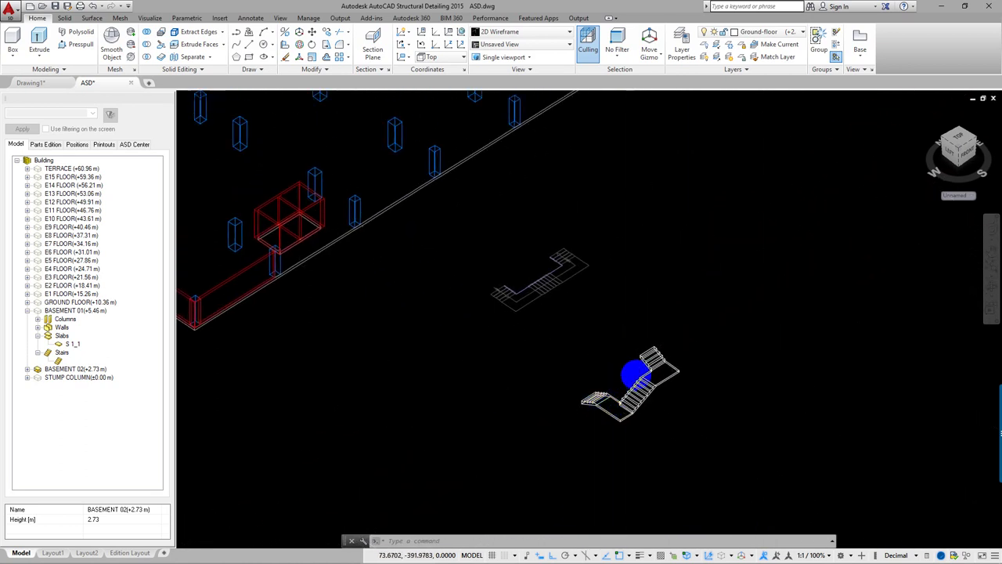
pyautogui.click(635, 374)
pyautogui.scroll(4, 635, 375)
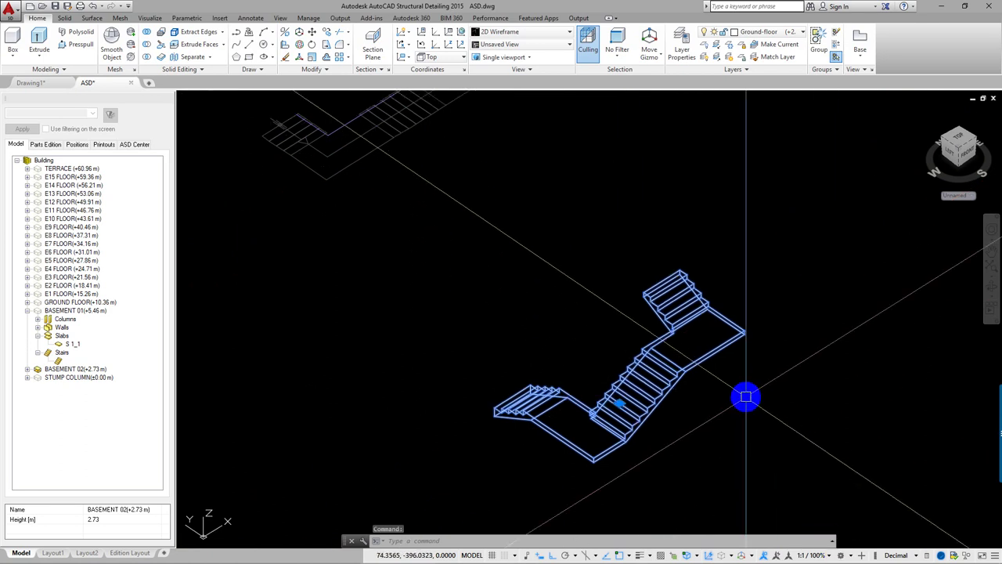
pyautogui.press('Escape')
pyautogui.press('Escape')
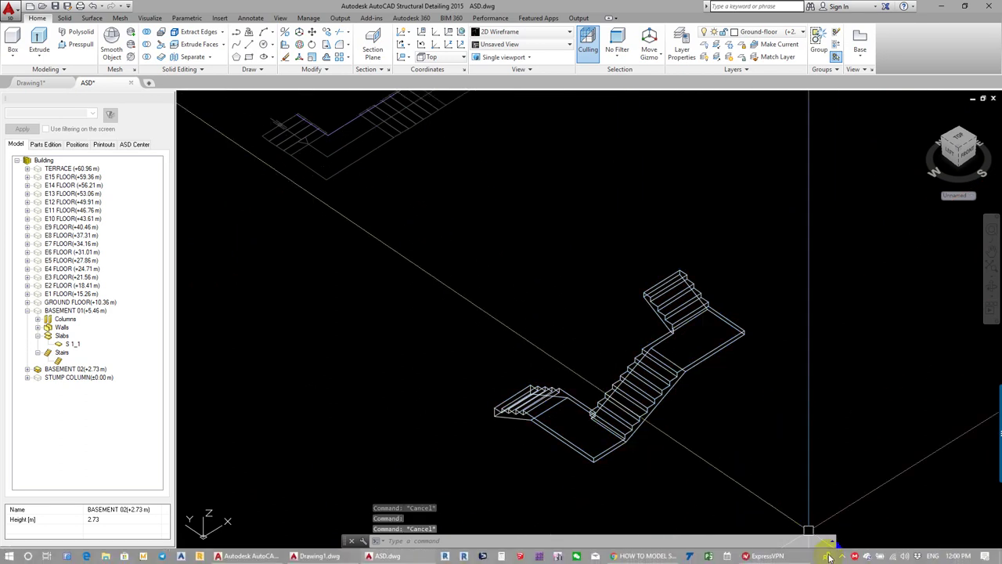
# Step: Switch the workspace to ASD Formwork Drawings and reposition the staircase in view
pyautogui.click(843, 555)
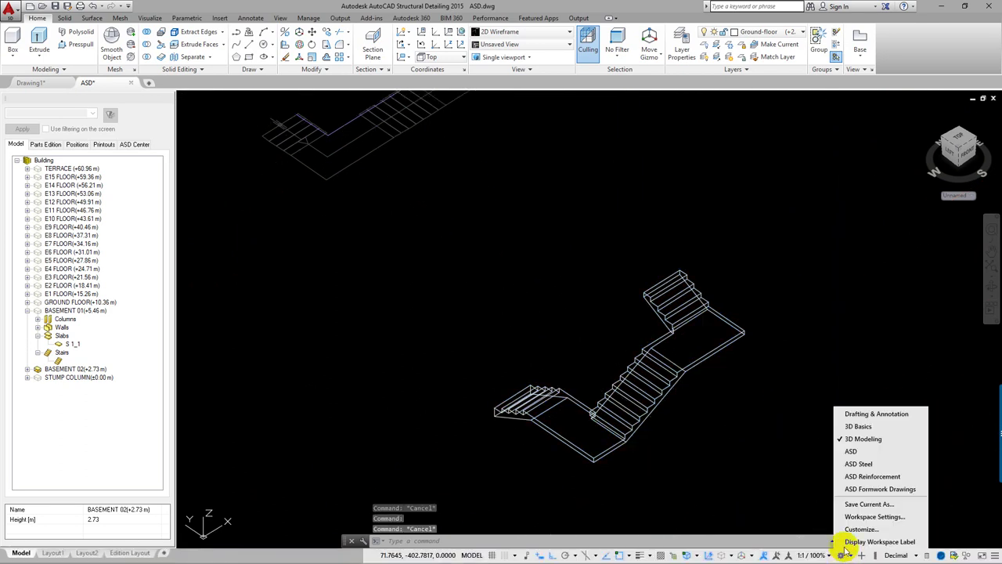
pyautogui.click(865, 491)
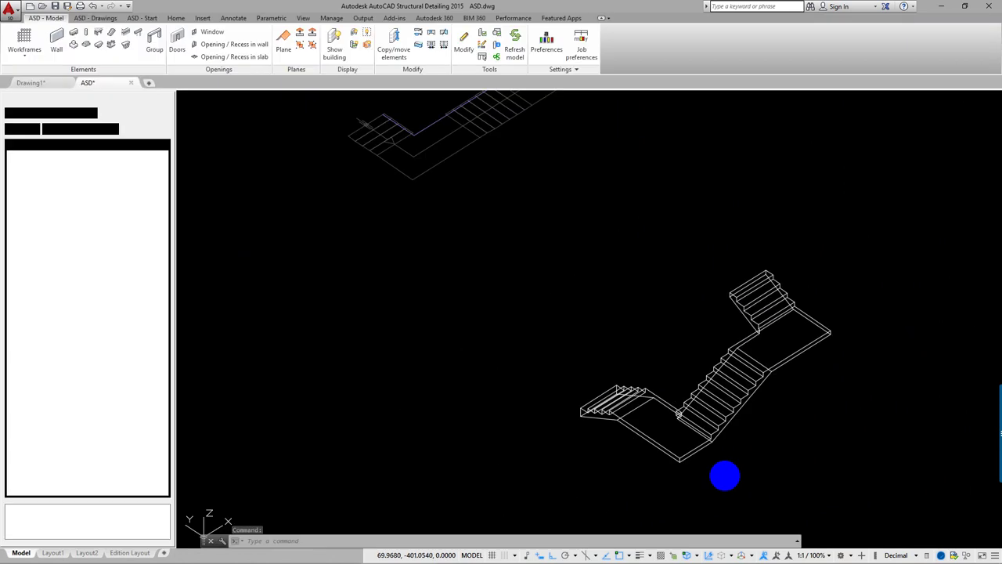
pyautogui.moveTo(721, 465); pyautogui.dragTo(667, 425, button='middle')
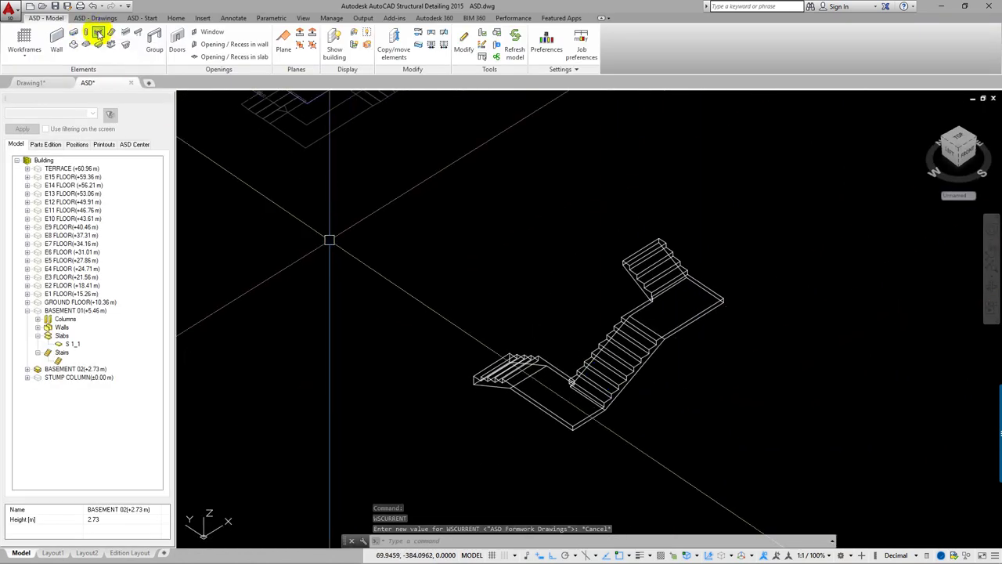
# Step: In the list of stairs, create STAIR TYPE01 as an ACIS solid from the modelled staircase
pyautogui.click(112, 35)
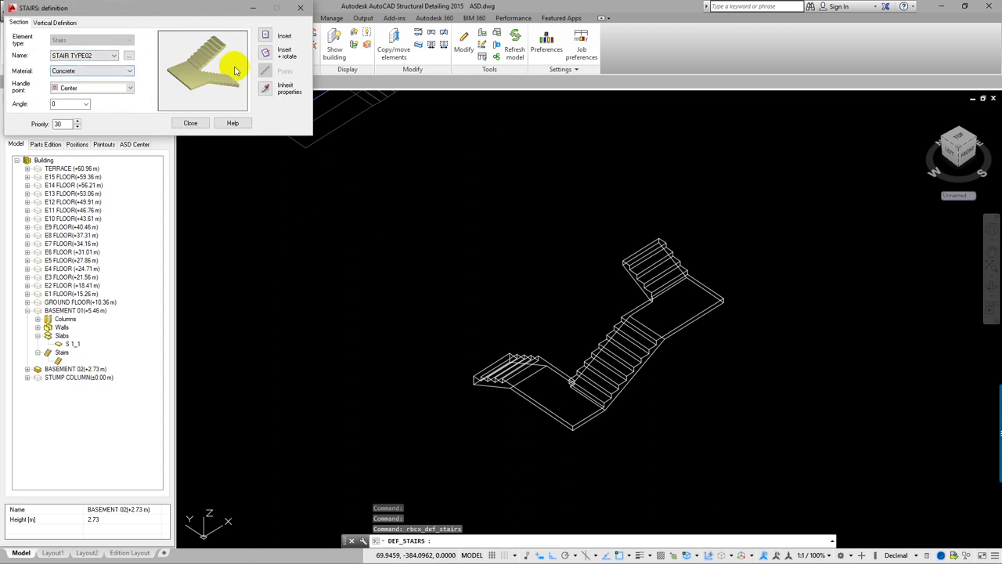
pyautogui.moveTo(220, 15); pyautogui.dragTo(380, 92)
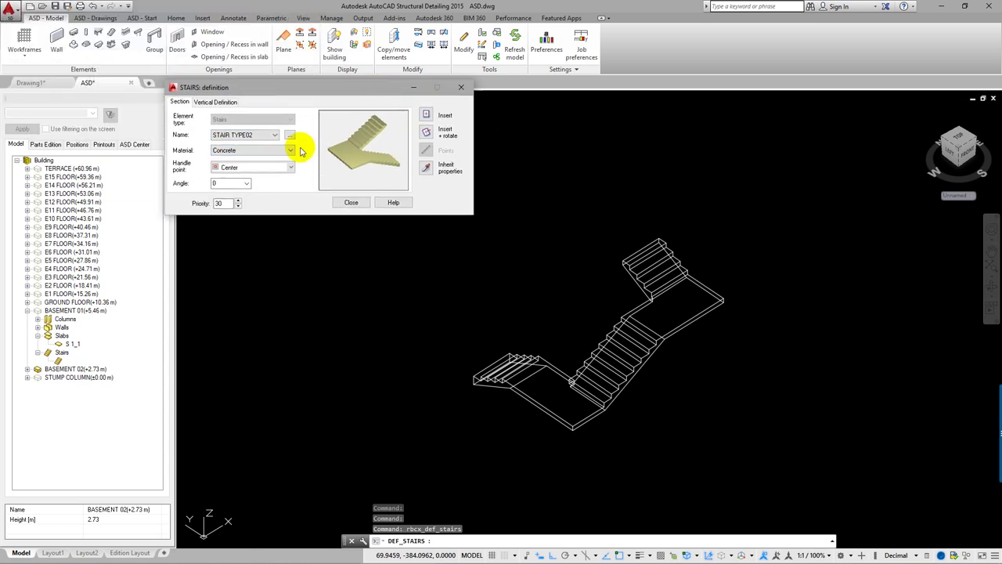
pyautogui.click(289, 137)
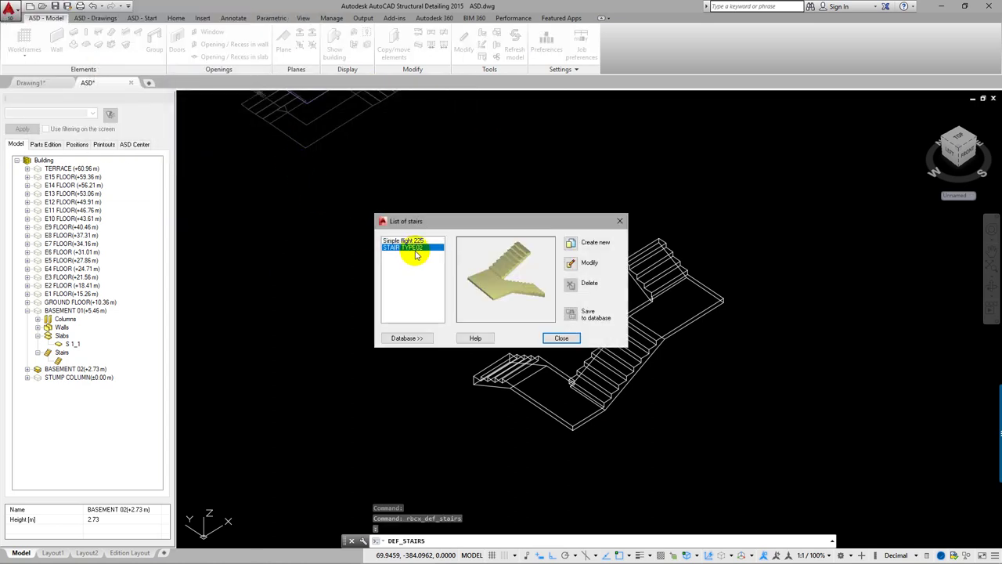
pyautogui.click(572, 244)
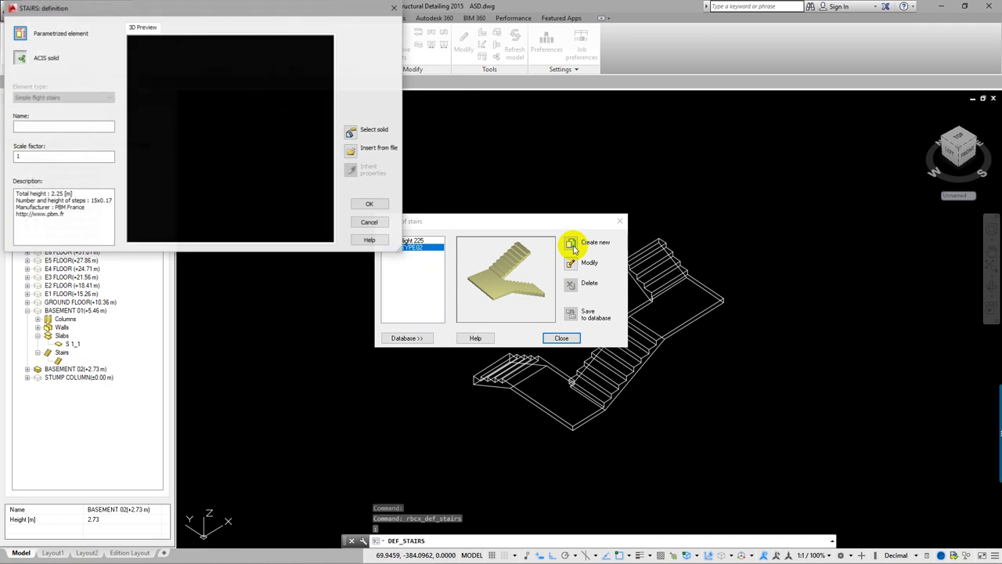
pyautogui.click(24, 63)
pyautogui.write('STAIR TYPE01')
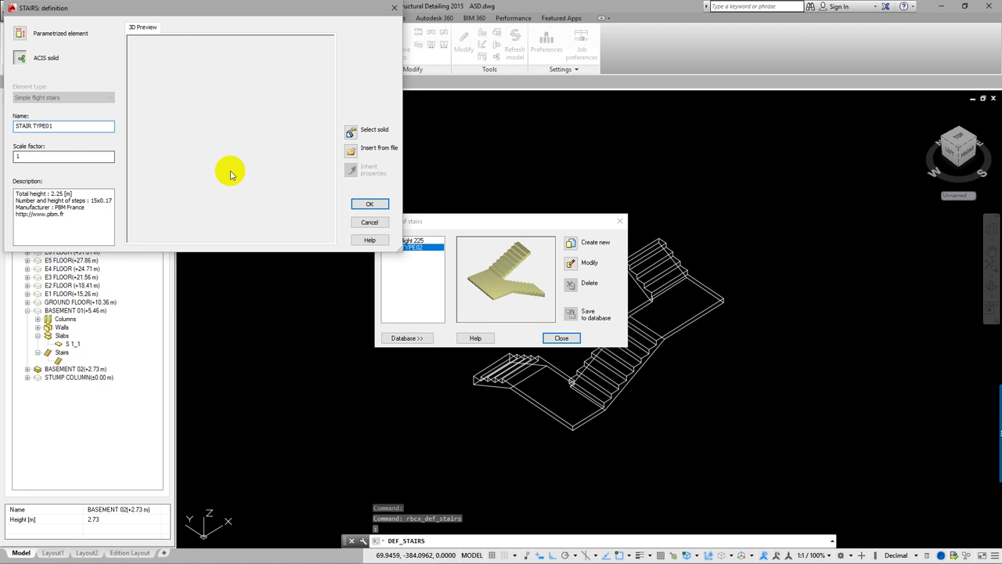
pyautogui.click(350, 135)
pyautogui.click(599, 355)
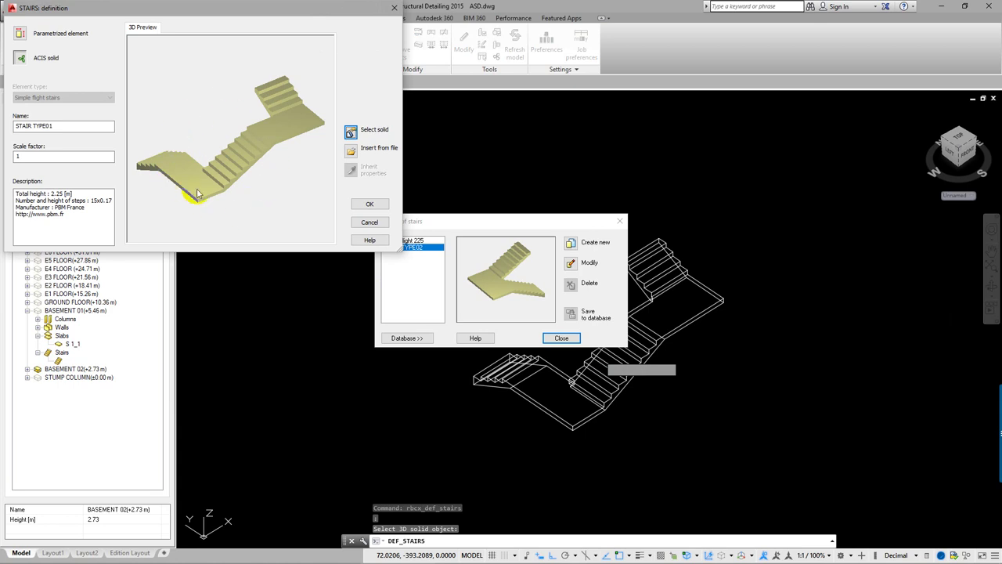
pyautogui.click(358, 206)
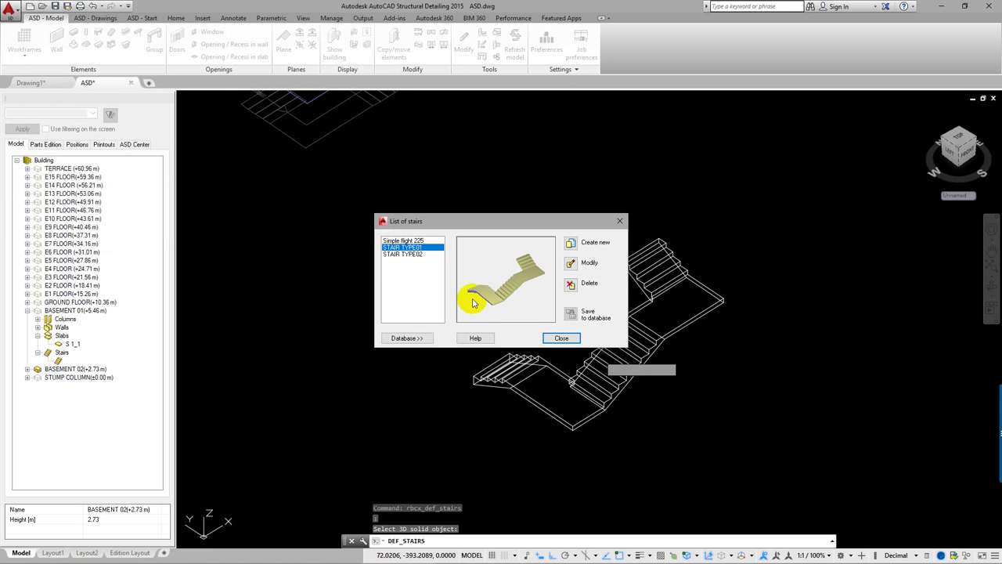
pyautogui.click(554, 338)
# Step: Close the stair settings and show a top plan view in 2D Wireframe
pyautogui.click(368, 210)
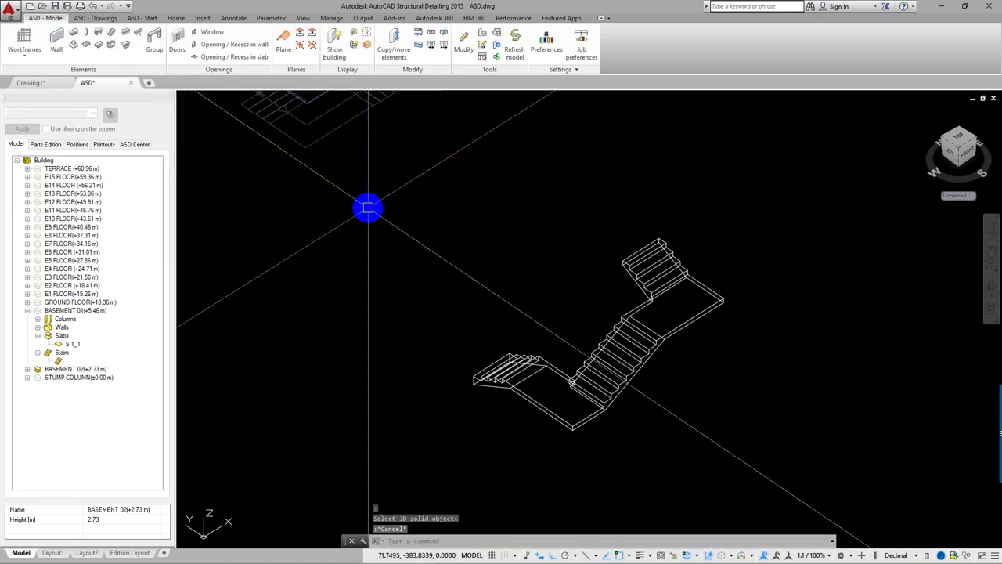
pyautogui.scroll(-5, 357, 212)
pyautogui.click(967, 137)
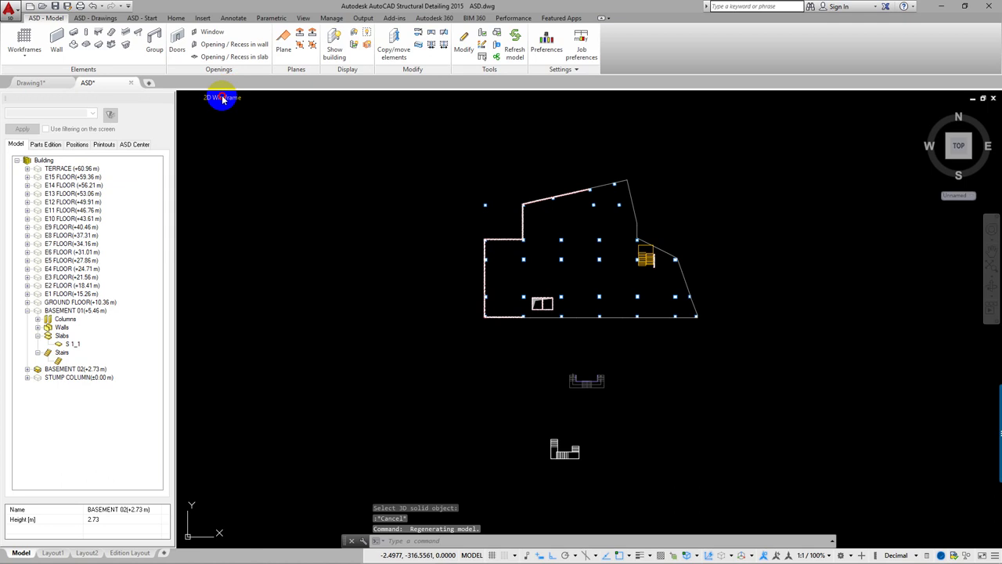
pyautogui.click(223, 99)
pyautogui.click(258, 125)
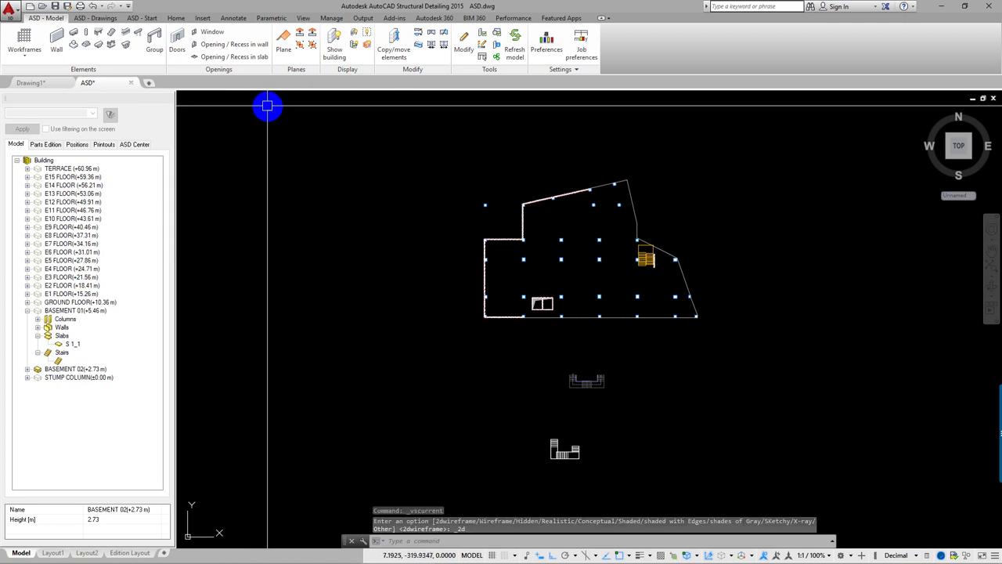
# Step: Zoom out to the full floor plan and save ASD.dwg
pyautogui.scroll(6, 467, 361)
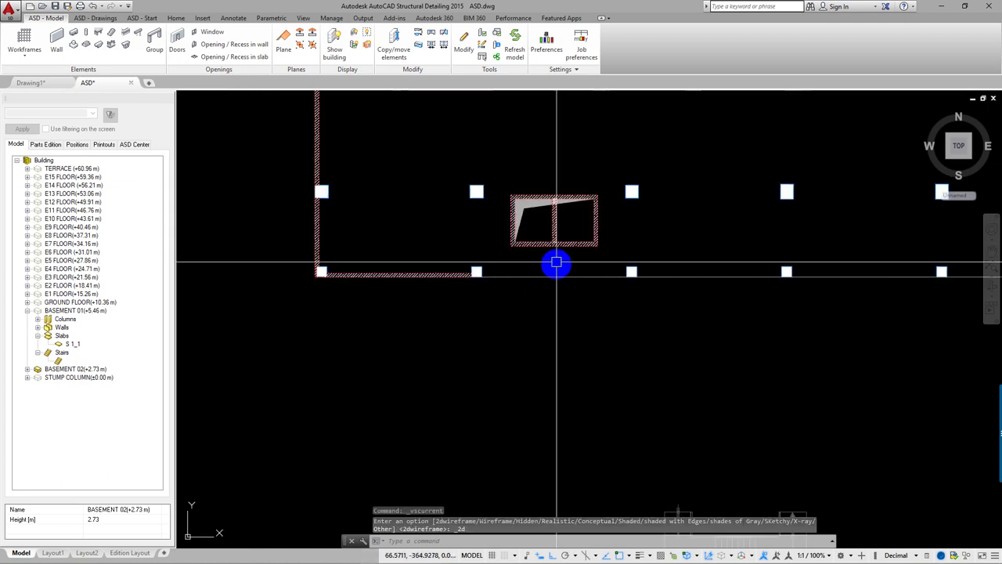
pyautogui.scroll(4, 552, 264)
pyautogui.scroll(1, 525, 349)
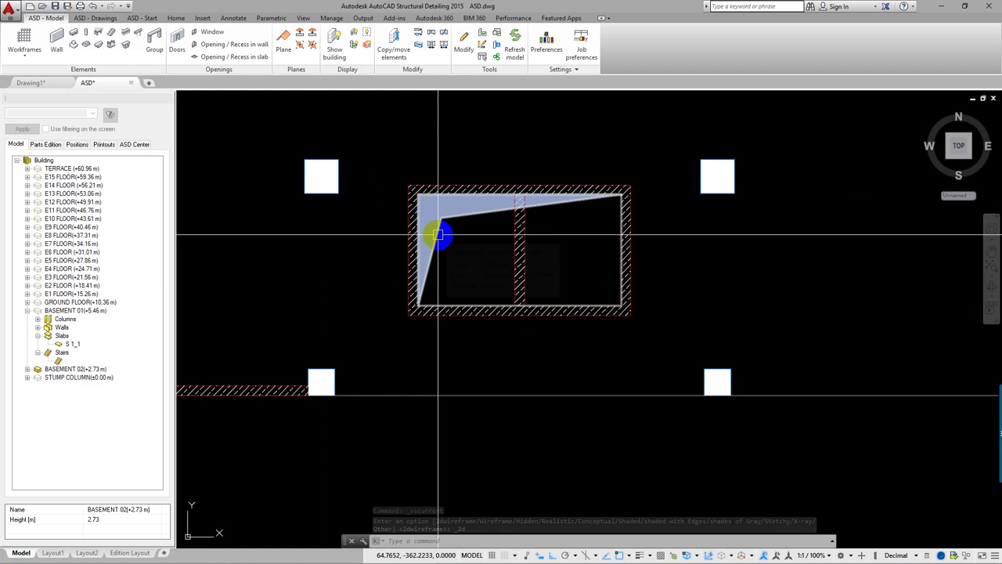
pyautogui.scroll(-3, 443, 259)
pyautogui.scroll(-1, 450, 313)
pyautogui.scroll(-2, 457, 344)
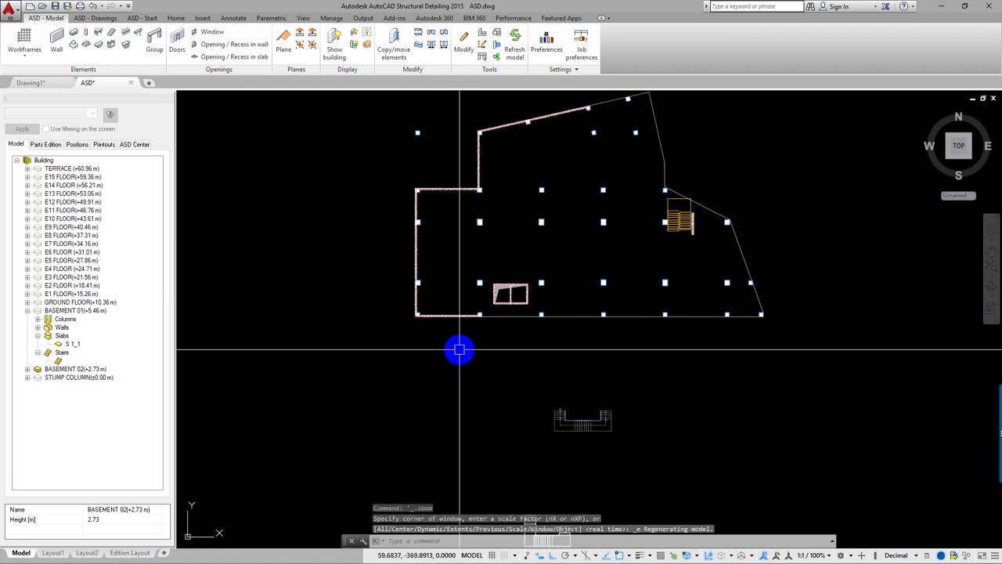
pyautogui.hotkey('ctrl', 's')
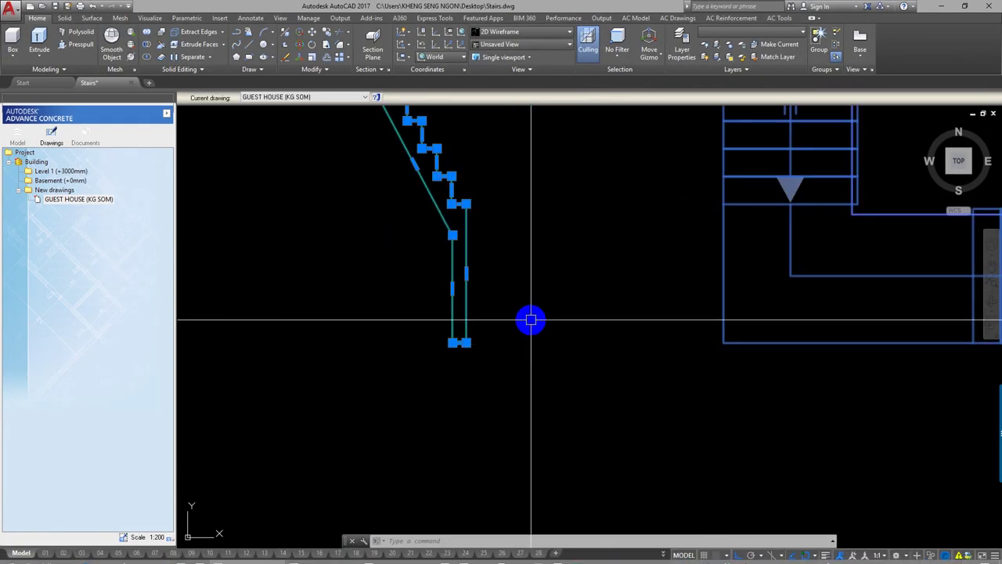
# Step: Copy the left floor plan with COPYBASE from column C1, then return to ASD.dwg
pyautogui.scroll(-2, 530, 408)
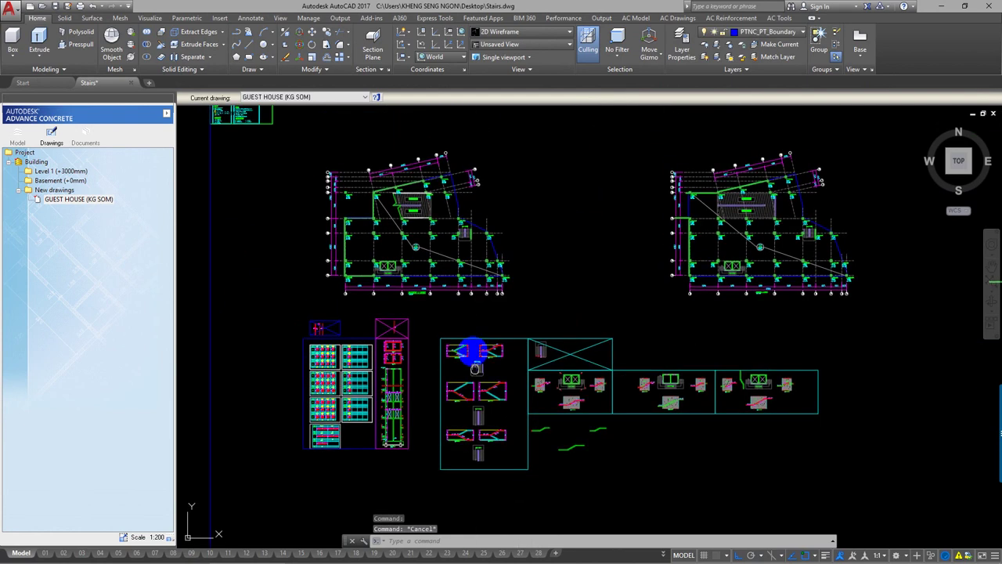
pyautogui.scroll(3, 298, 250)
pyautogui.click(304, 213)
pyautogui.click(572, 381)
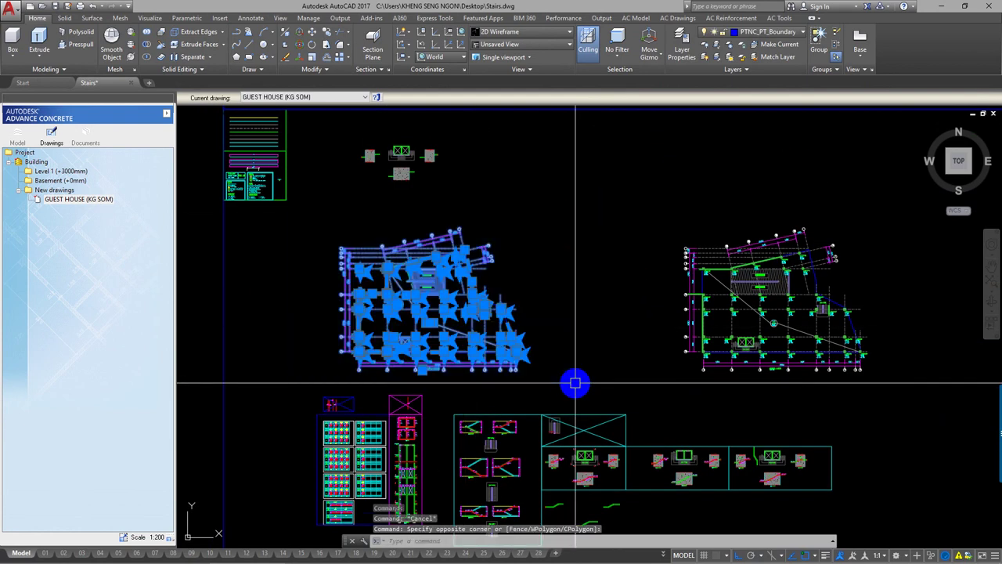
pyautogui.hotkey('ctrl', 'shift', 'c')
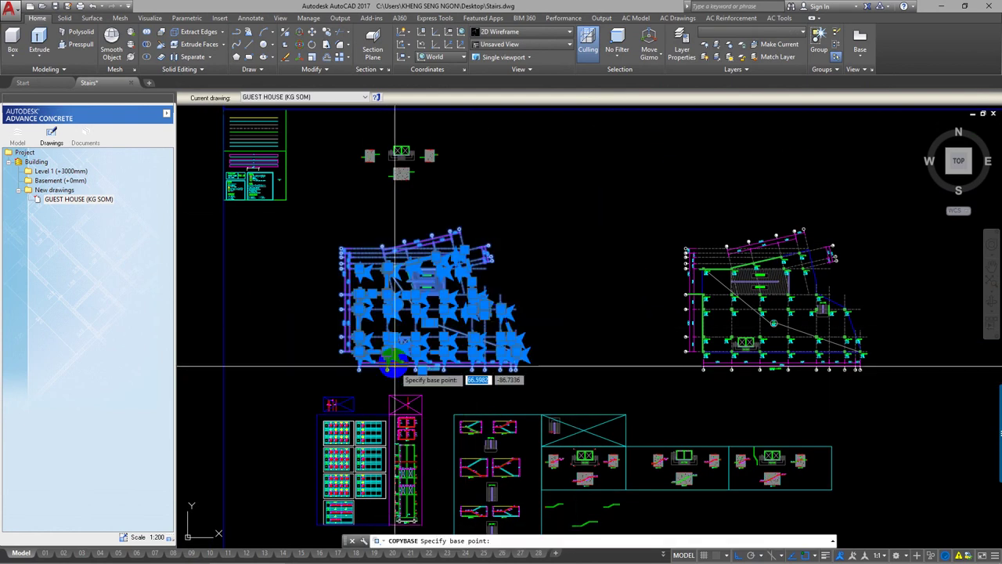
pyautogui.scroll(4, 347, 347)
pyautogui.scroll(3, 319, 398)
pyautogui.scroll(2, 401, 405)
pyautogui.scroll(3, 368, 368)
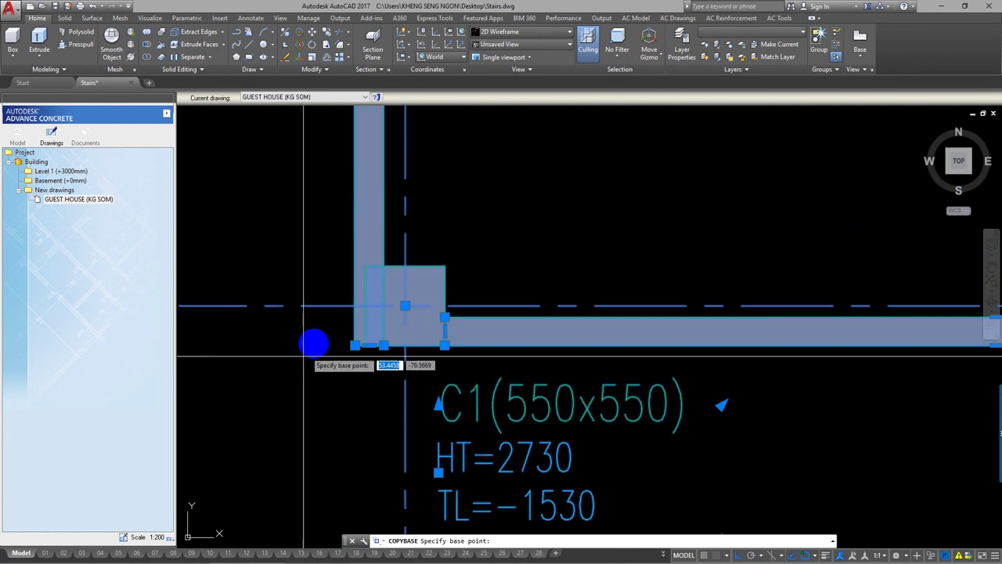
pyautogui.click(405, 305)
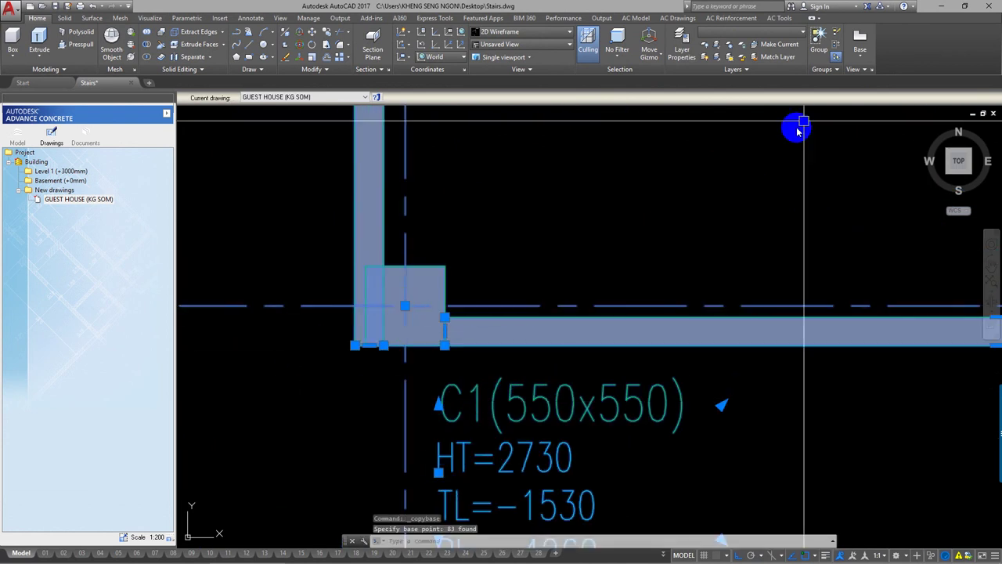
pyautogui.click(942, 7)
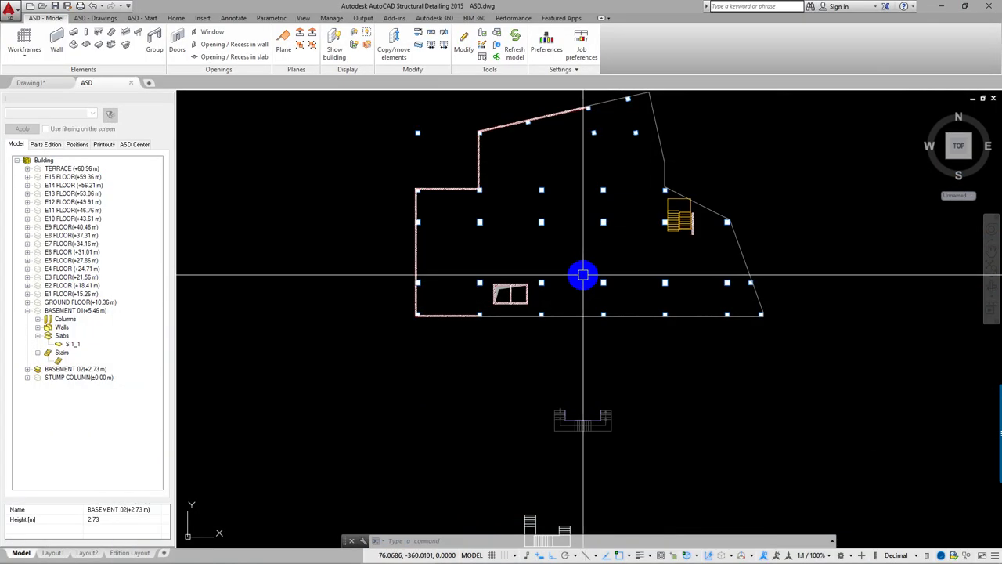
# Step: Paste the copied plan as a block at the column centre, dismissing the units warning
pyautogui.click(179, 17)
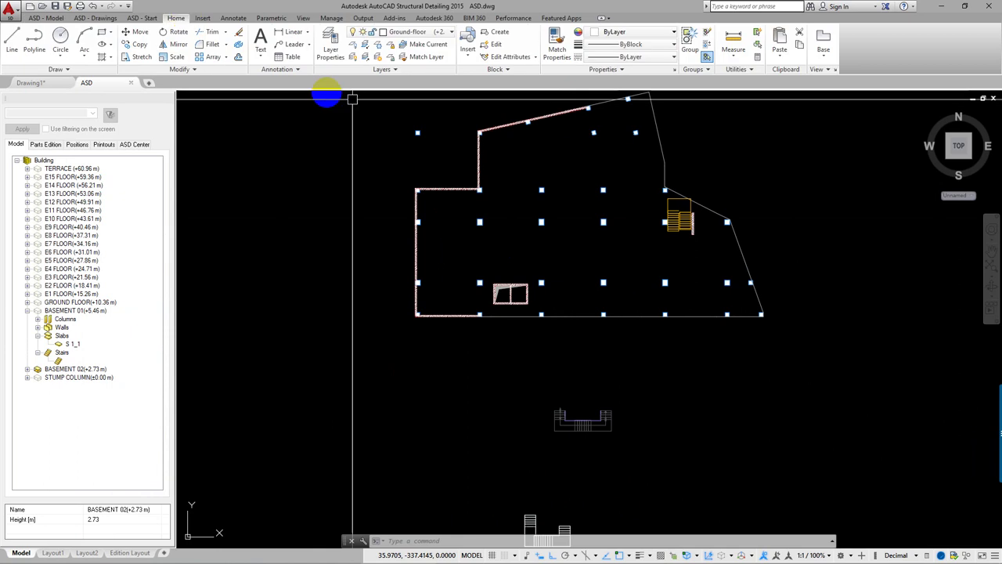
pyautogui.click(781, 57)
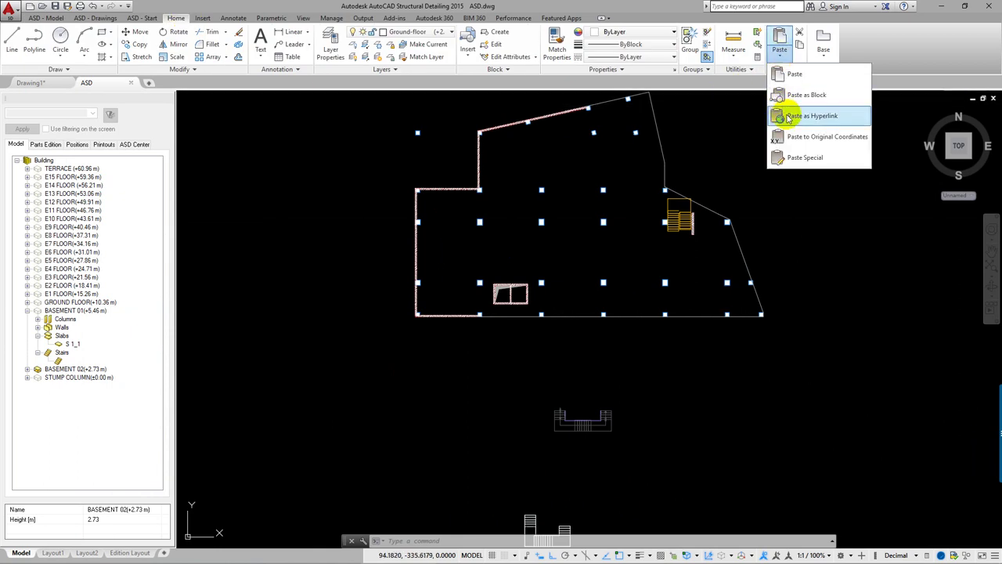
pyautogui.click(792, 95)
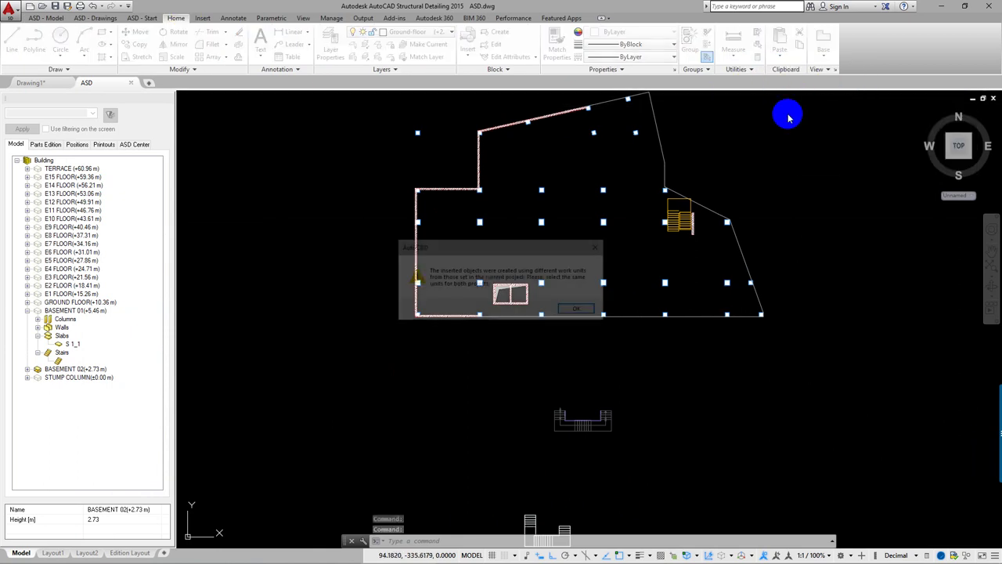
pyautogui.click(580, 311)
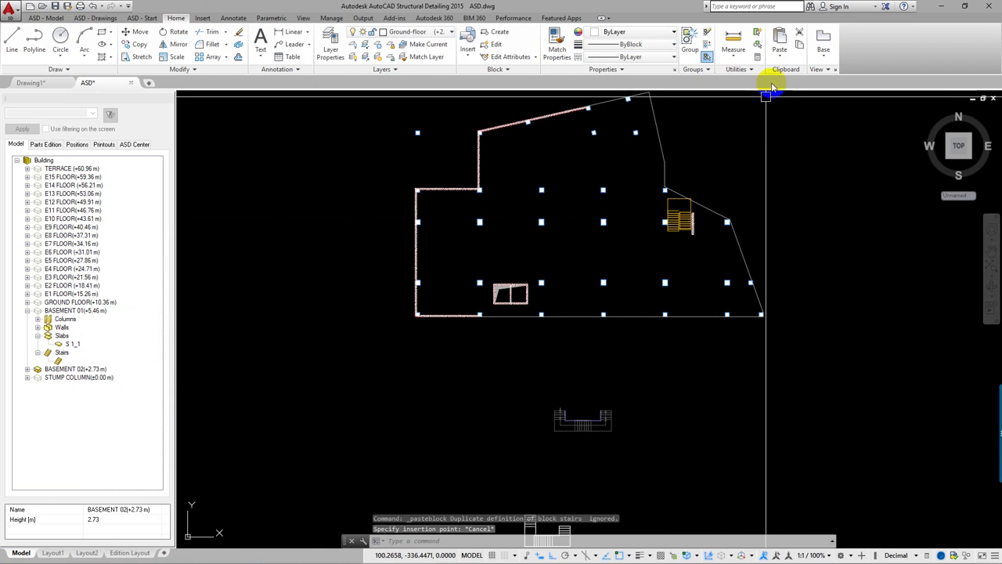
pyautogui.click(777, 53)
pyautogui.click(792, 95)
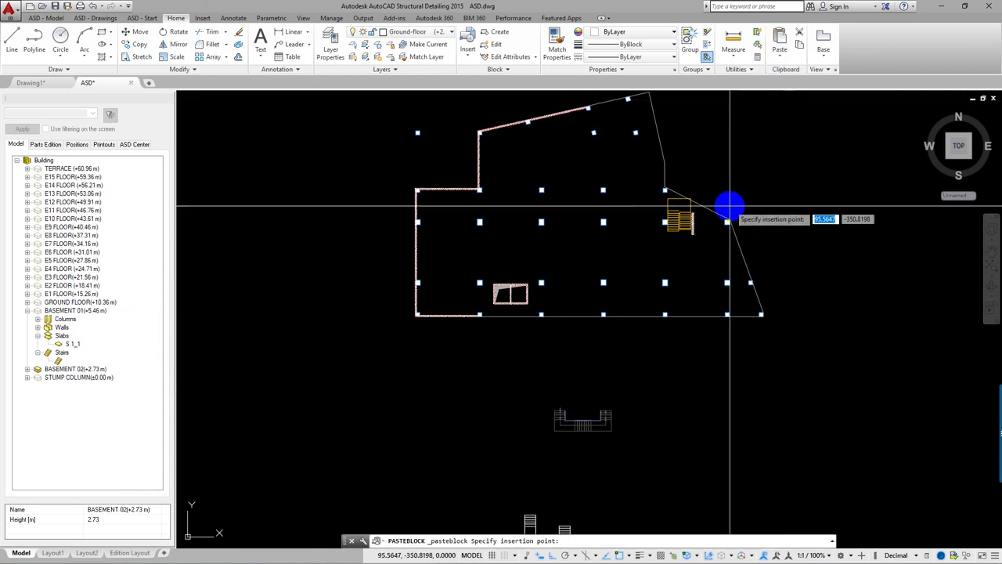
pyautogui.scroll(2, 413, 302)
pyautogui.scroll(3, 424, 389)
pyautogui.scroll(2, 423, 389)
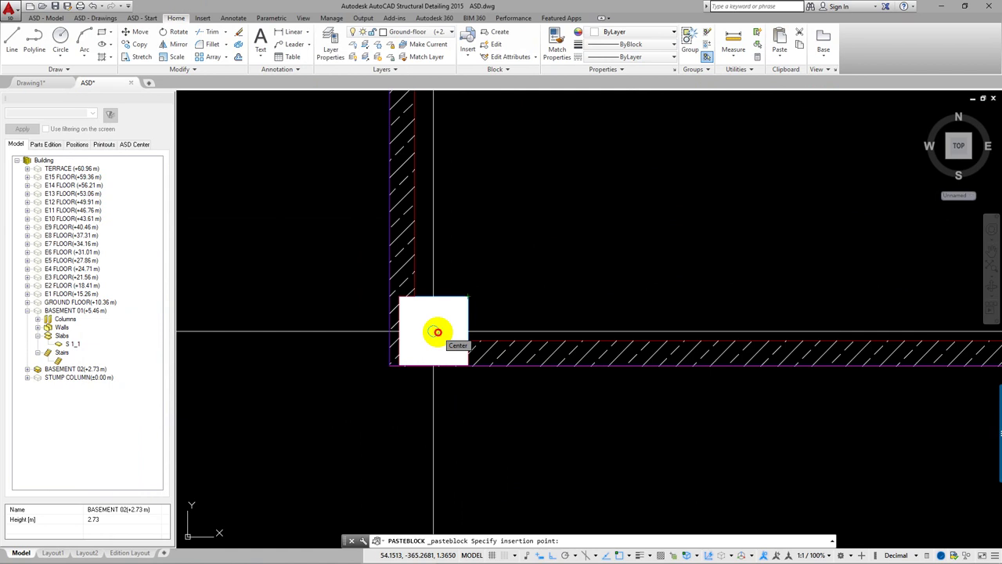
pyautogui.click(437, 331)
# Step: Erase the stray object lying over the lift core
pyautogui.scroll(-1, 414, 369)
pyautogui.scroll(-2, 515, 342)
pyautogui.scroll(-2, 543, 358)
pyautogui.scroll(2, 558, 401)
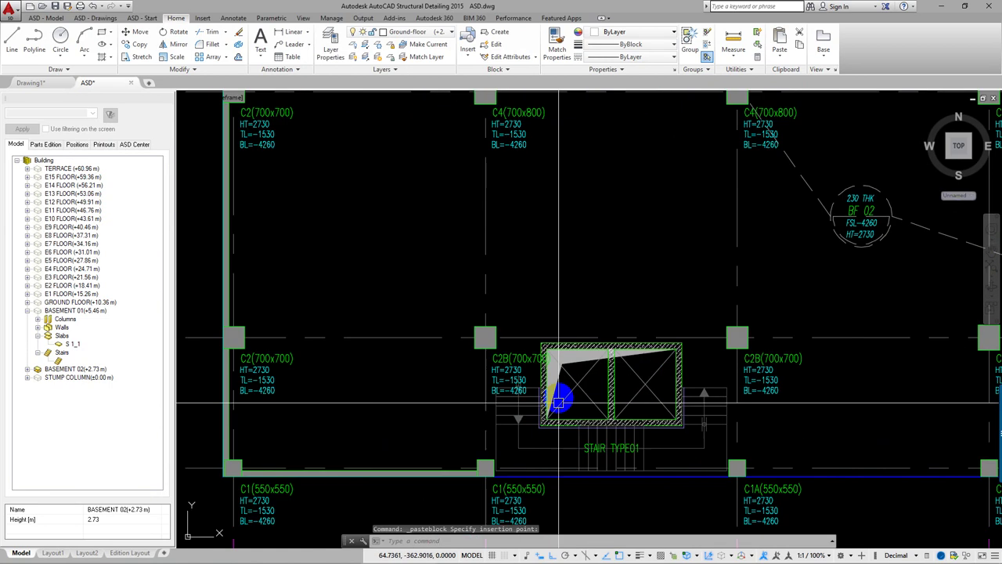
pyautogui.moveTo(558, 401); pyautogui.dragTo(510, 351, button='middle')
pyautogui.scroll(2, 510, 350)
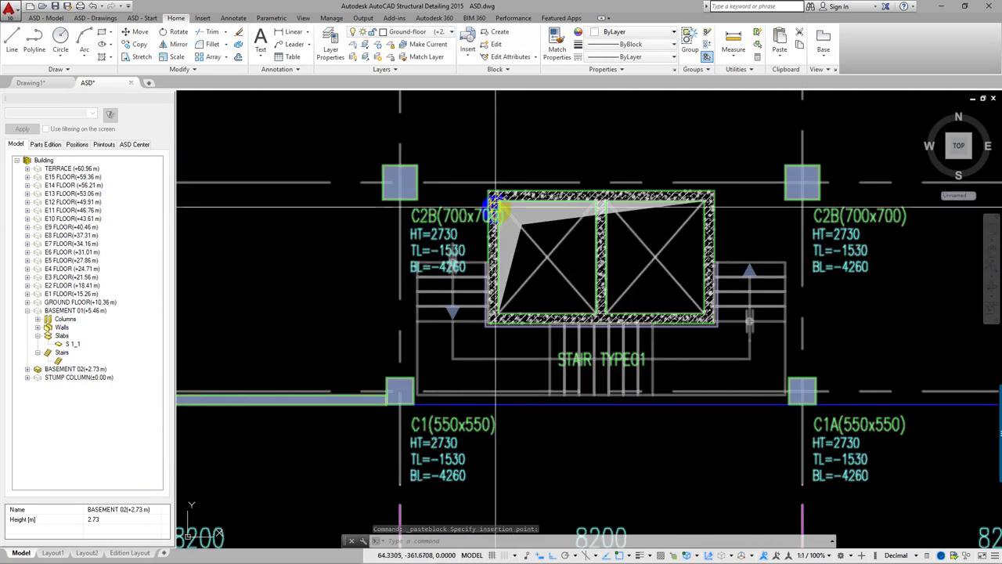
pyautogui.moveTo(495, 208); pyautogui.dragTo(520, 250)
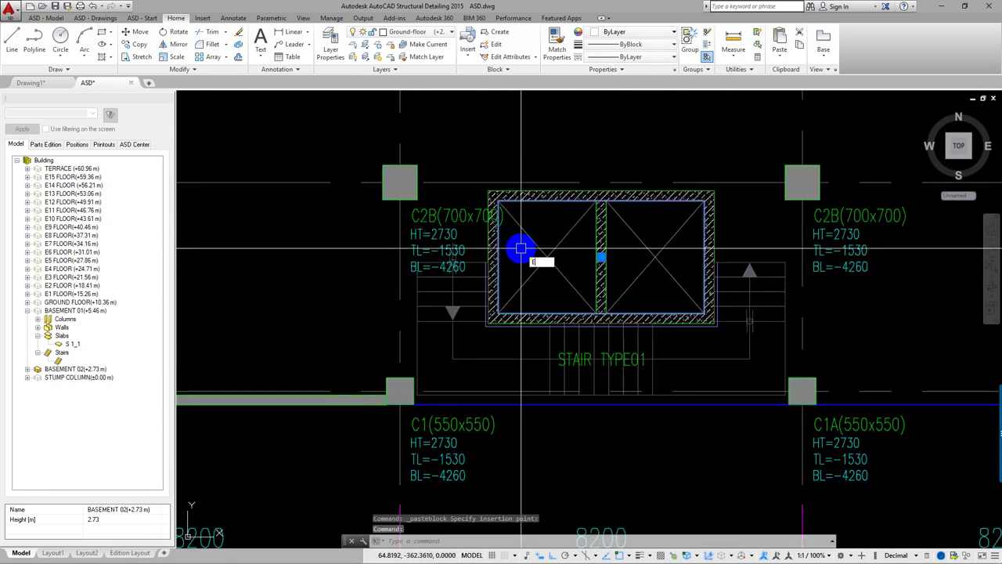
pyautogui.press('Return')
pyautogui.scroll(-3, 487, 134)
pyautogui.scroll(1, 464, 98)
pyautogui.click(389, 57)
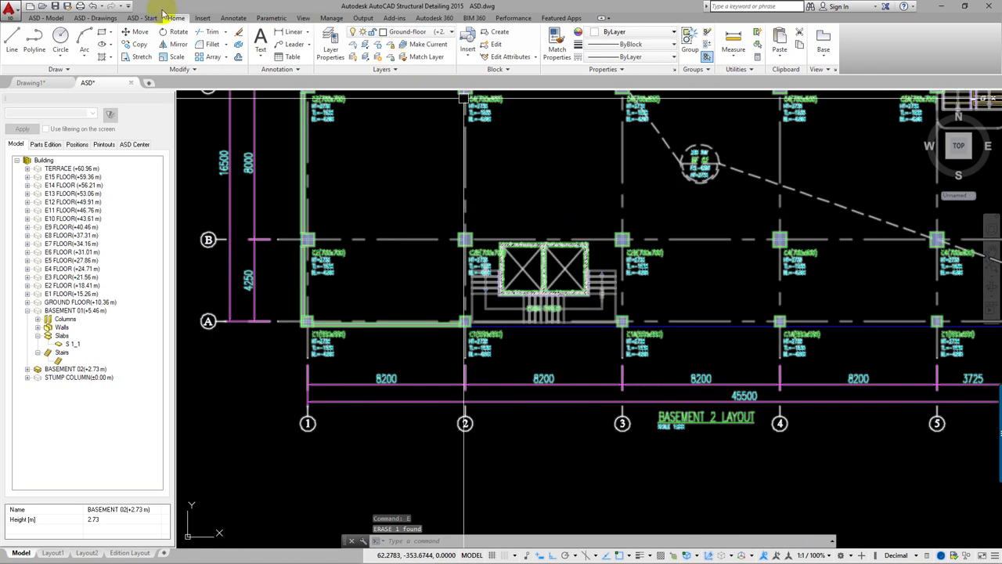
# Step: Send the pasted plan behind the model with DRAWORDER Back
pyautogui.click(32, 19)
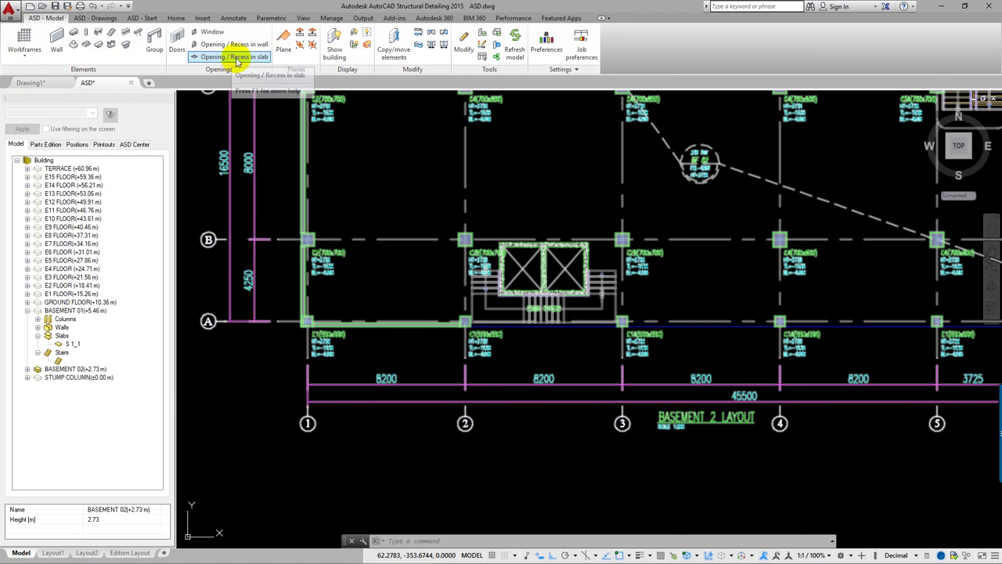
pyautogui.click(243, 58)
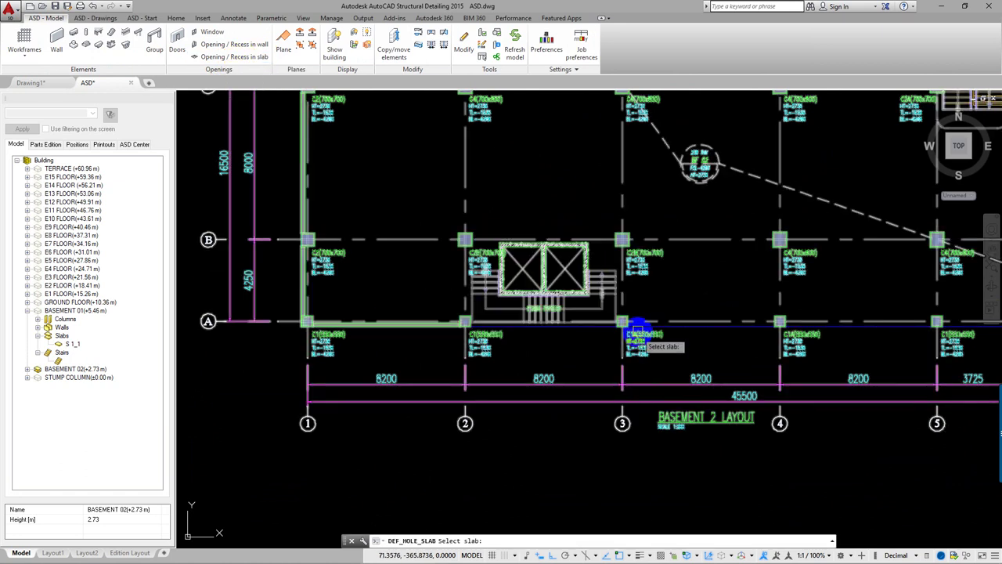
pyautogui.press('Escape')
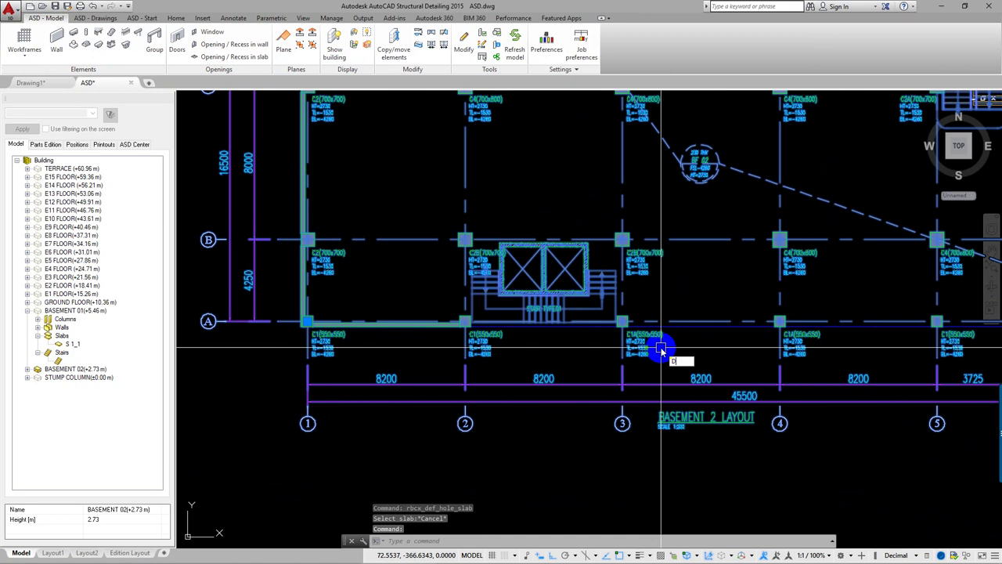
pyautogui.press('Return')
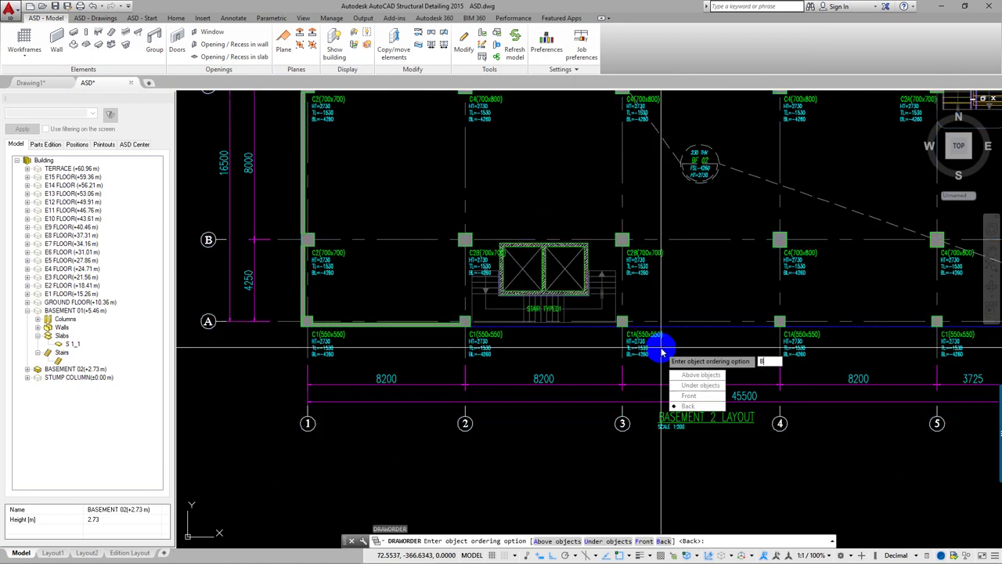
pyautogui.press('Return')
# Step: Start Opening / Recess in slab and pick the basement slab
pyautogui.click(196, 57)
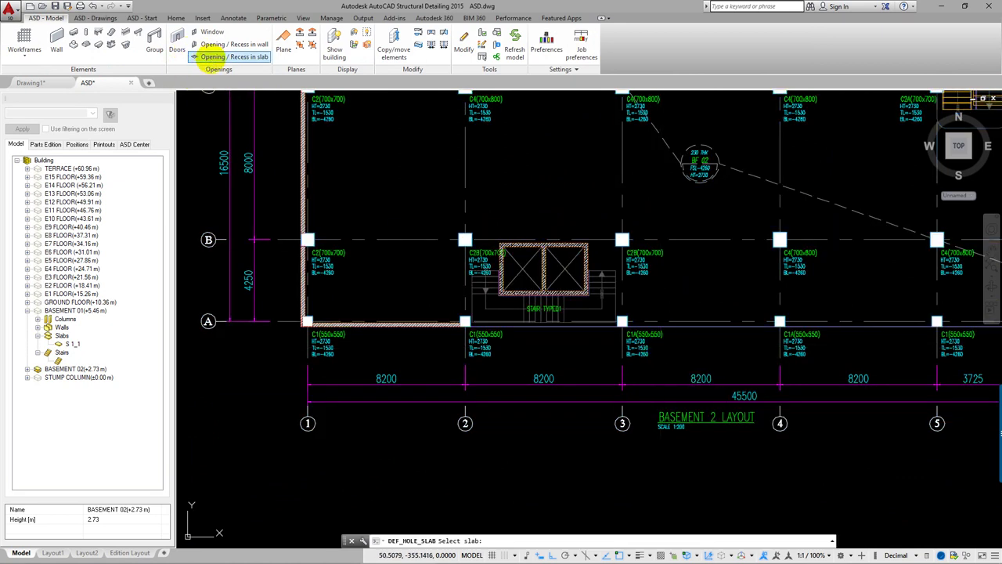
pyautogui.scroll(2, 627, 374)
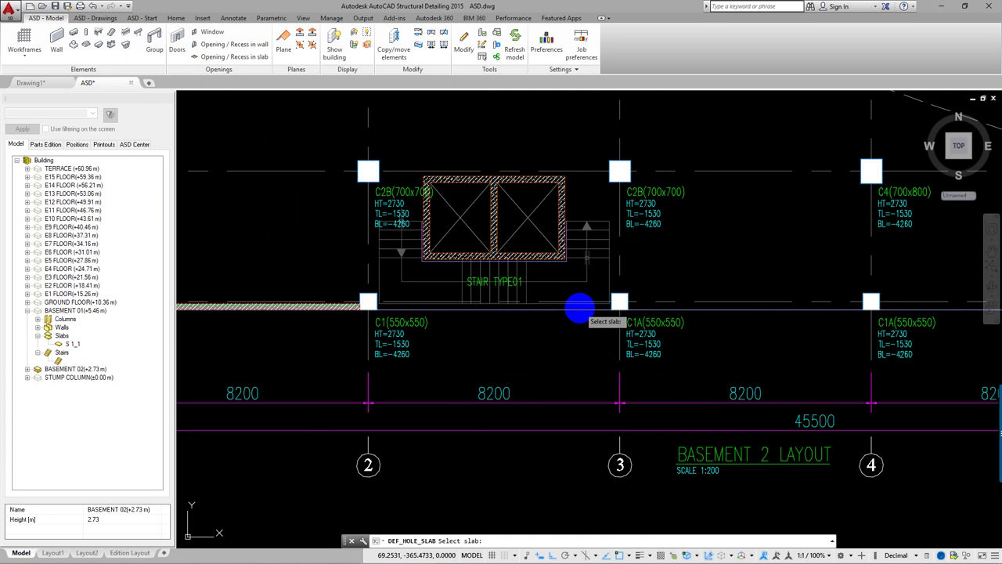
pyautogui.click(580, 309)
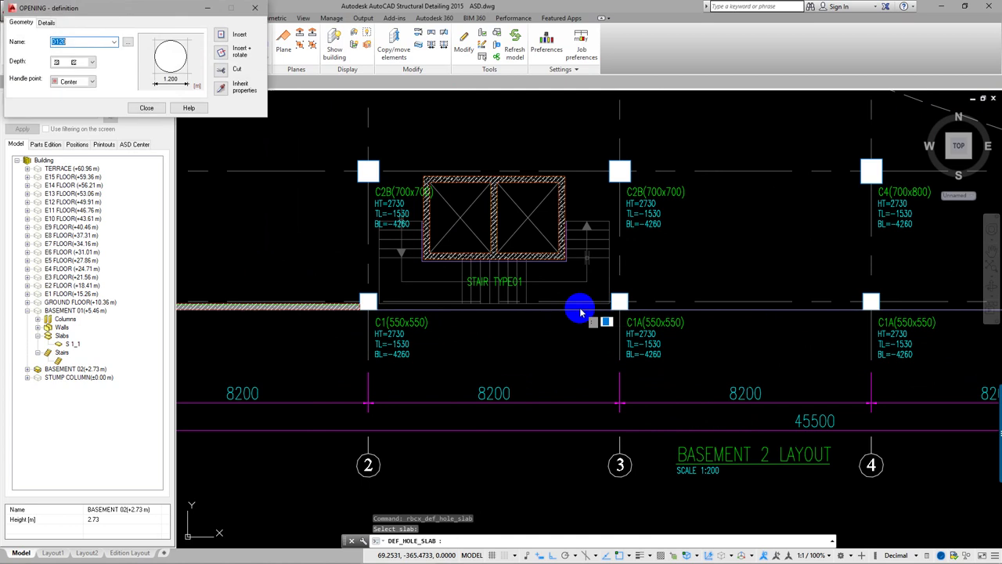
# Step: Choose the outline option and pick the first three corners of the opening around the stair area
pyautogui.click(223, 70)
pyautogui.scroll(3, 343, 195)
pyautogui.scroll(3, 488, 255)
pyautogui.scroll(2, 416, 303)
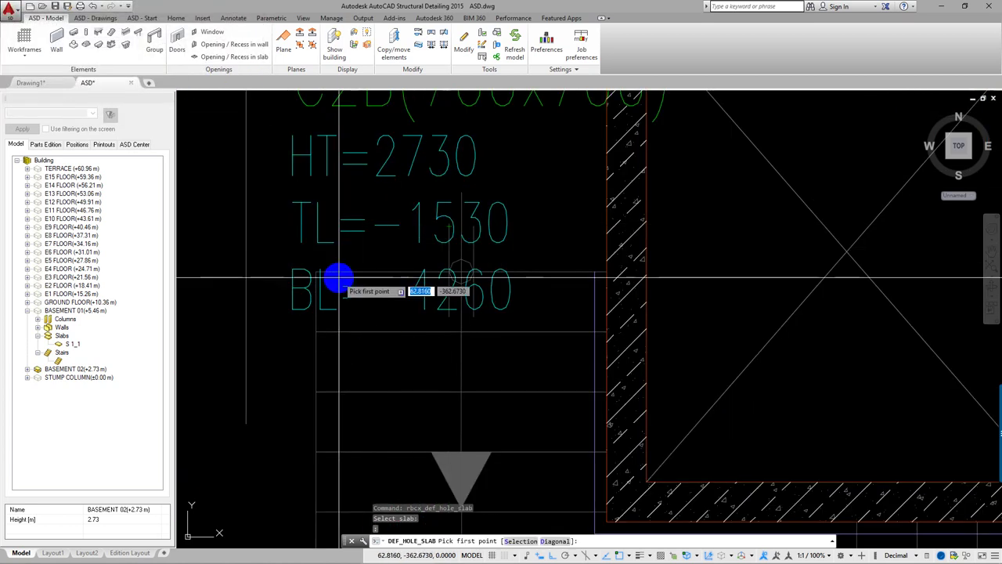
pyautogui.scroll(2, 338, 277)
pyautogui.click(298, 275)
pyautogui.scroll(-1, 465, 291)
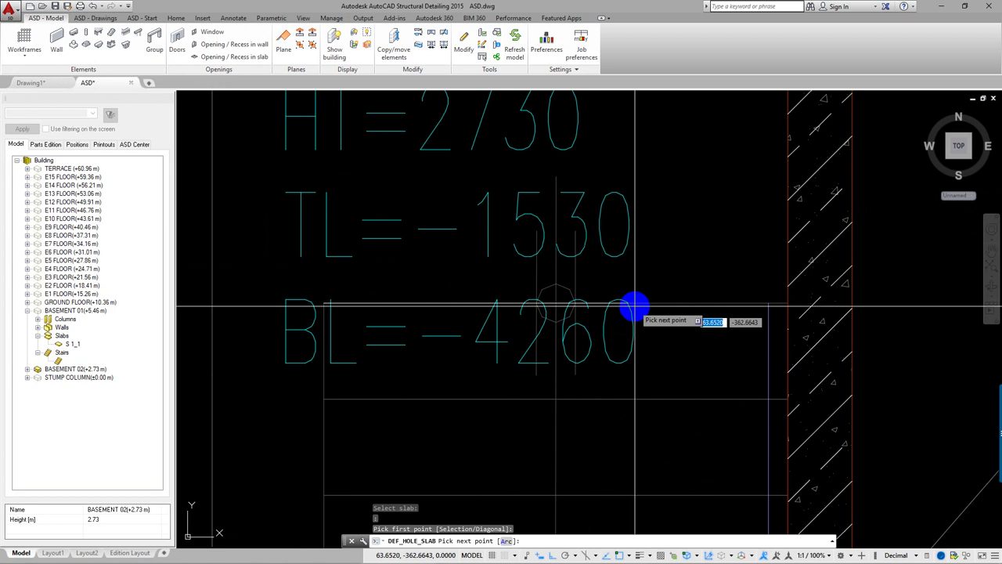
pyautogui.scroll(-2, 784, 303)
pyautogui.scroll(1, 749, 297)
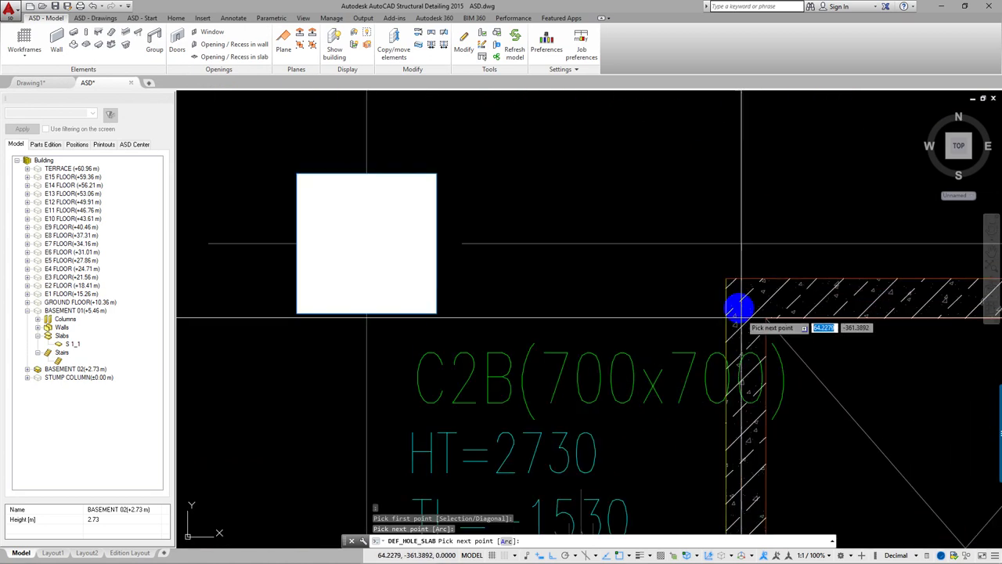
pyautogui.click(719, 292)
pyautogui.scroll(-3, 719, 292)
pyautogui.scroll(1, 682, 306)
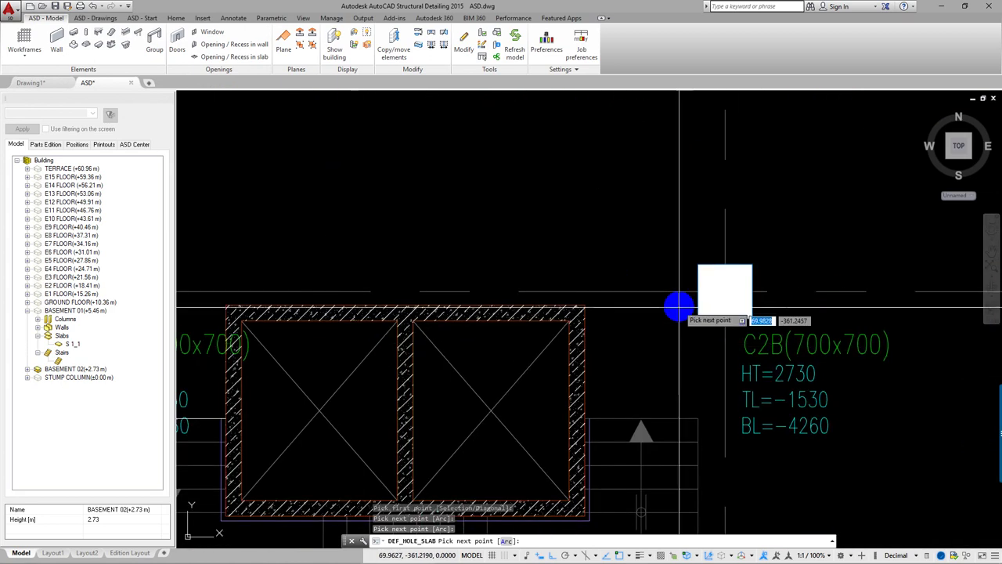
pyautogui.scroll(3, 410, 306)
pyautogui.click(436, 302)
# Step: Pick the final corner at the left column to close the outline and dismiss the OPENING dialog
pyautogui.scroll(-3, 449, 293)
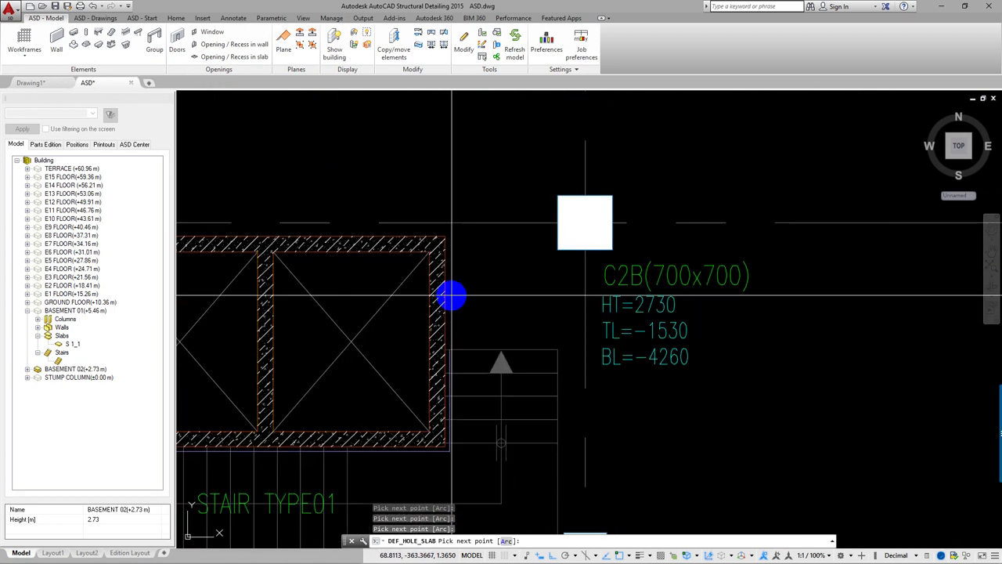
pyautogui.scroll(3, 445, 347)
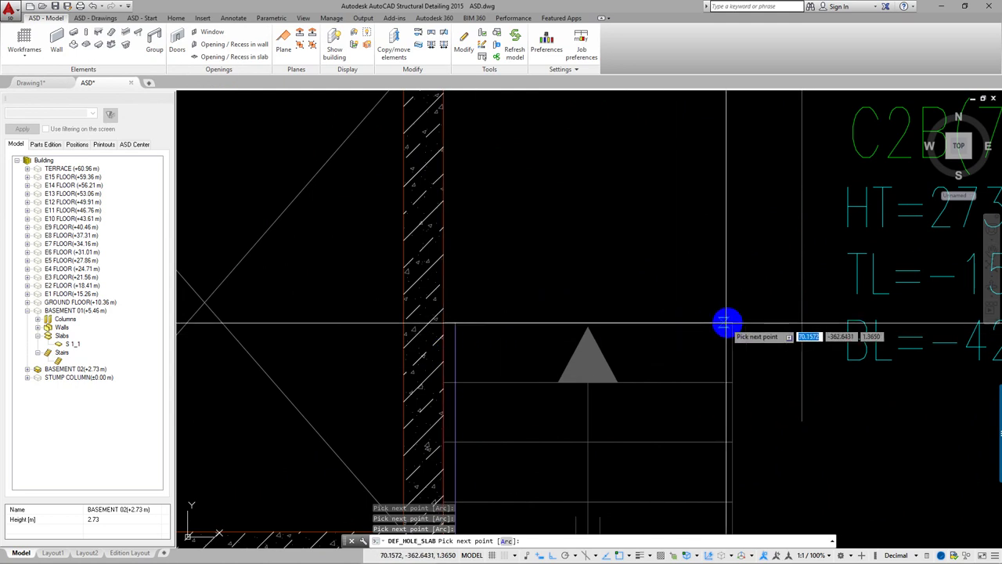
pyautogui.scroll(-3, 723, 360)
pyautogui.scroll(4, 720, 409)
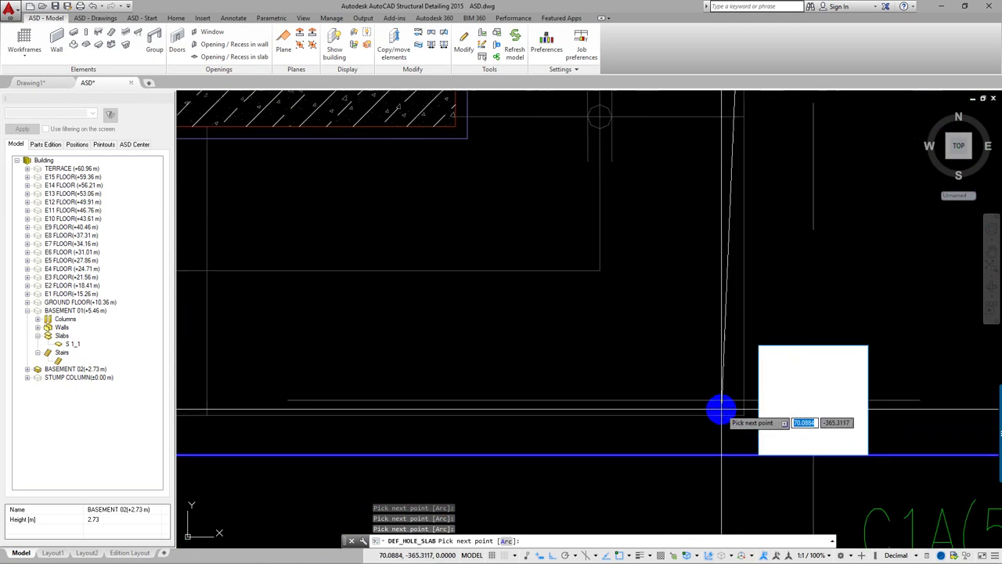
pyautogui.scroll(-4, 387, 425)
pyautogui.moveTo(387, 425); pyautogui.dragTo(414, 385, button='middle')
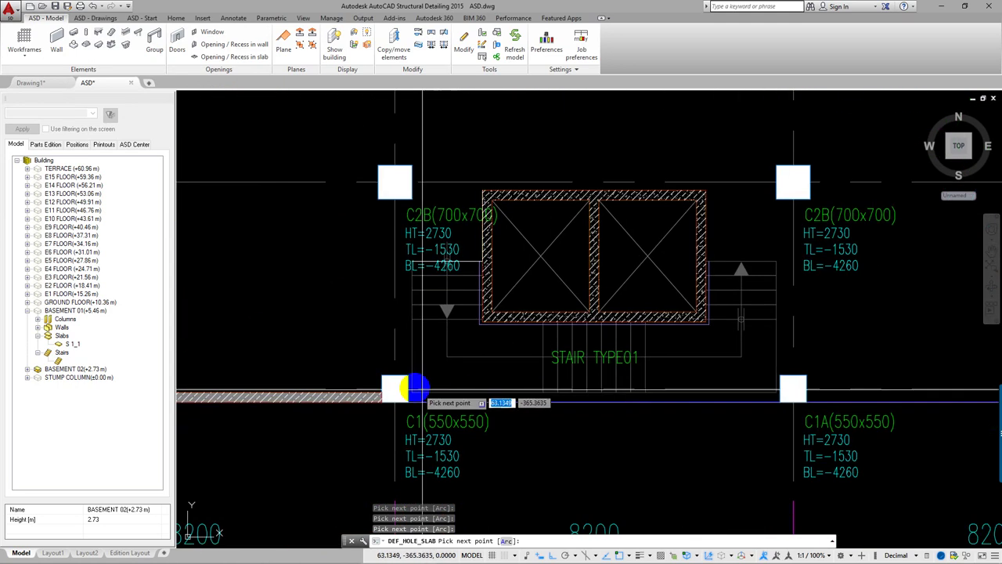
pyautogui.scroll(2, 392, 410)
pyautogui.scroll(-4, 410, 402)
pyautogui.scroll(-3, 416, 376)
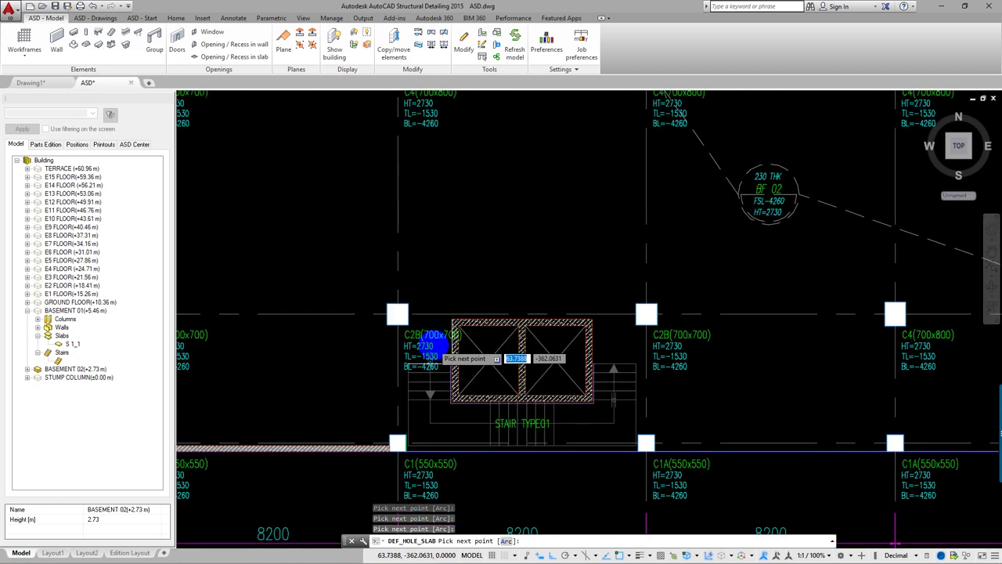
pyautogui.scroll(3, 407, 360)
pyautogui.scroll(4, 380, 381)
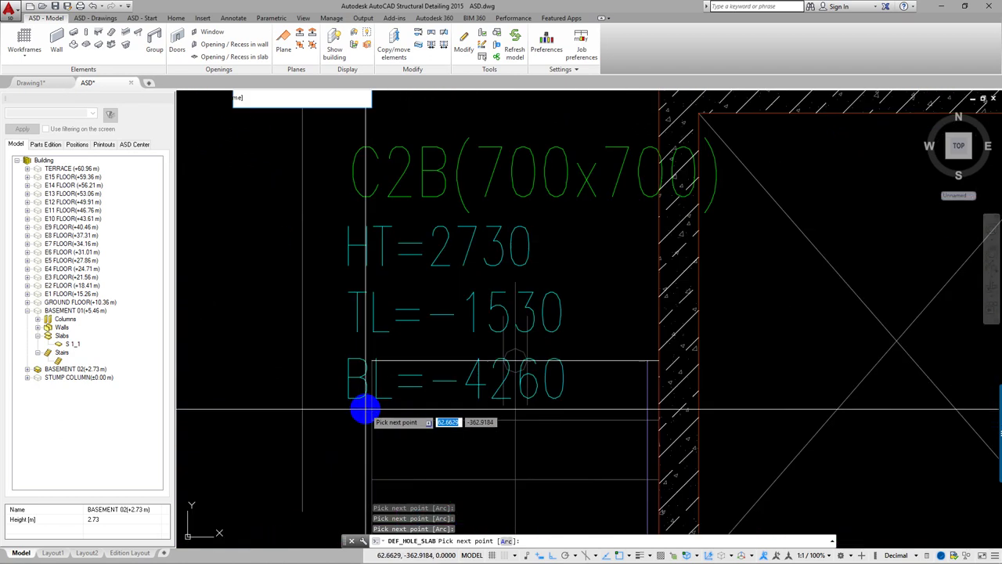
pyautogui.click(369, 359)
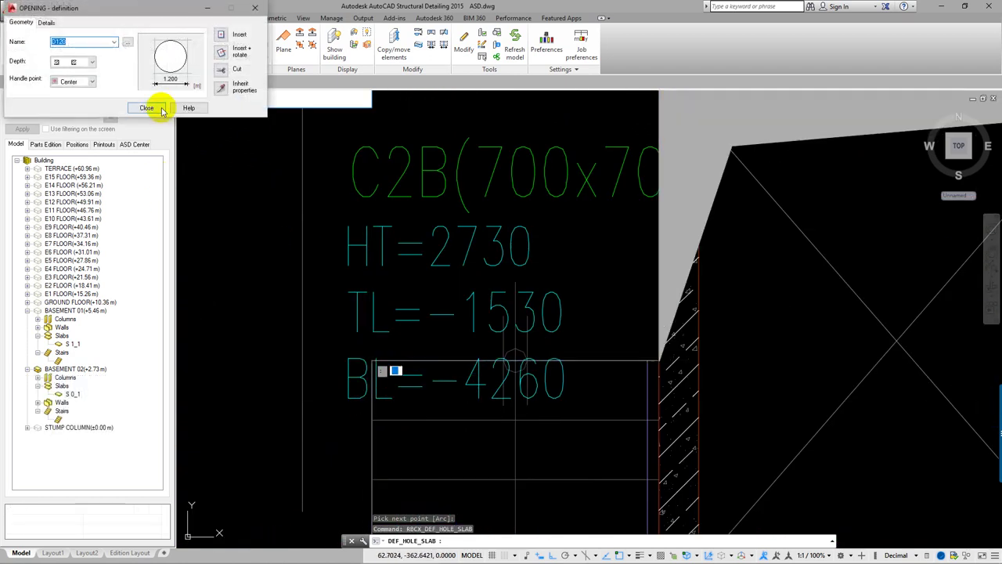
pyautogui.click(149, 108)
pyautogui.scroll(-2, 481, 313)
# Step: Cancel an accidental selection box and zoom out over the plan
pyautogui.scroll(-3, 481, 313)
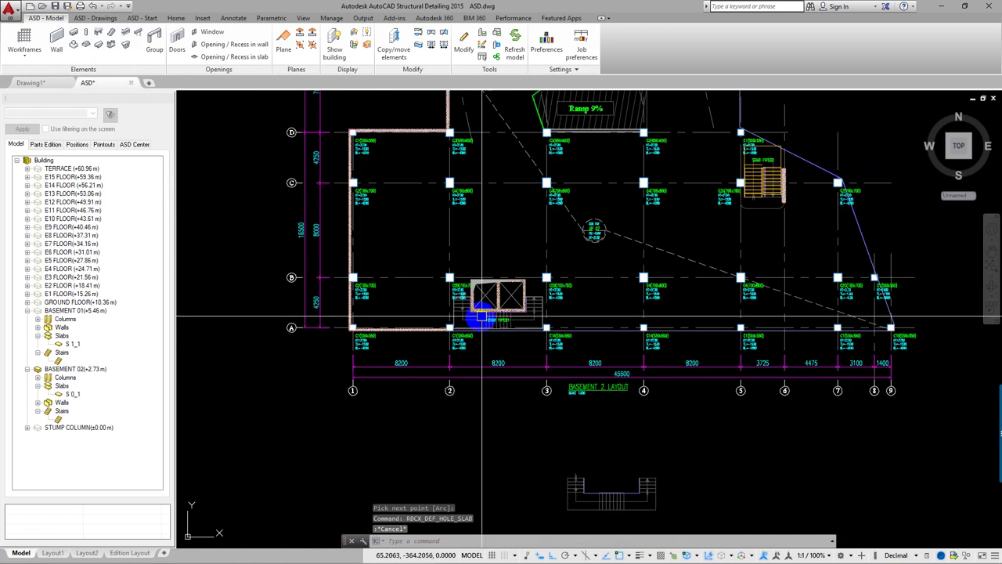
pyautogui.scroll(6, 481, 317)
pyautogui.click(530, 331)
pyautogui.press('Escape')
pyautogui.scroll(-4, 519, 321)
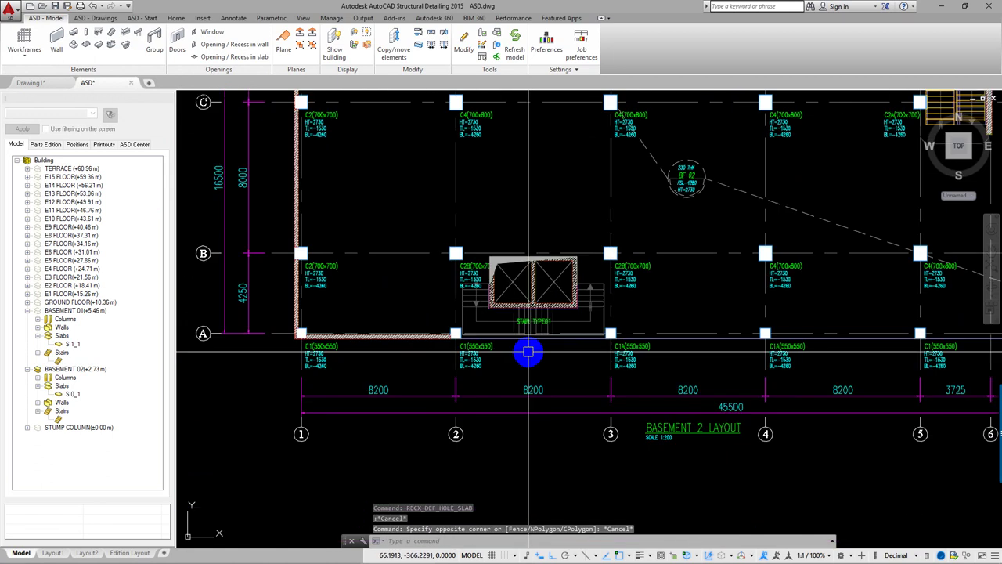
pyautogui.scroll(-3, 533, 329)
pyautogui.scroll(-2, 649, 405)
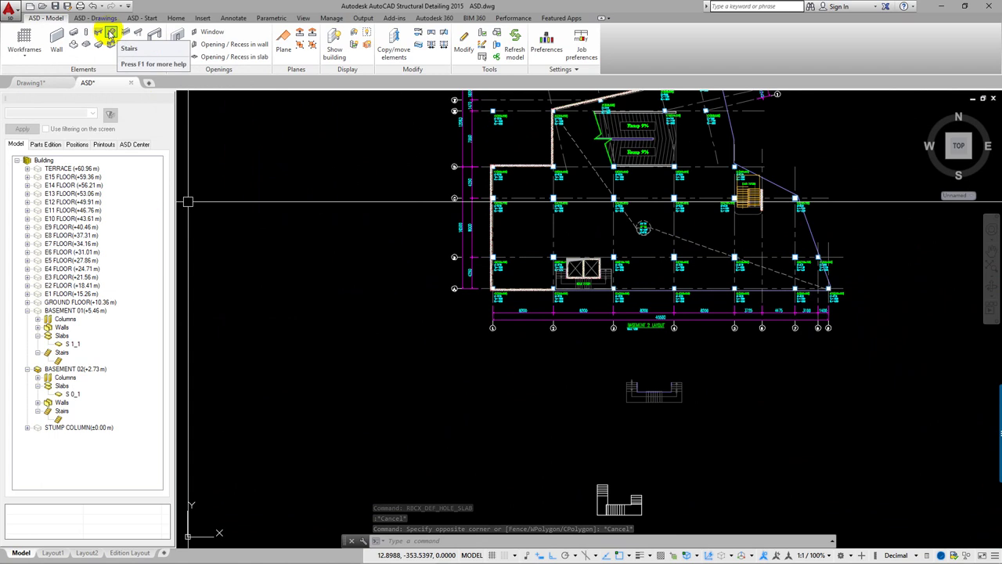
# Step: Trial-insert STAIR TYPE01 with rotation beside the lift core, cancel, and reopen the stairs dialog
pyautogui.click(111, 34)
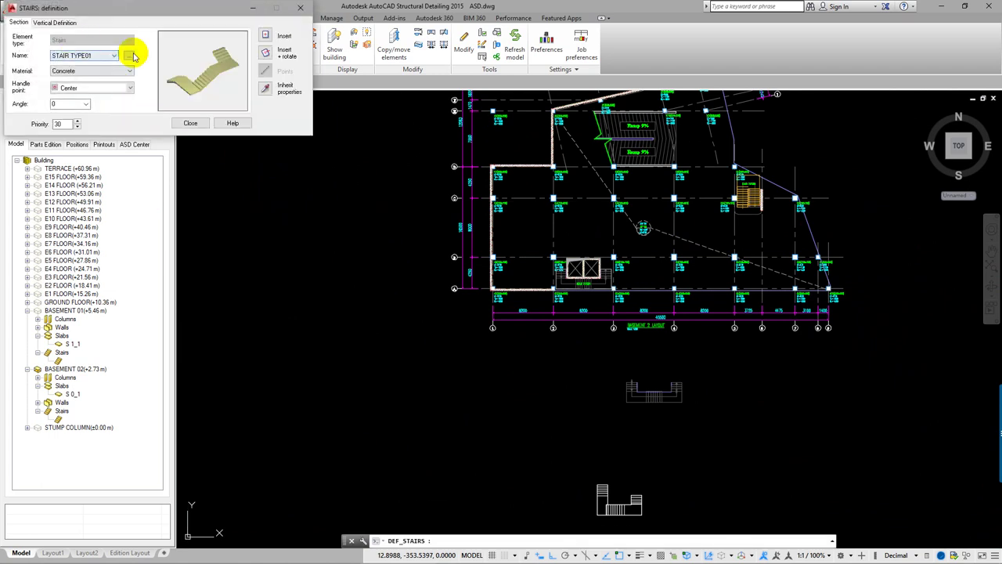
pyautogui.click(265, 53)
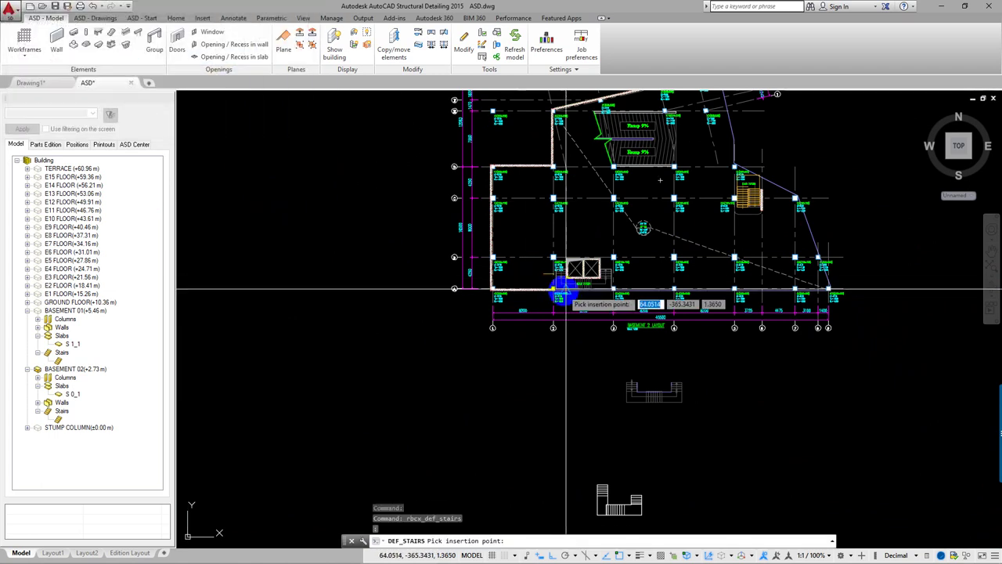
pyautogui.scroll(4, 566, 290)
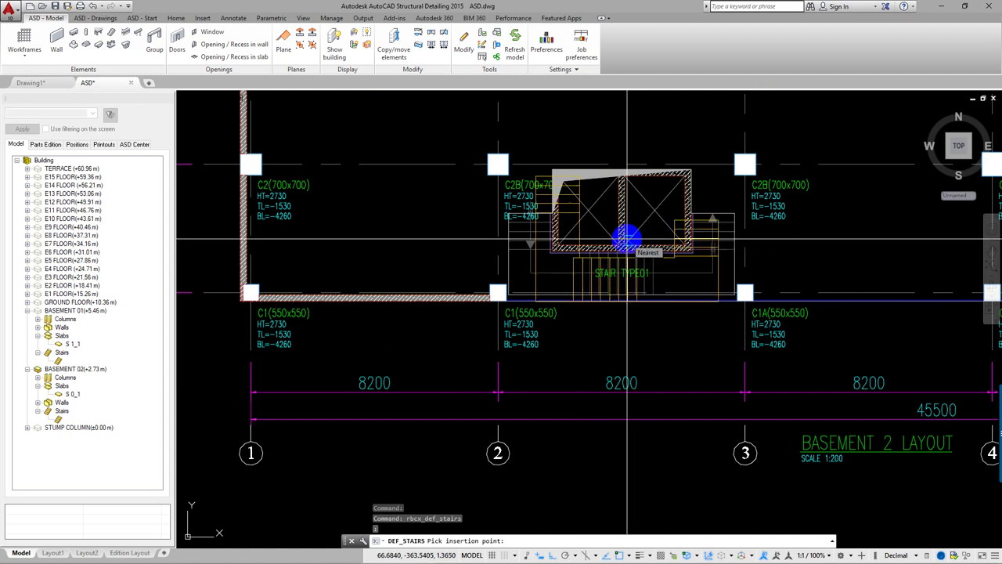
pyautogui.click(626, 235)
pyautogui.scroll(-3, 619, 246)
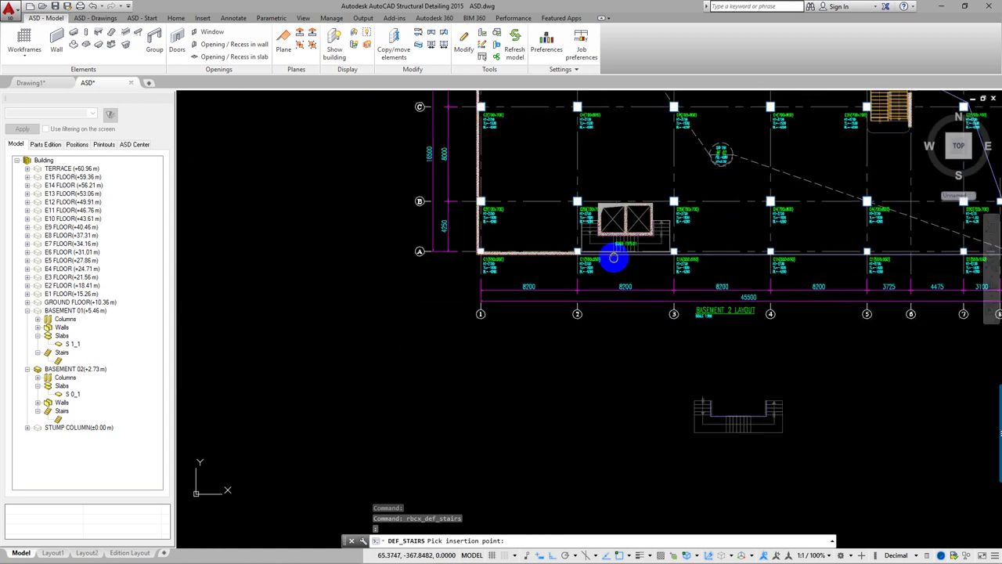
pyautogui.scroll(-1, 607, 290)
pyautogui.press('Escape')
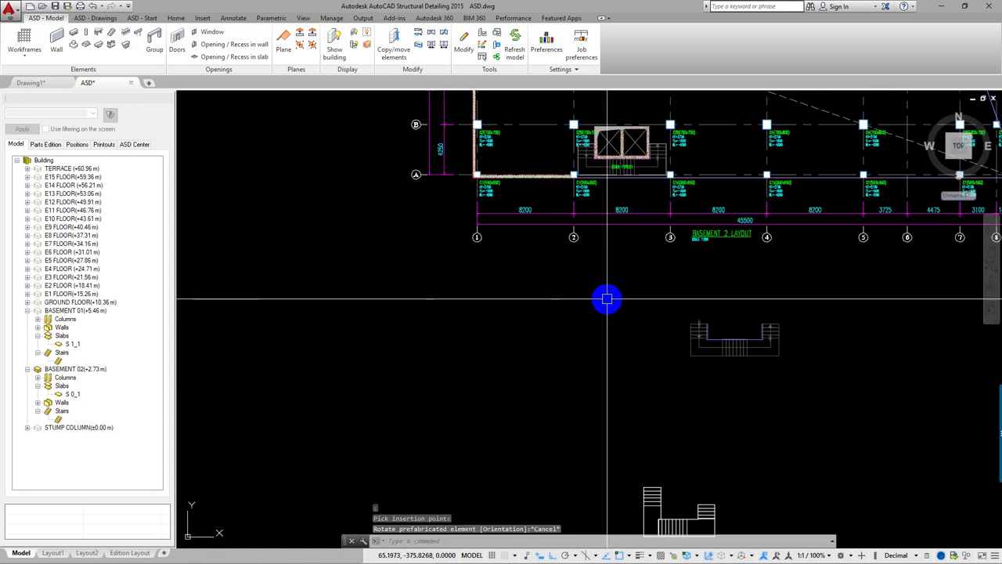
pyautogui.press('Return')
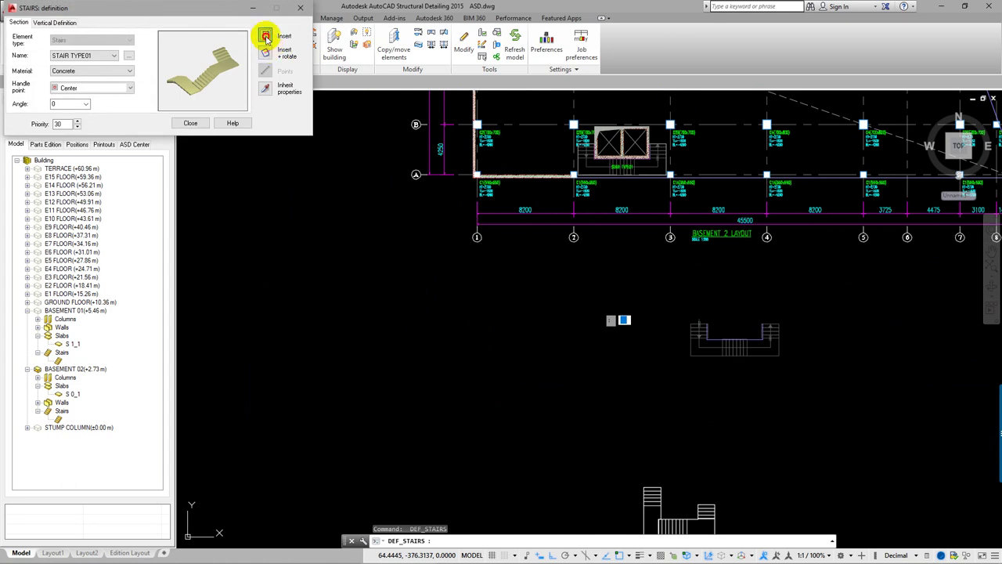
# Step: Insert STAIR TYPE01 below the plan and erase the extra stair copy
pyautogui.click(265, 36)
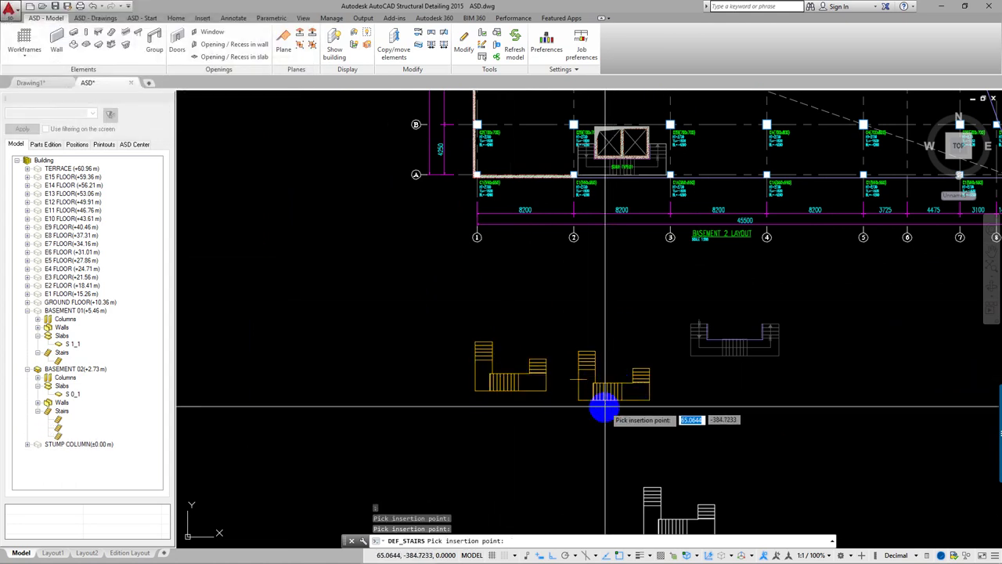
pyautogui.press('Escape')
pyautogui.click(578, 402)
pyautogui.write('e')
pyautogui.press('Return')
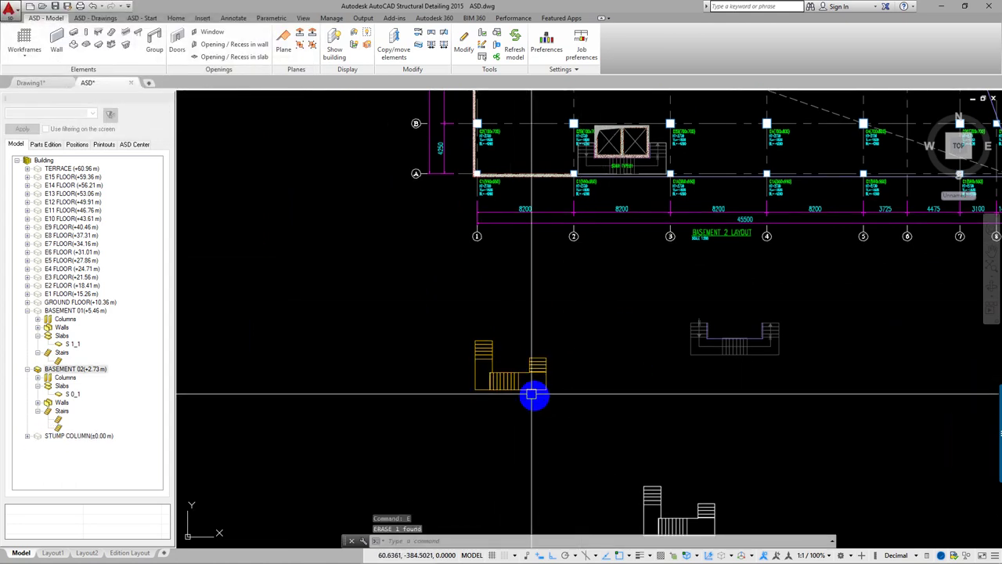
# Step: Move the stair from its base point onto the white reference stair outline
pyautogui.scroll(2, 519, 383)
pyautogui.moveTo(526, 397); pyautogui.dragTo(513, 399, button='middle')
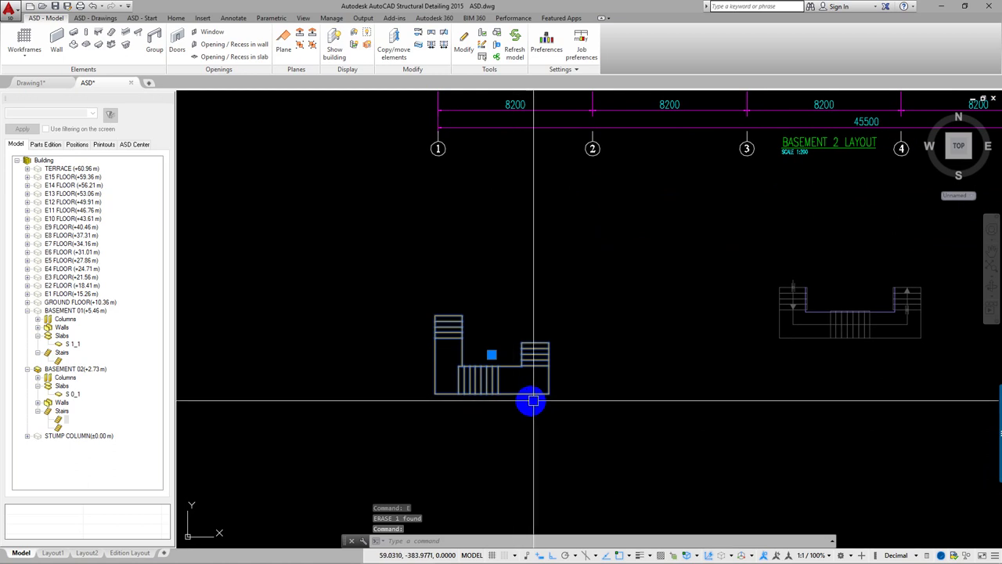
pyautogui.moveTo(583, 404); pyautogui.dragTo(580, 401, button='middle')
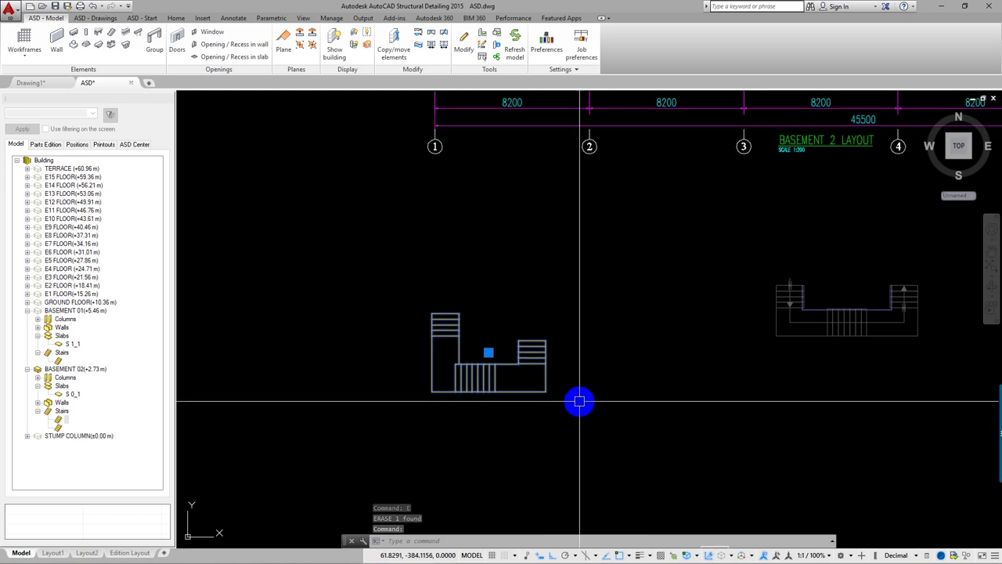
pyautogui.write('m')
pyautogui.press('Return')
pyautogui.scroll(4, 569, 358)
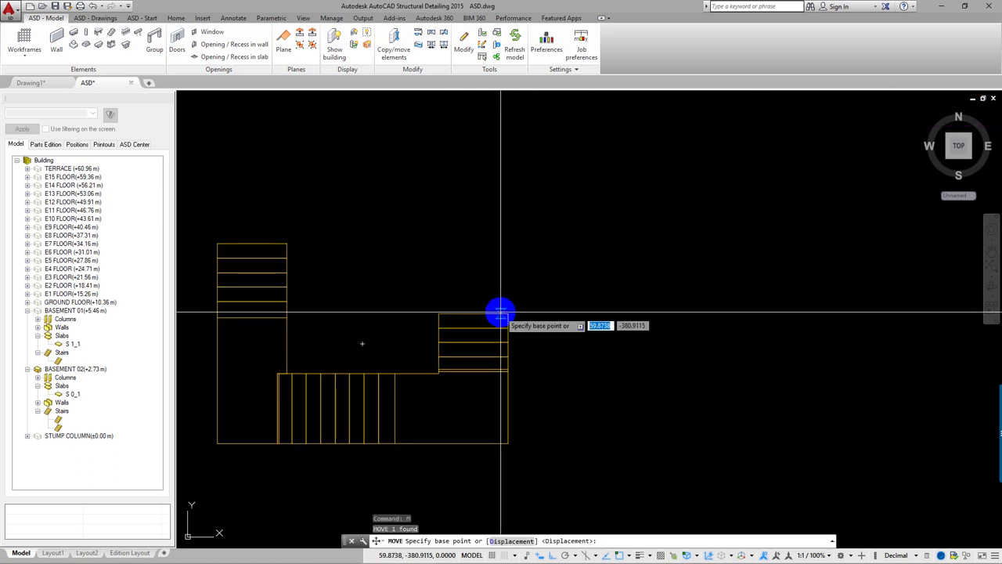
pyautogui.click(508, 313)
pyautogui.scroll(-4, 352, 353)
pyautogui.scroll(5, 528, 311)
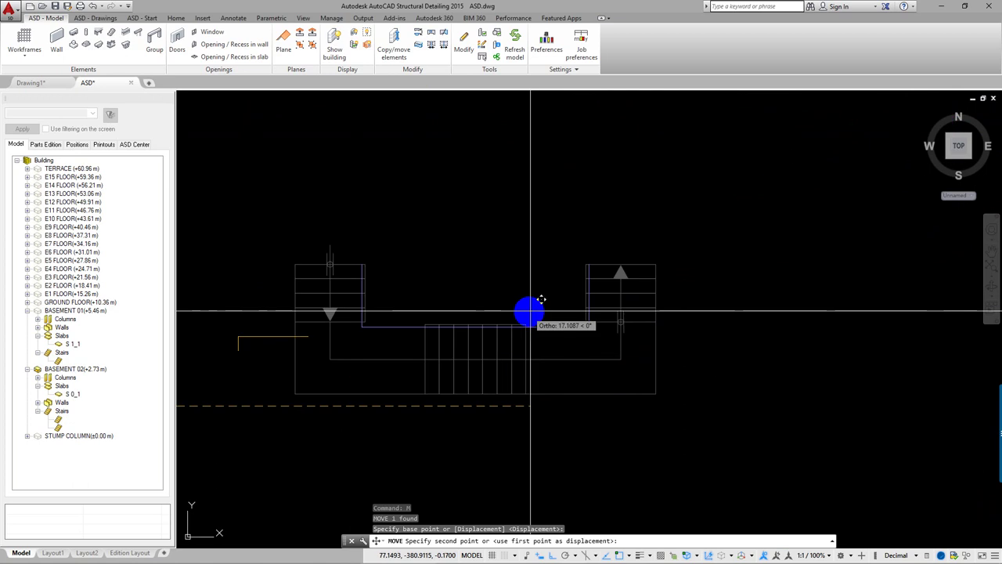
pyautogui.click(653, 264)
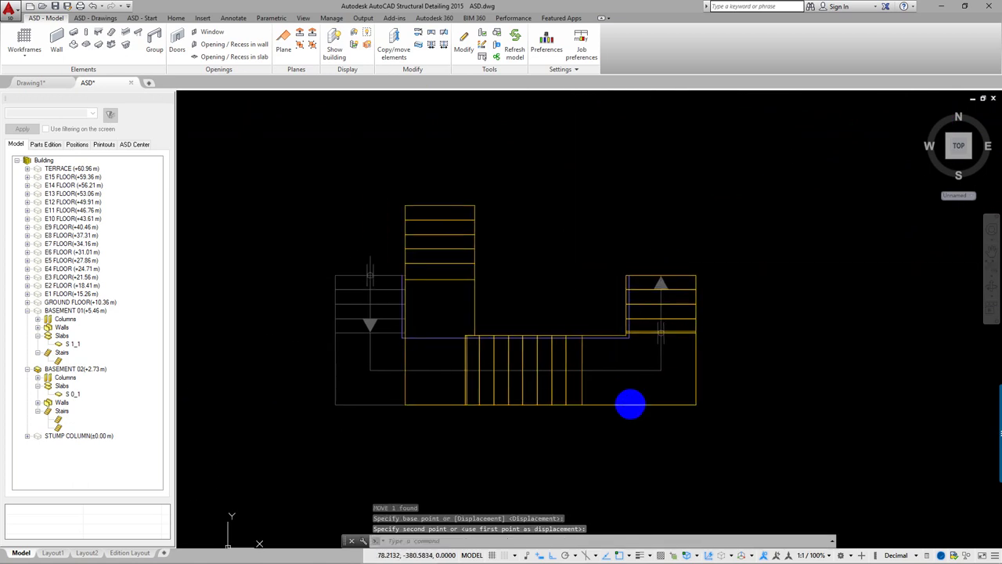
# Step: Reselect the moved stair and erase it with E
pyautogui.click(405, 343)
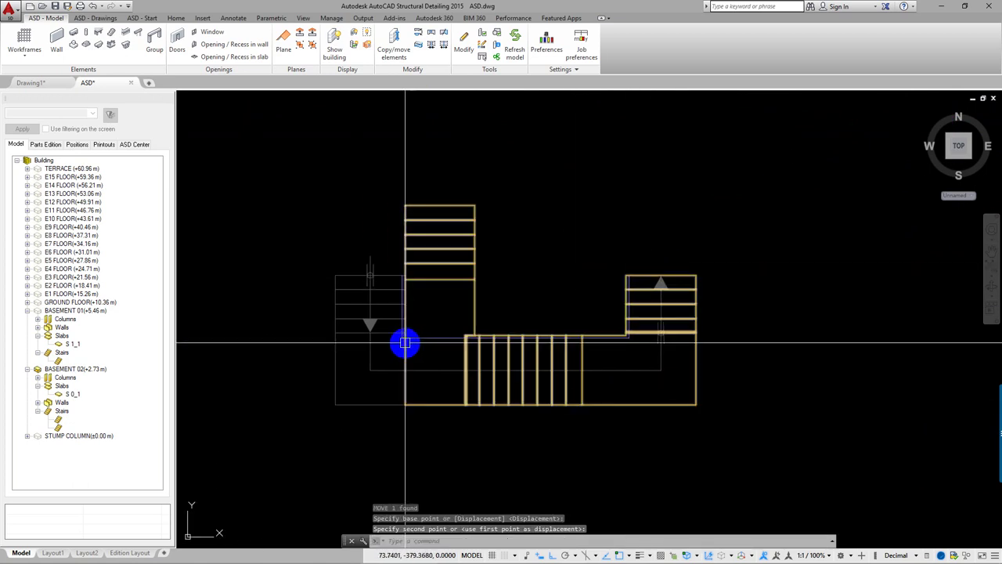
pyautogui.moveTo(385, 369)
pyautogui.mouseDown(button='middle')
pyautogui.moveTo(398, 396)
pyautogui.moveTo(421, 401)
pyautogui.mouseUp(button='middle')
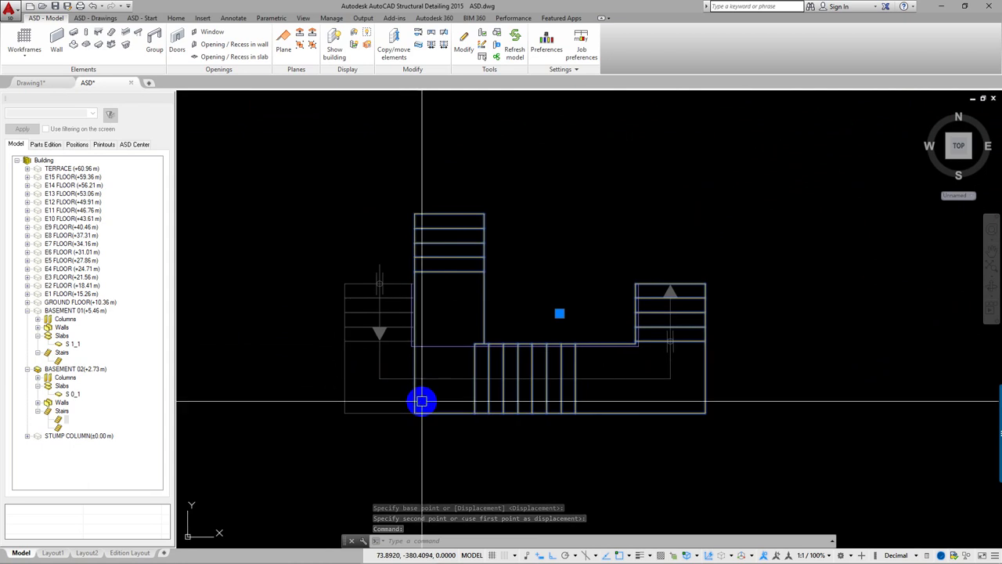
pyautogui.moveTo(447, 378); pyautogui.dragTo(526, 378, button='middle')
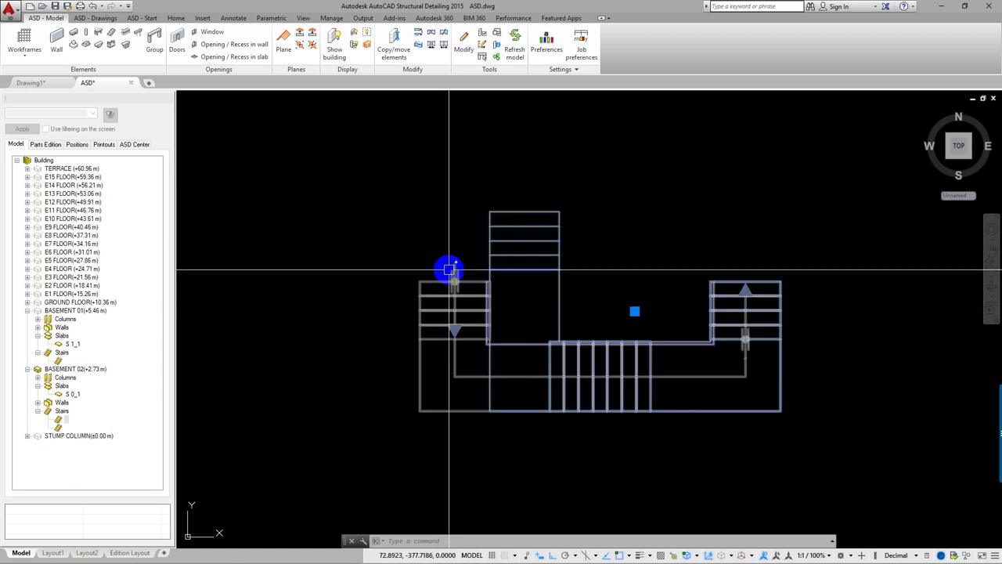
pyautogui.press('Escape')
pyautogui.press('Escape')
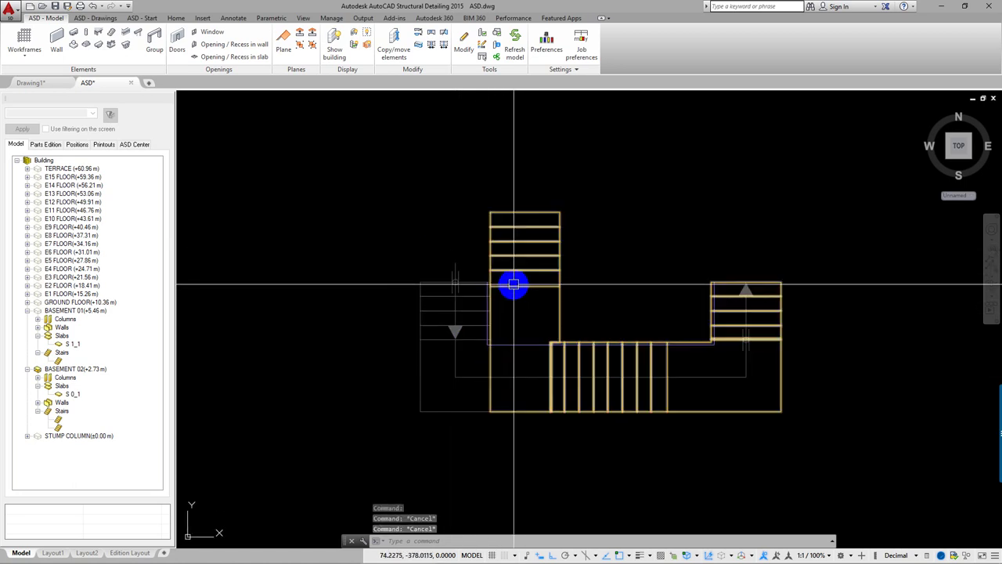
pyautogui.click(514, 284)
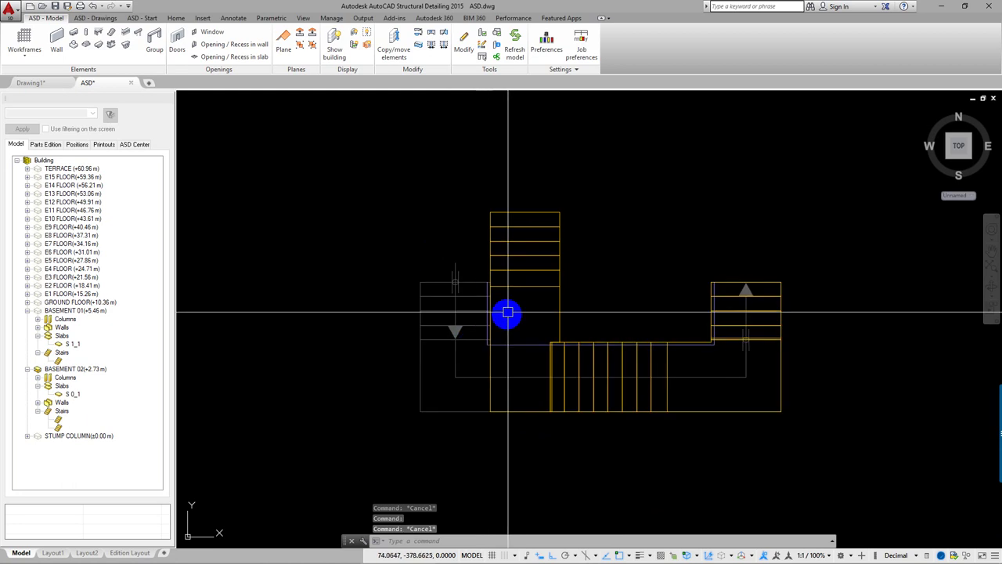
pyautogui.scroll(-2, 514, 289)
pyautogui.write('e')
pyautogui.press('Return')
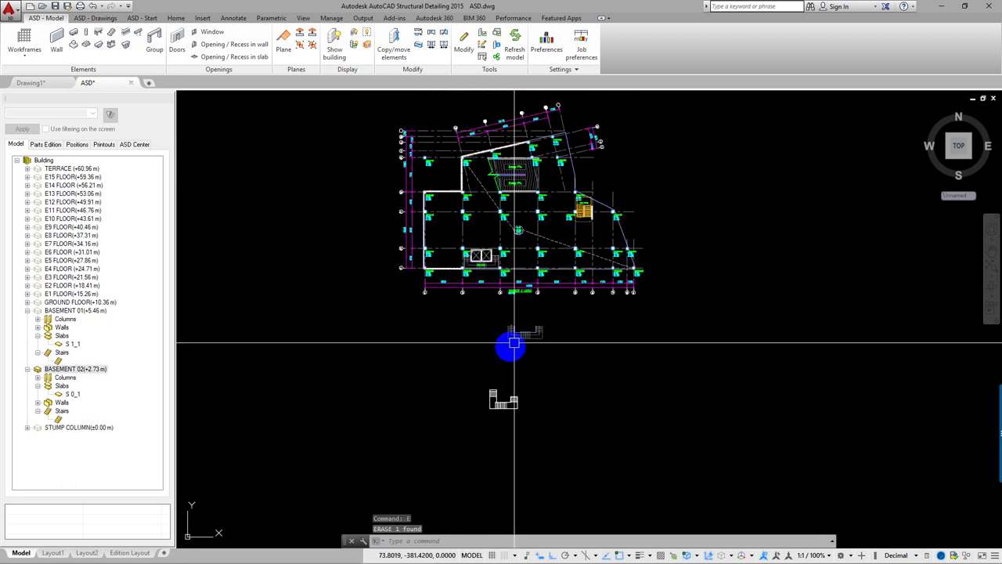
# Step: Undo the erase and earlier changes, including DEF_STAIRS_GROUP and the WSCURRENT workspace switches
pyautogui.hotkey('ctrl', 'z')
pyautogui.hotkey('ctrl', 'z')
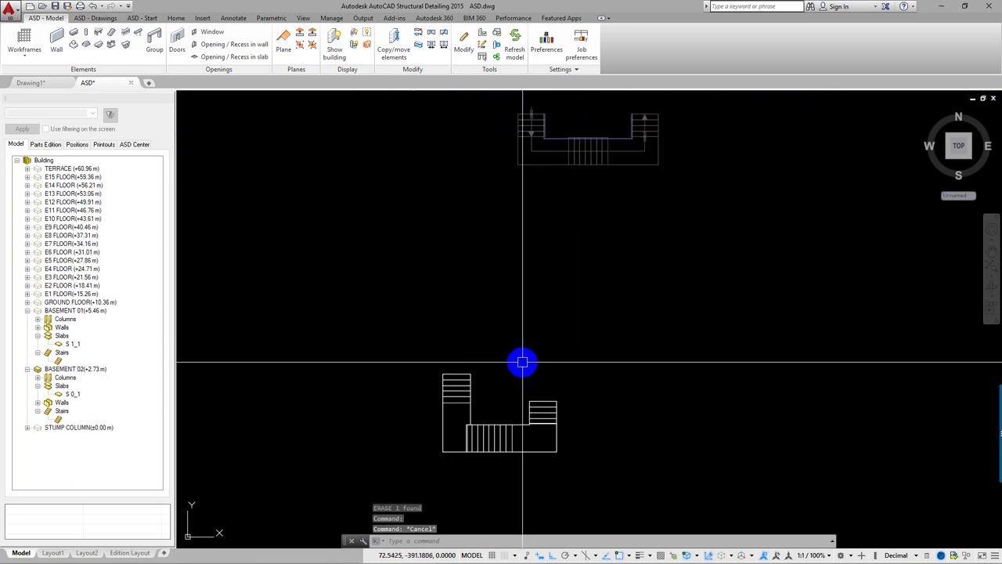
pyautogui.hotkey('ctrl', 'z')
pyautogui.hotkey('ctrl', 'z')
pyautogui.hotkey('ctrl', 'z')
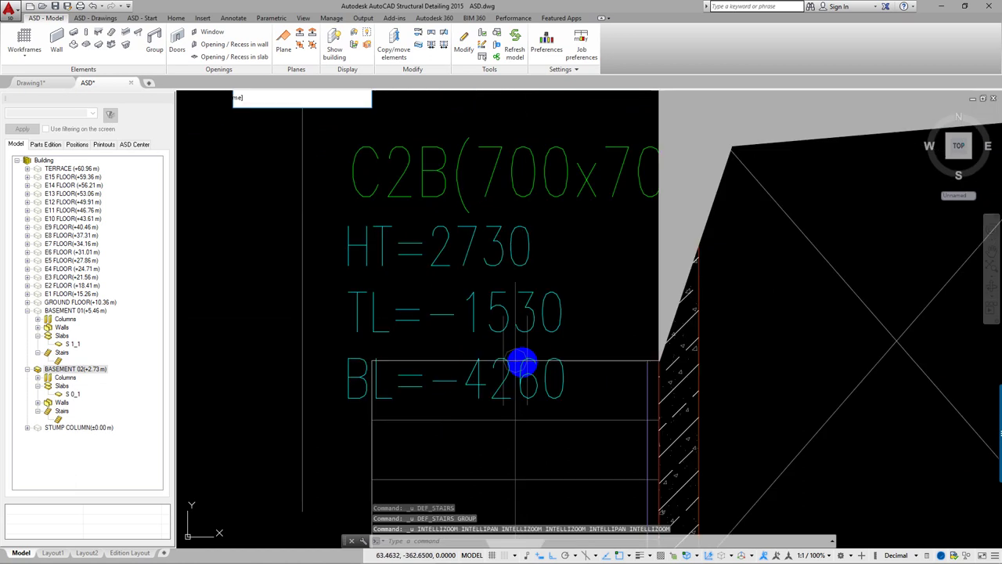
pyautogui.hotkey('ctrl', 'z')
pyautogui.hotkey('ctrl', 'z')
pyautogui.hotkey('ctrl', 'z')
pyautogui.hotkey('ctrl', 'z')
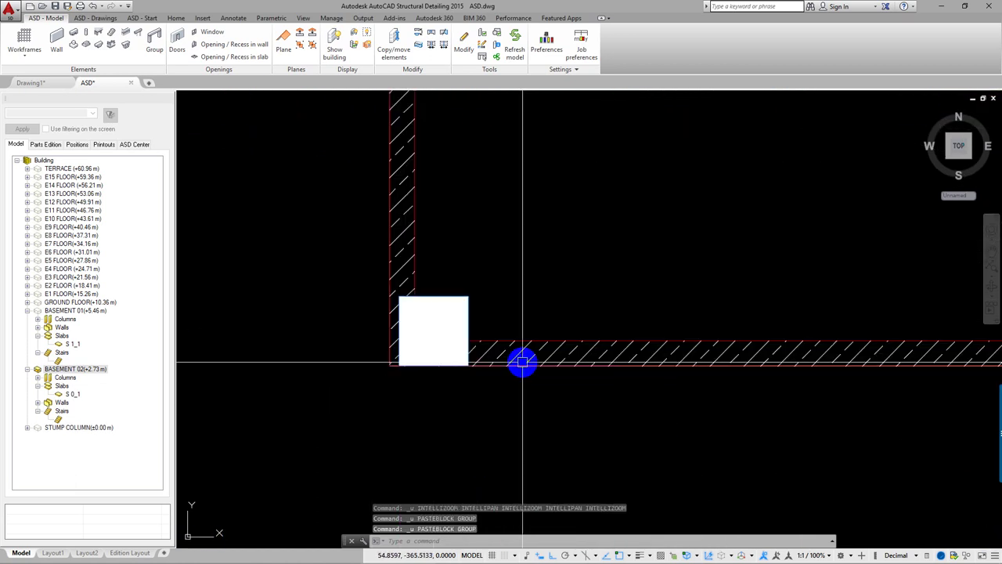
pyautogui.hotkey('ctrl', 'z')
pyautogui.hotkey('ctrl', 'z')
pyautogui.hotkey('ctrl', 'z')
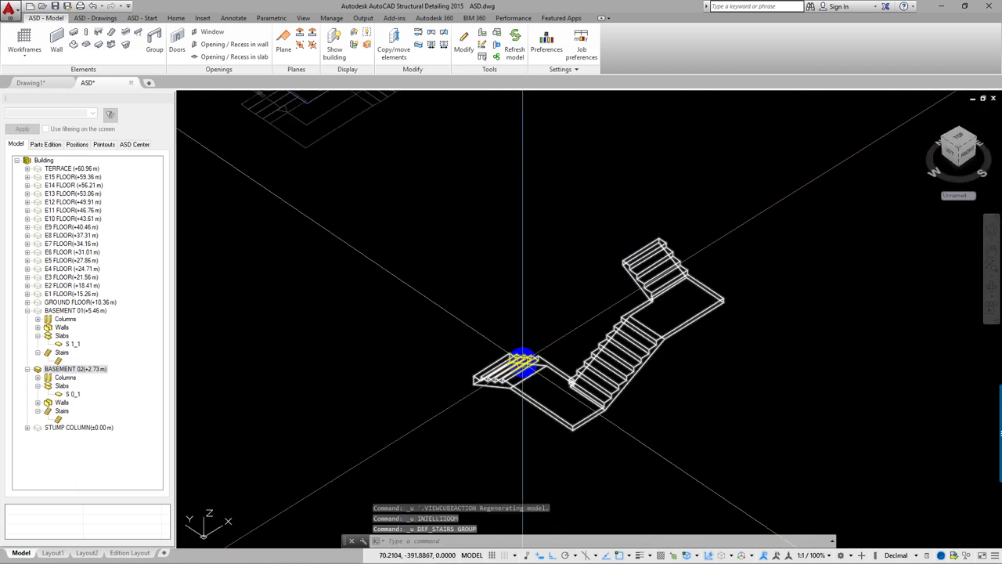
pyautogui.hotkey('ctrl', 'z')
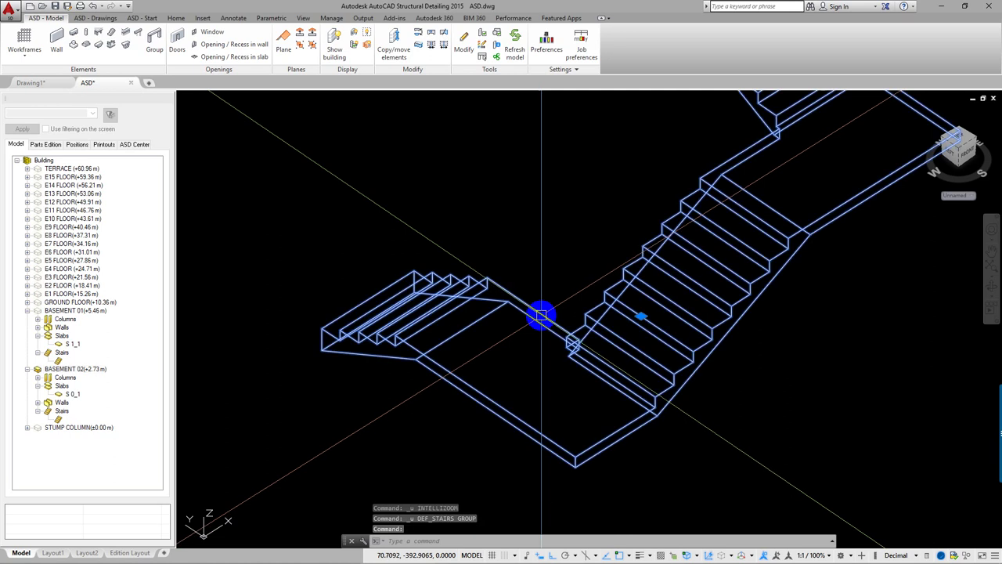
pyautogui.press('Escape')
pyautogui.hotkey('ctrl', 'z')
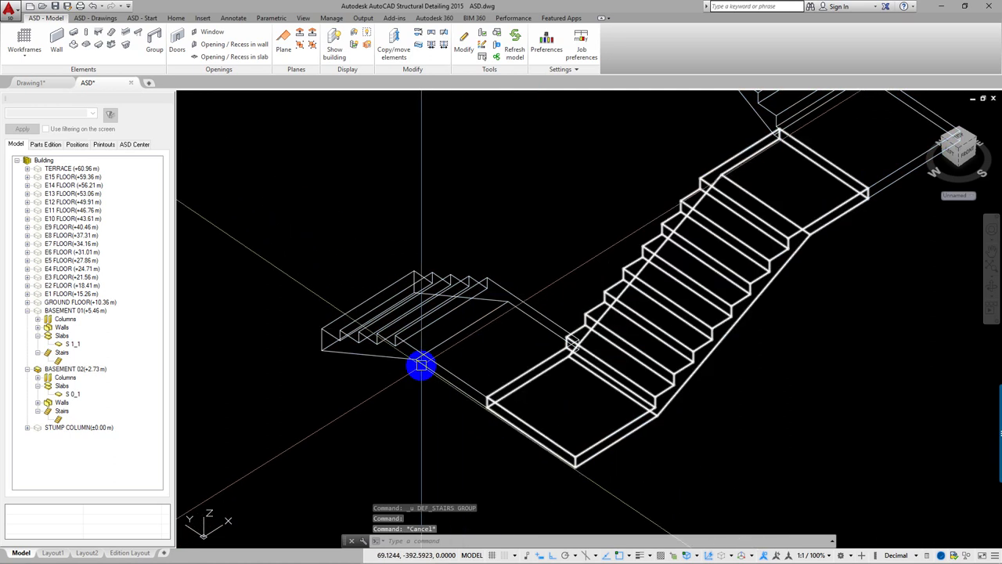
pyautogui.hotkey('ctrl', 'z')
pyautogui.hotkey('ctrl', 'z')
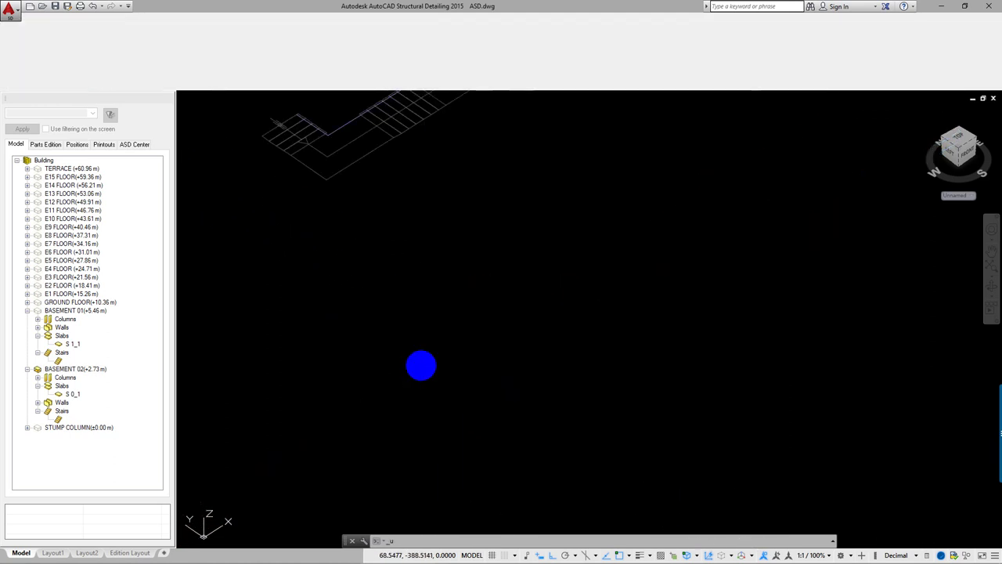
# Step: Move the short lower flight from its corner toward the main staircase landing
pyautogui.scroll(-3, 470, 321)
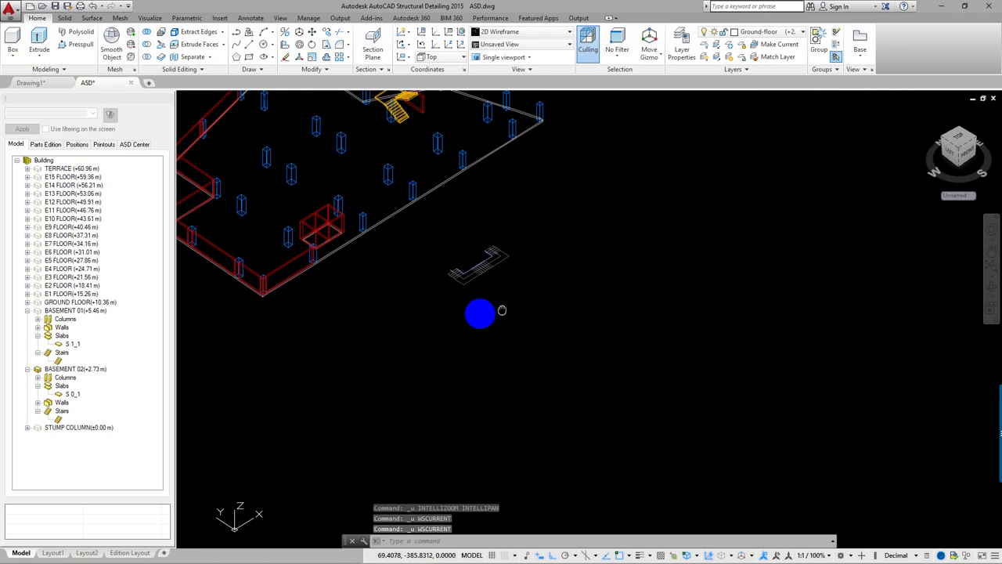
pyautogui.scroll(-3, 508, 317)
pyautogui.scroll(2, 544, 296)
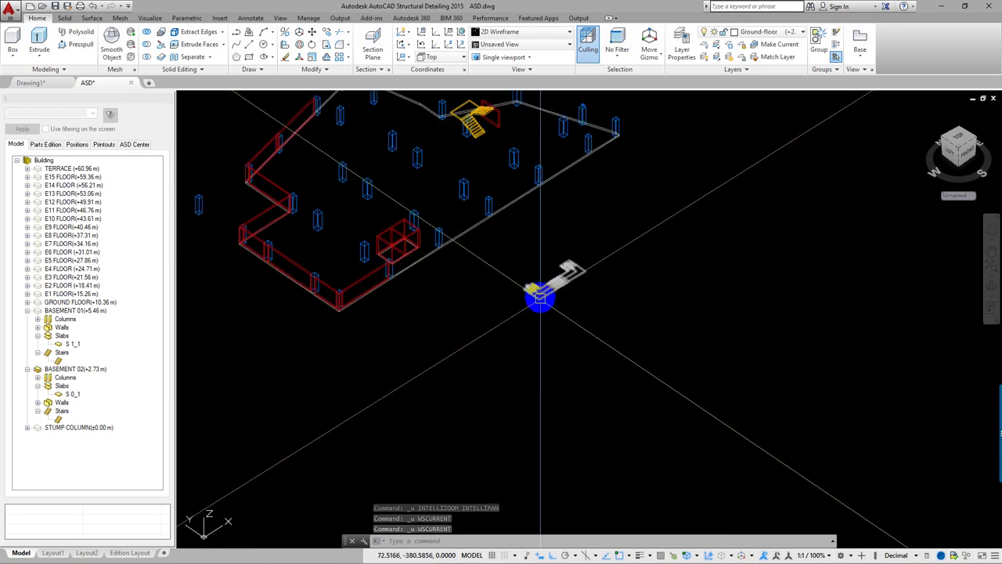
pyautogui.press('Escape')
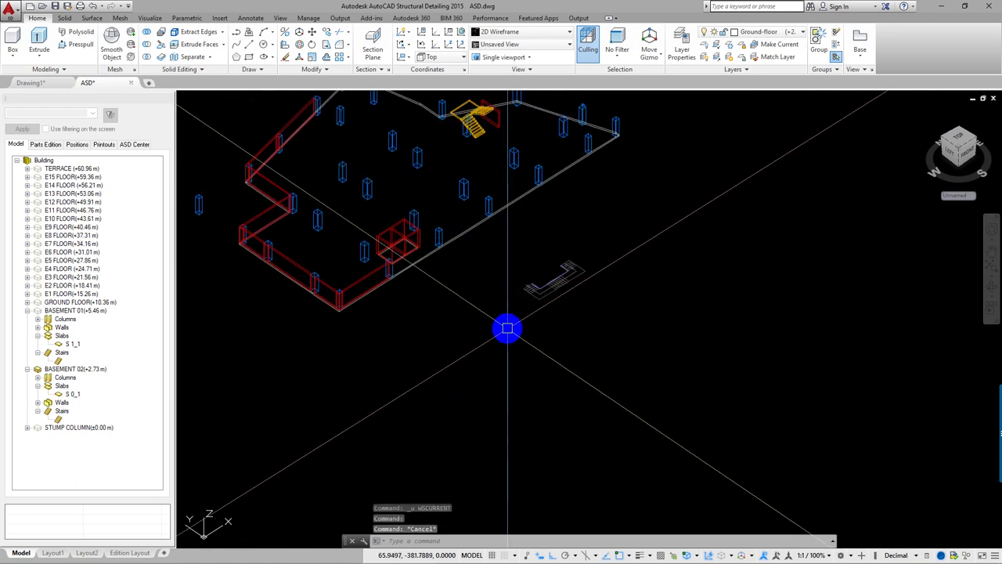
pyautogui.scroll(-5, 507, 328)
pyautogui.scroll(5, 510, 313)
pyautogui.moveTo(513, 298); pyautogui.dragTo(601, 367, button='middle')
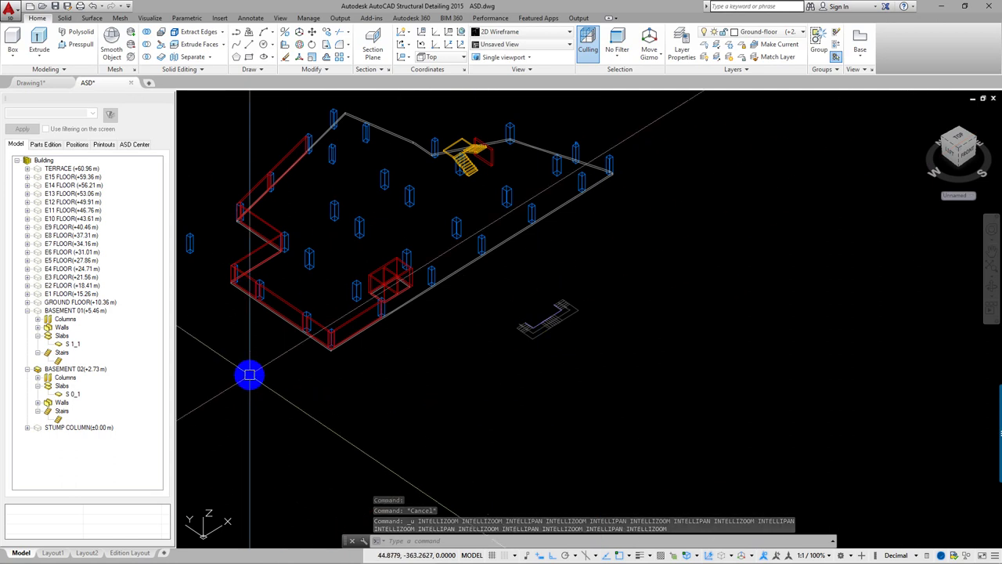
pyautogui.scroll(2, 499, 322)
pyautogui.scroll(2, 517, 341)
pyautogui.moveTo(544, 369); pyautogui.dragTo(569, 390, button='middle')
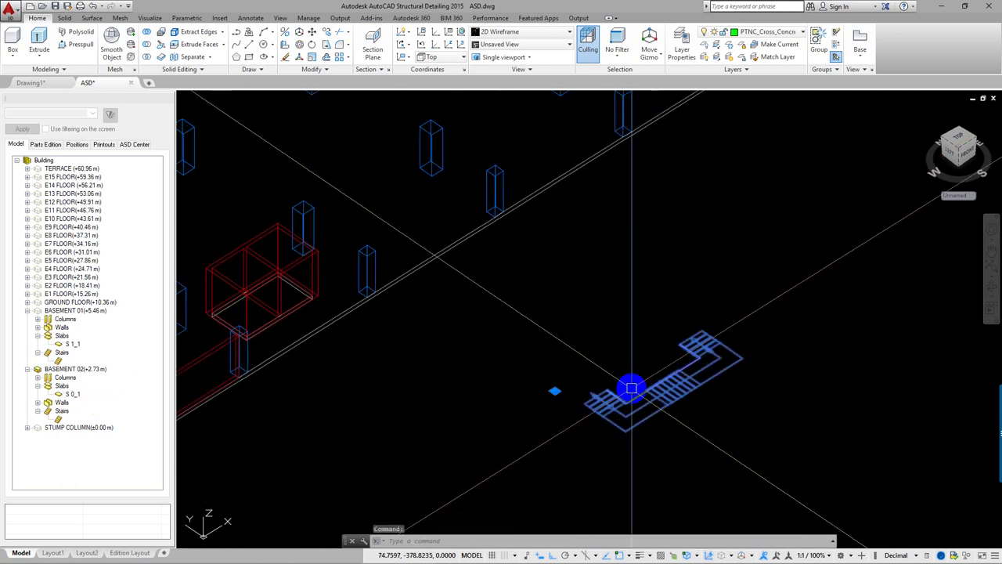
pyautogui.scroll(-3, 578, 379)
pyautogui.hotkey('ctrl', 'z')
pyautogui.hotkey('ctrl', 'z')
pyautogui.hotkey('ctrl', 'z')
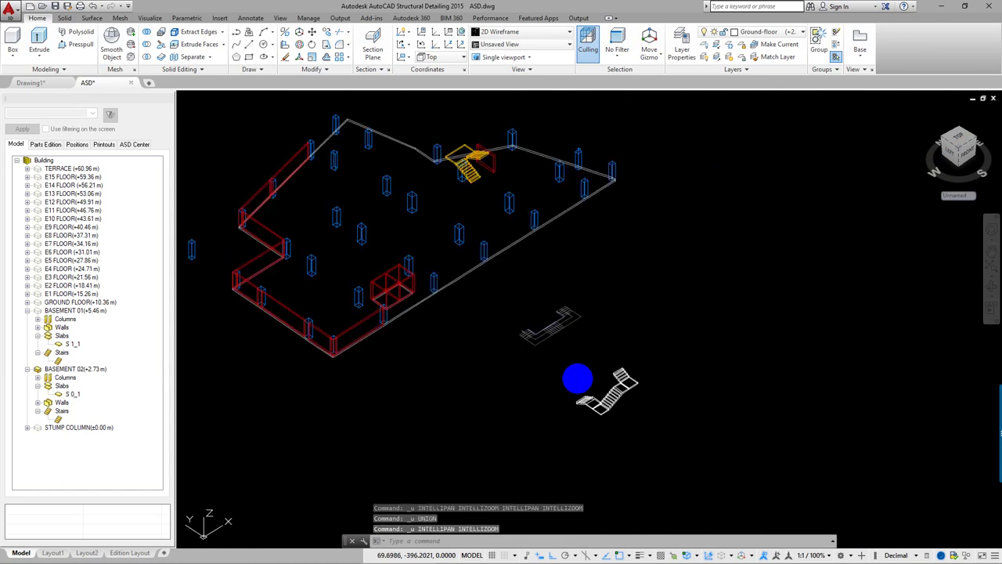
pyautogui.scroll(2, 593, 423)
pyautogui.scroll(2, 586, 399)
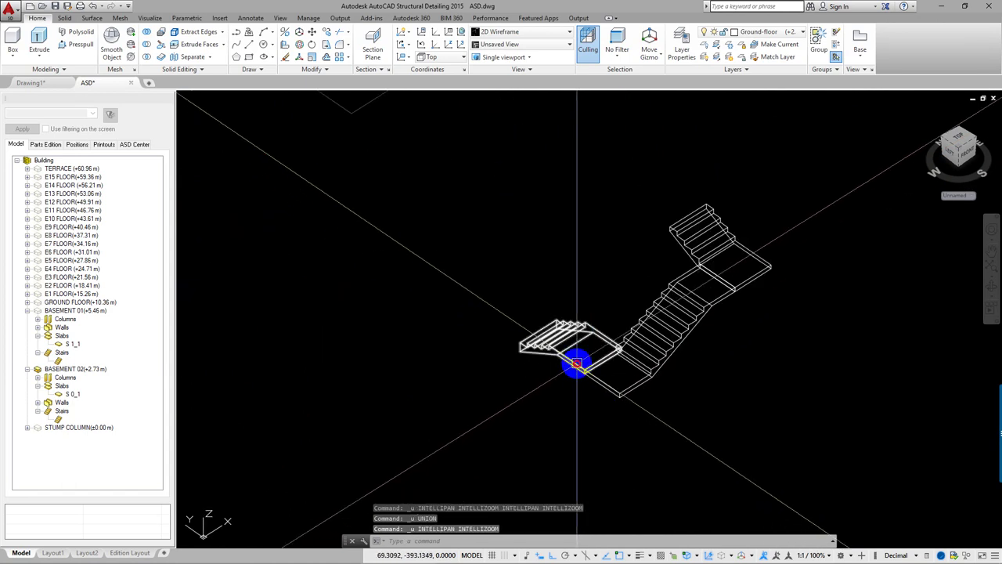
pyautogui.scroll(1, 571, 383)
pyautogui.scroll(2, 564, 402)
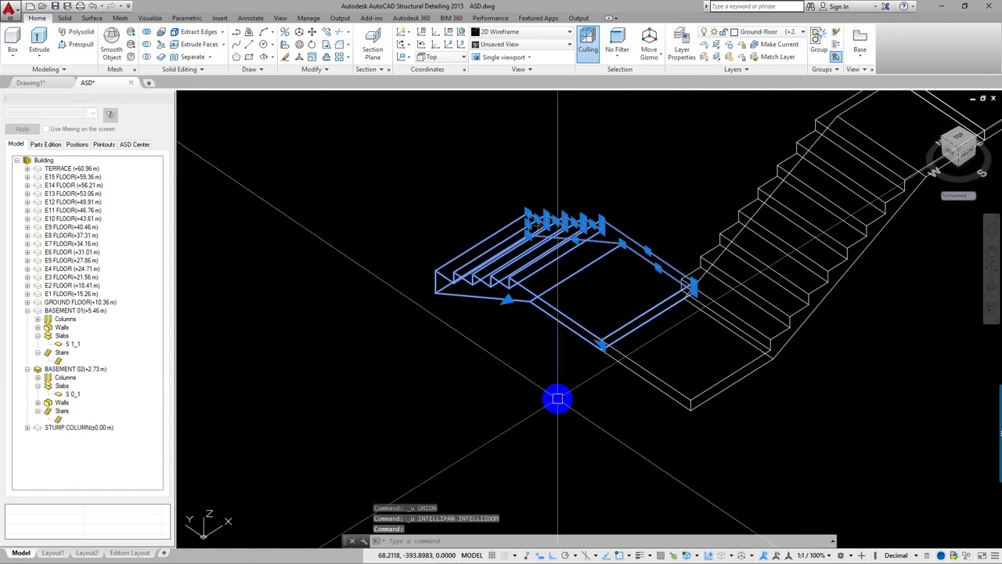
pyautogui.scroll(1, 540, 376)
pyautogui.write('m')
pyautogui.press('Return')
pyautogui.click(532, 379)
pyautogui.click(450, 429)
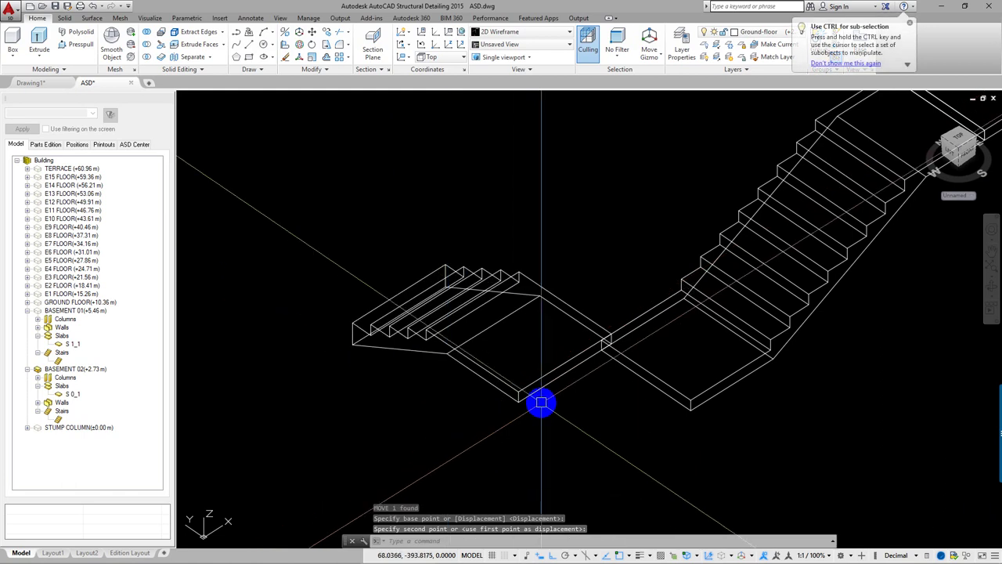
# Step: Start another move of the lower flight from its corner, then cancel it
pyautogui.scroll(2, 540, 380)
pyautogui.scroll(2, 577, 384)
pyautogui.scroll(2, 573, 346)
pyautogui.write('m')
pyautogui.press('Return')
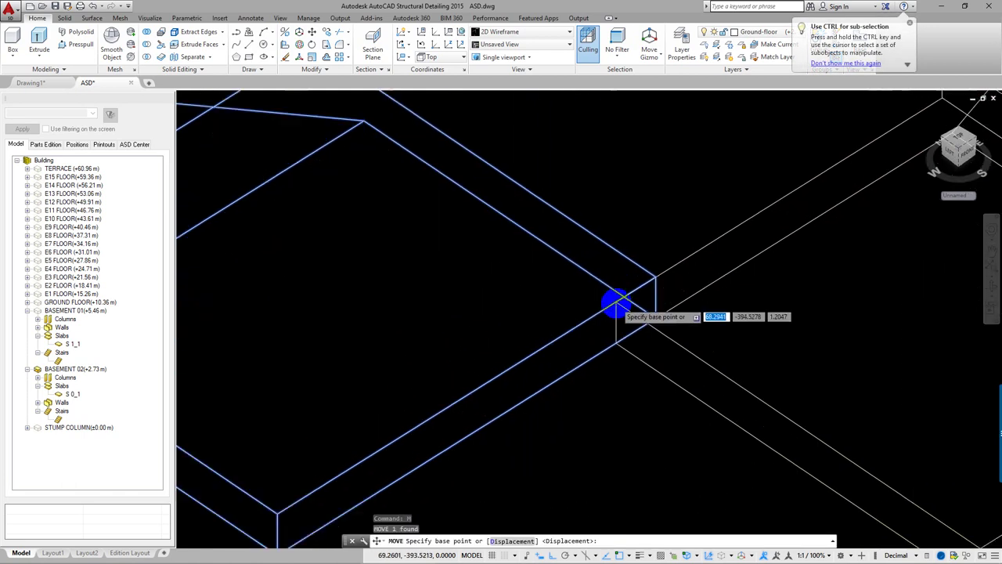
pyautogui.scroll(1, 616, 303)
pyautogui.scroll(1, 666, 341)
pyautogui.scroll(1, 682, 309)
pyautogui.scroll(1, 678, 264)
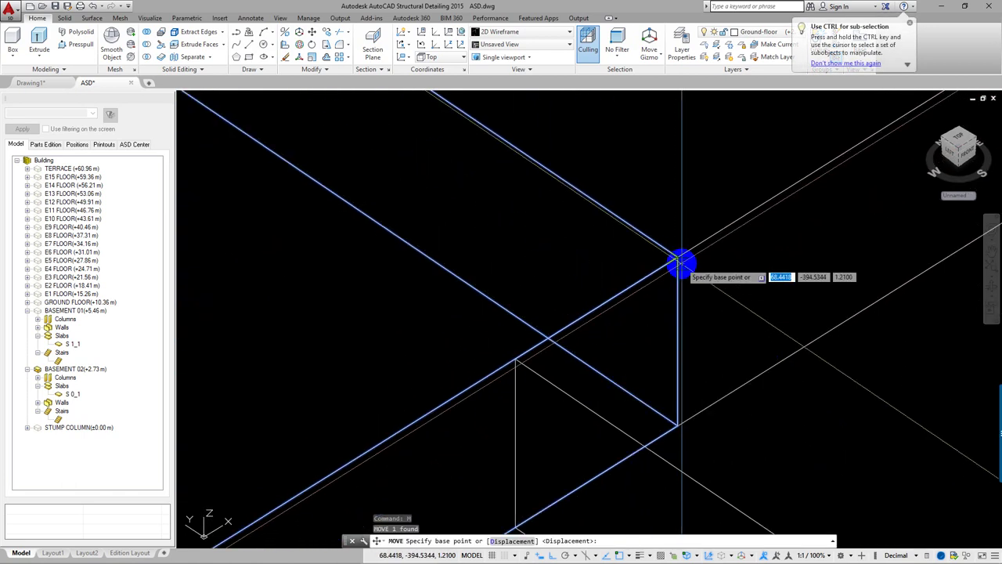
pyautogui.scroll(1, 642, 401)
pyautogui.scroll(-3, 510, 284)
pyautogui.scroll(-2, 503, 400)
pyautogui.click(504, 400)
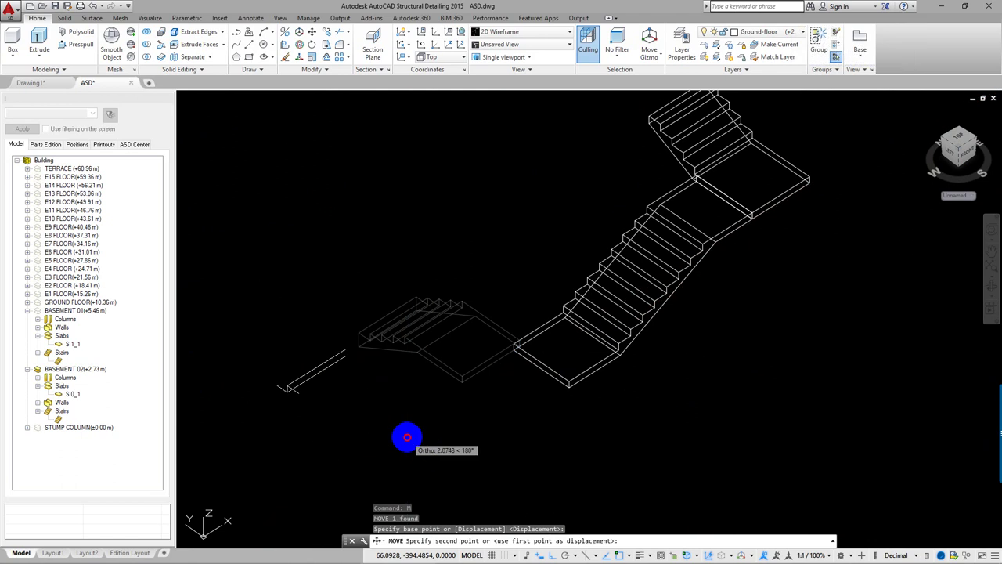
pyautogui.scroll(3, 427, 407)
pyautogui.press('Escape')
# Step: Retry moving the lower flight from its corner, cancel, and orbit to view the staircase
pyautogui.write('m')
pyautogui.press('Return')
pyautogui.scroll(3, 434, 410)
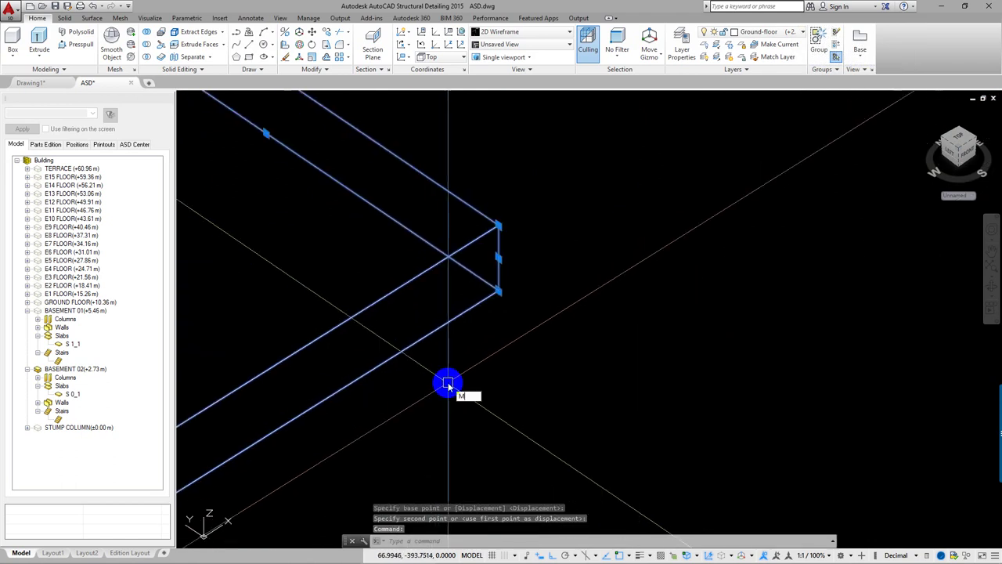
pyautogui.scroll(1, 462, 344)
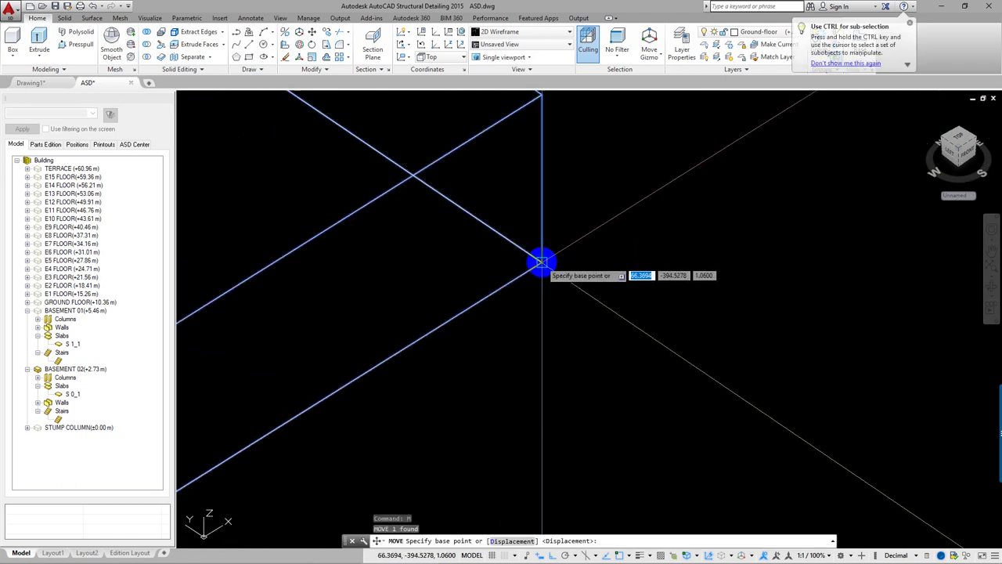
pyautogui.click(521, 297)
pyautogui.scroll(-3, 682, 364)
pyautogui.scroll(2, 577, 290)
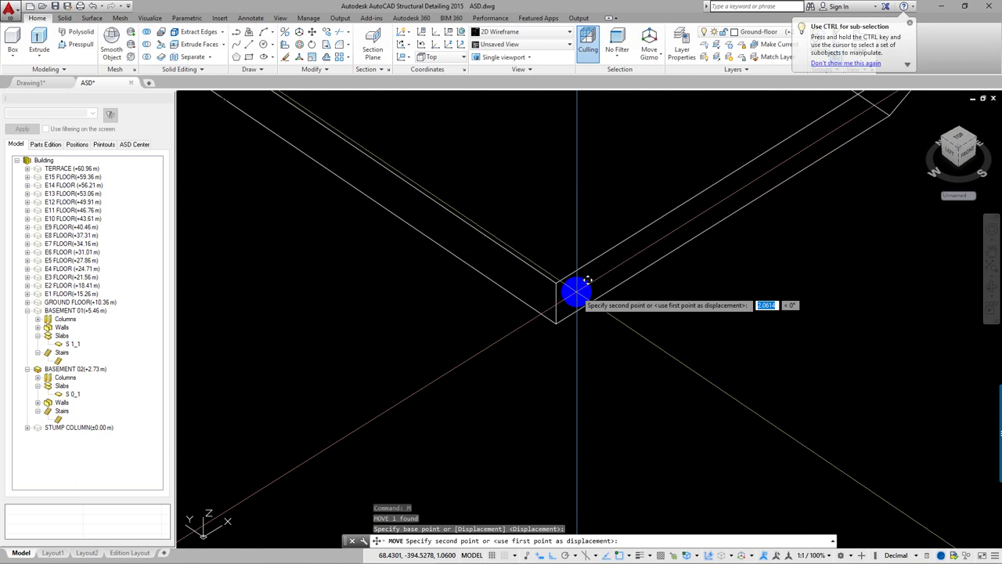
pyautogui.scroll(1, 560, 322)
pyautogui.scroll(-3, 564, 316)
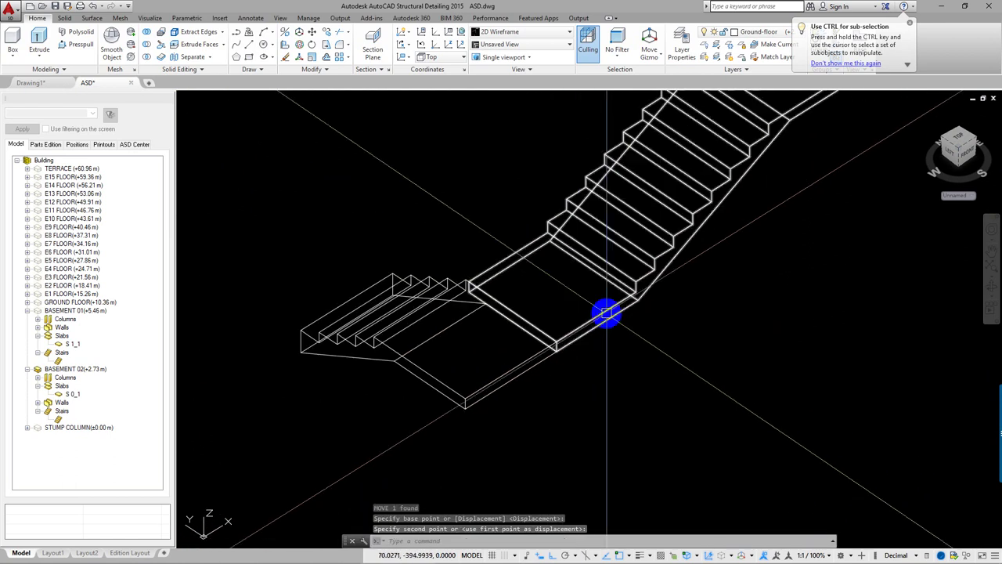
pyautogui.scroll(-2, 604, 306)
pyautogui.press('Escape')
pyautogui.moveTo(451, 403)
pyautogui.keyDown('shift'); pyautogui.mouseDown(button='middle')
pyautogui.moveTo(766, 424)
pyautogui.moveTo(576, 413)
pyautogui.moveTo(598, 418)
pyautogui.moveTo(566, 407)
pyautogui.mouseUp(button='middle'); pyautogui.keyUp('shift')
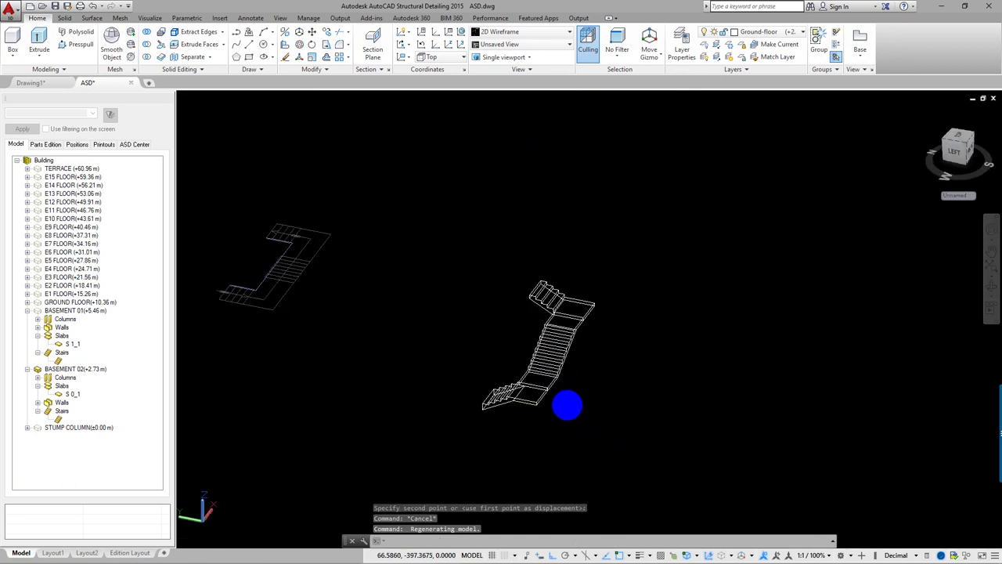
# Step: Union the three staircase pieces, window-selected together, into a single solid
pyautogui.click(379, 231)
pyautogui.click(659, 435)
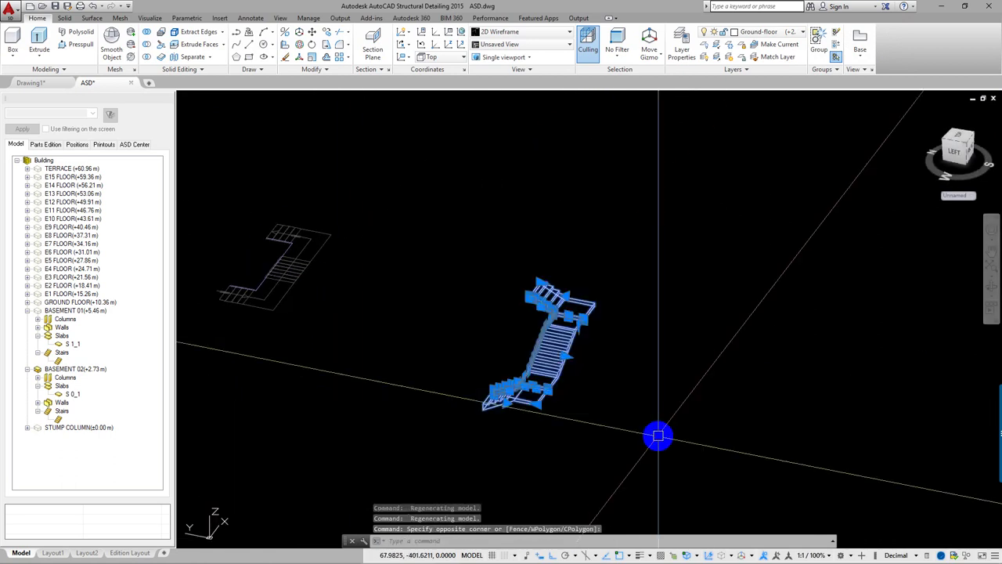
pyautogui.write('UNIo')
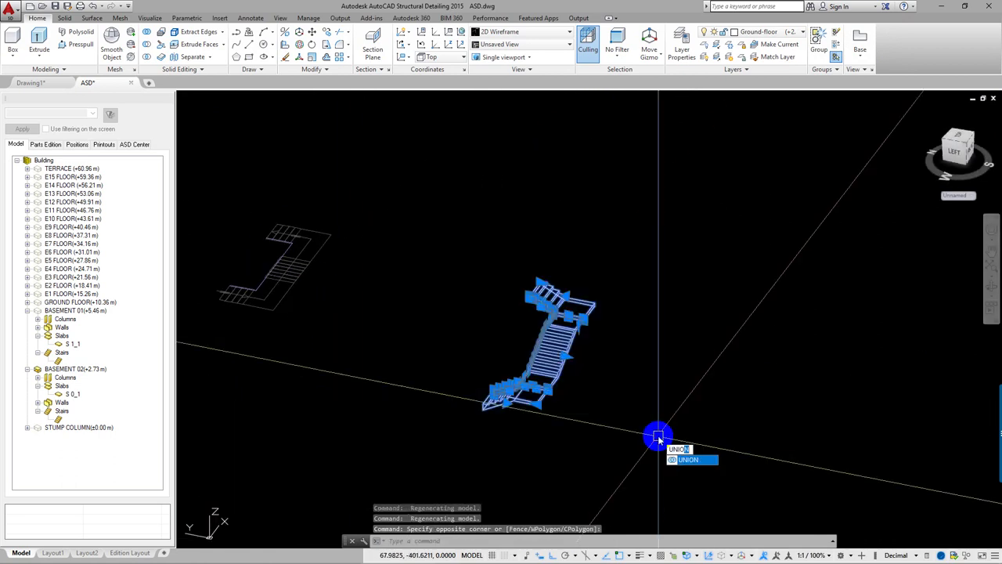
pyautogui.press('Return')
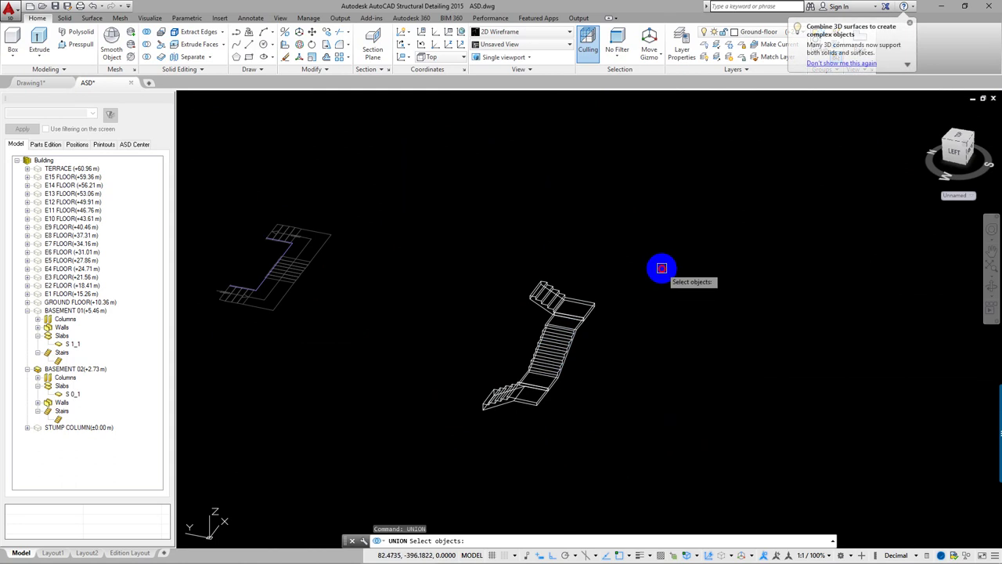
pyautogui.click(662, 268)
pyautogui.click(426, 463)
pyautogui.press('Return')
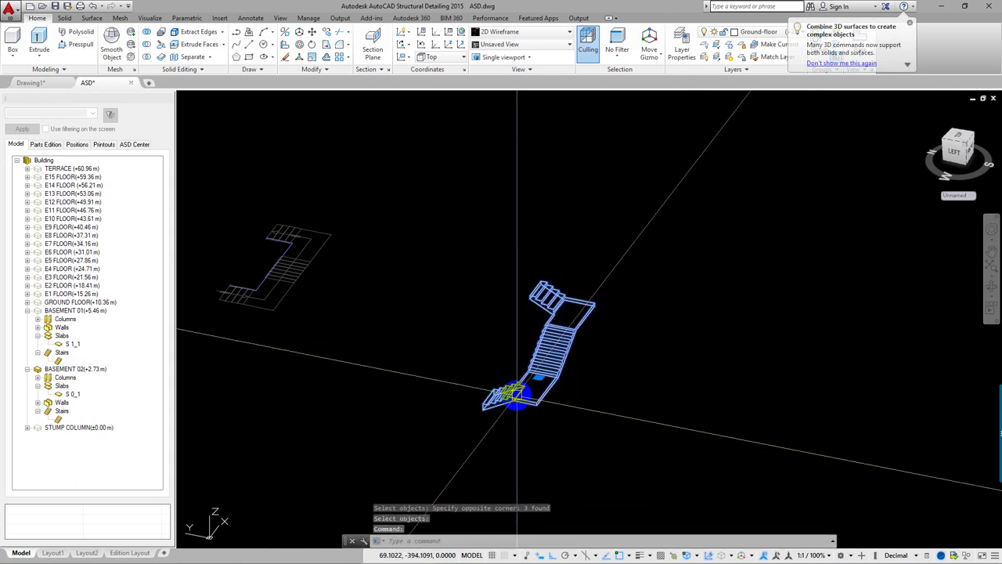
pyautogui.press('Escape')
pyautogui.press('Escape')
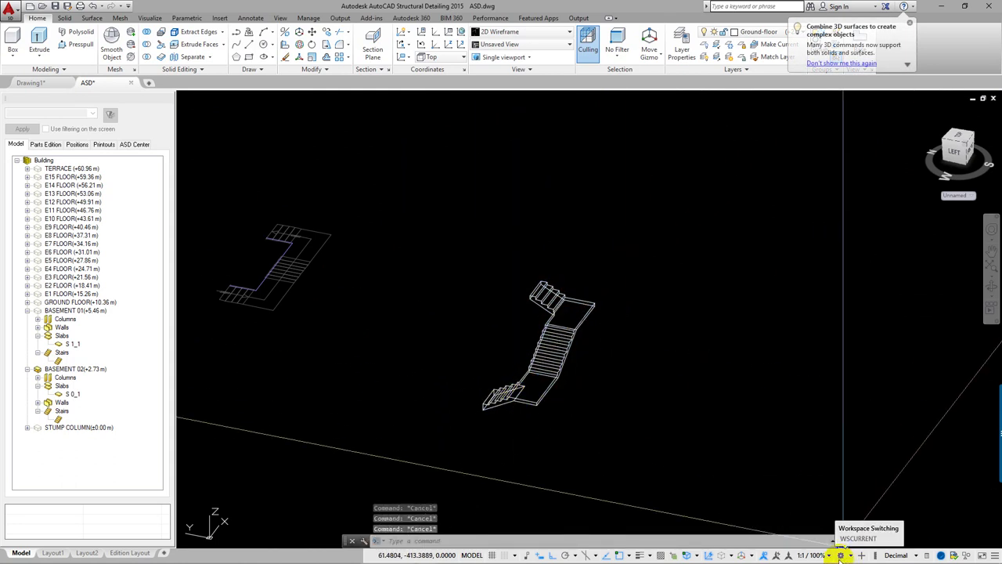
# Step: Switch the workspace to ASD Formwork and zoom out to the joined staircase
pyautogui.click(842, 555)
pyautogui.click(871, 477)
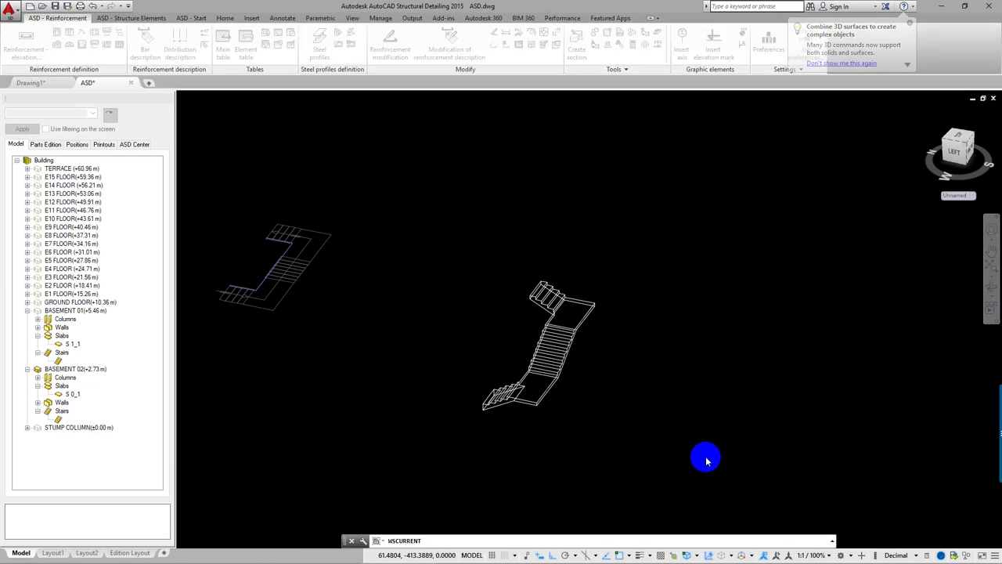
pyautogui.click(605, 249)
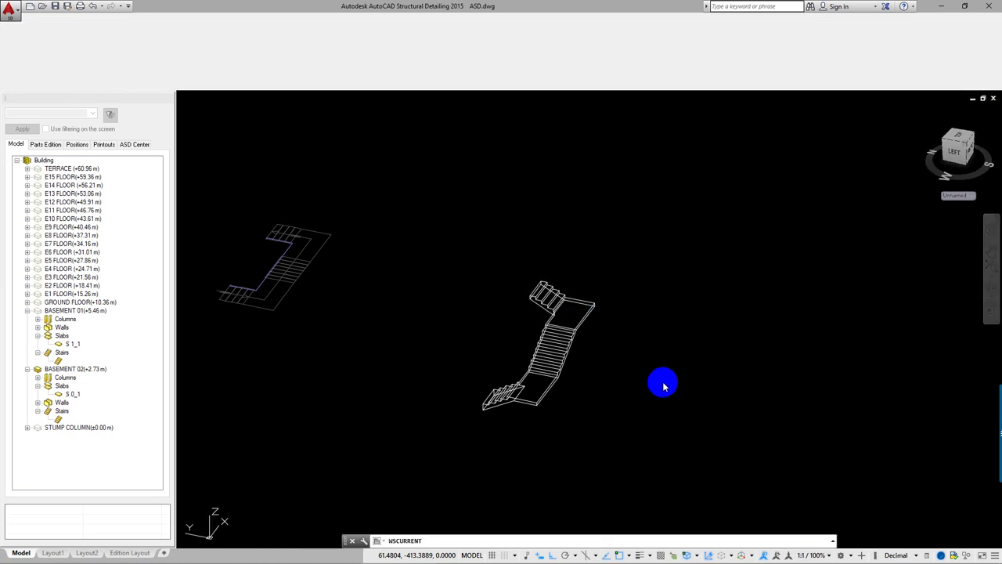
pyautogui.scroll(-2, 643, 444)
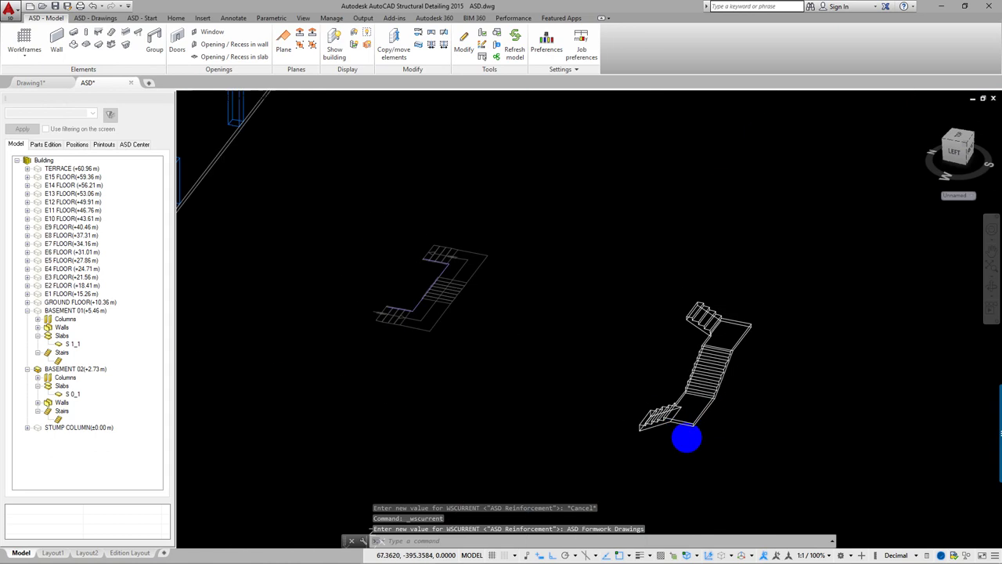
pyautogui.scroll(-2, 657, 439)
pyautogui.scroll(-1, 663, 434)
pyautogui.click(657, 435)
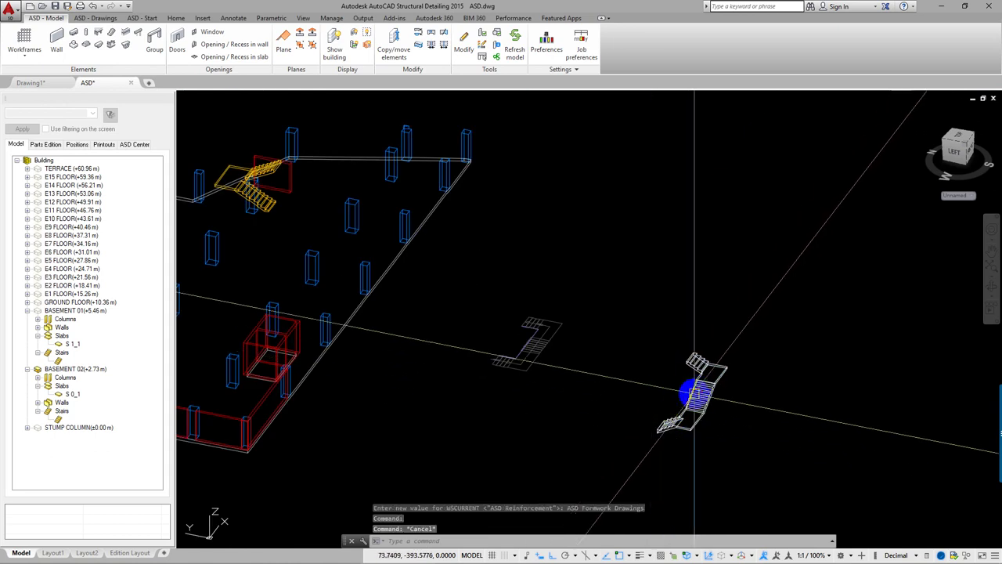
pyautogui.click(108, 110)
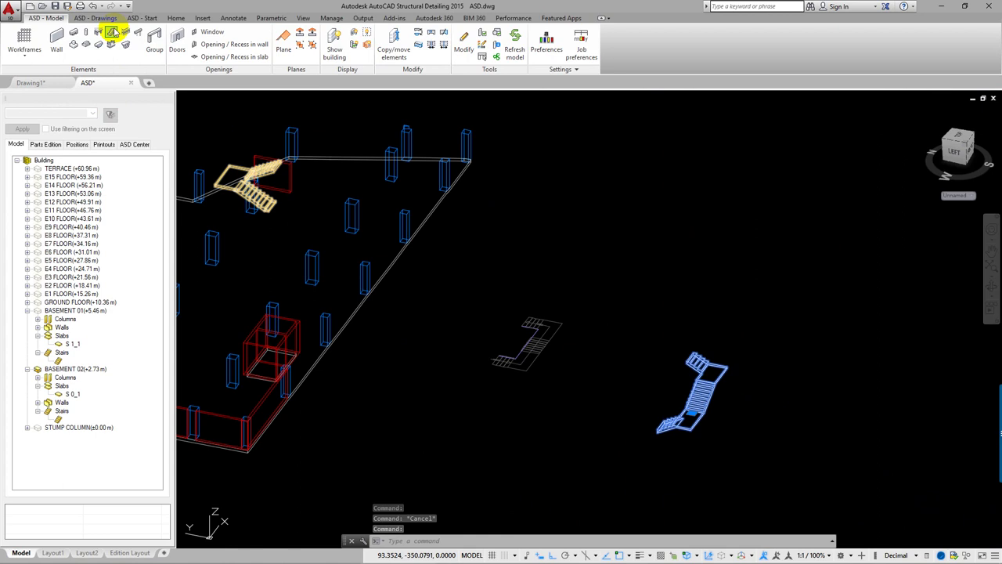
# Step: Define STAIR TYPE01 from the merged staircase solid and close the List of stairs
pyautogui.click(112, 31)
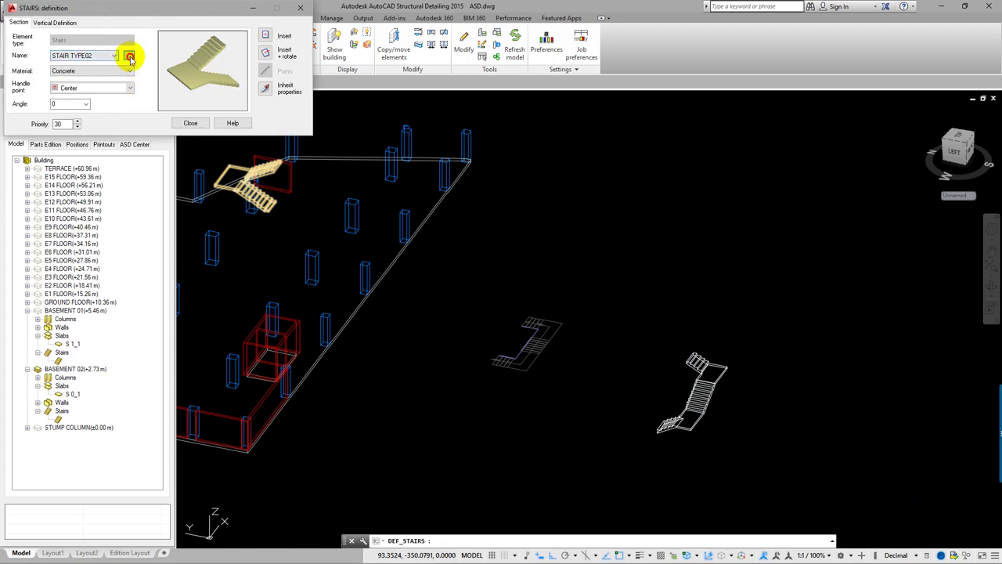
pyautogui.click(130, 57)
pyautogui.click(574, 244)
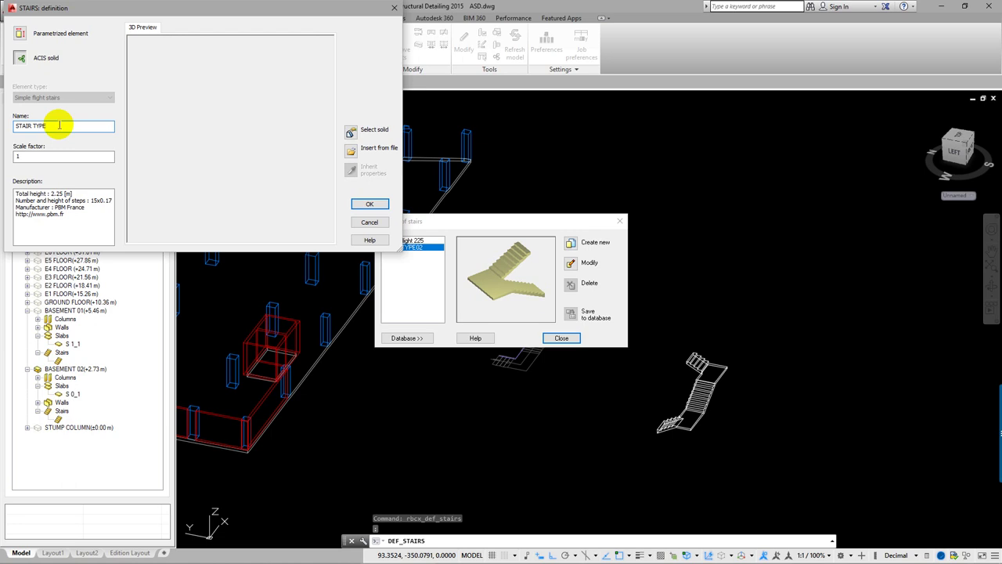
pyautogui.click(350, 134)
pyautogui.click(672, 410)
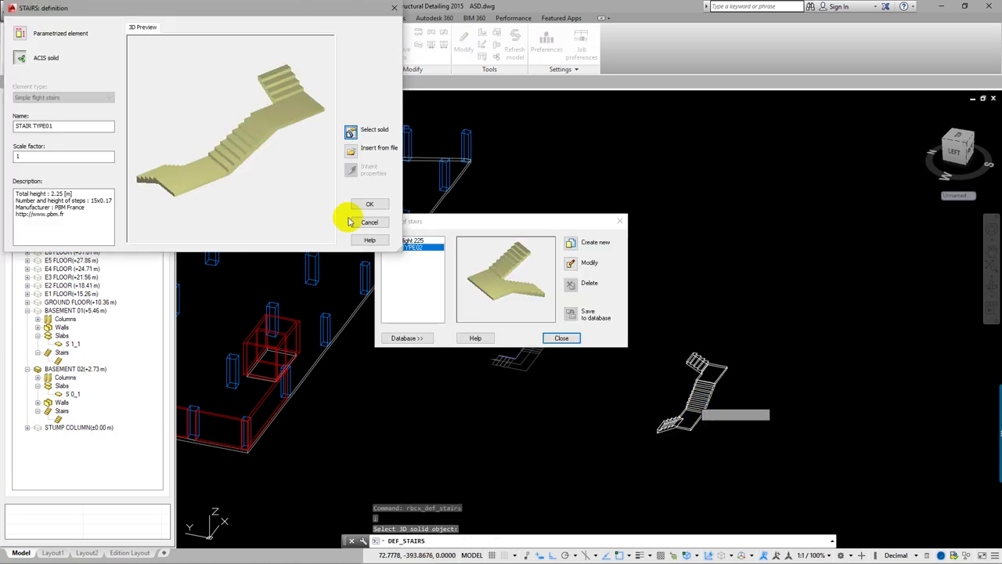
pyautogui.click(361, 208)
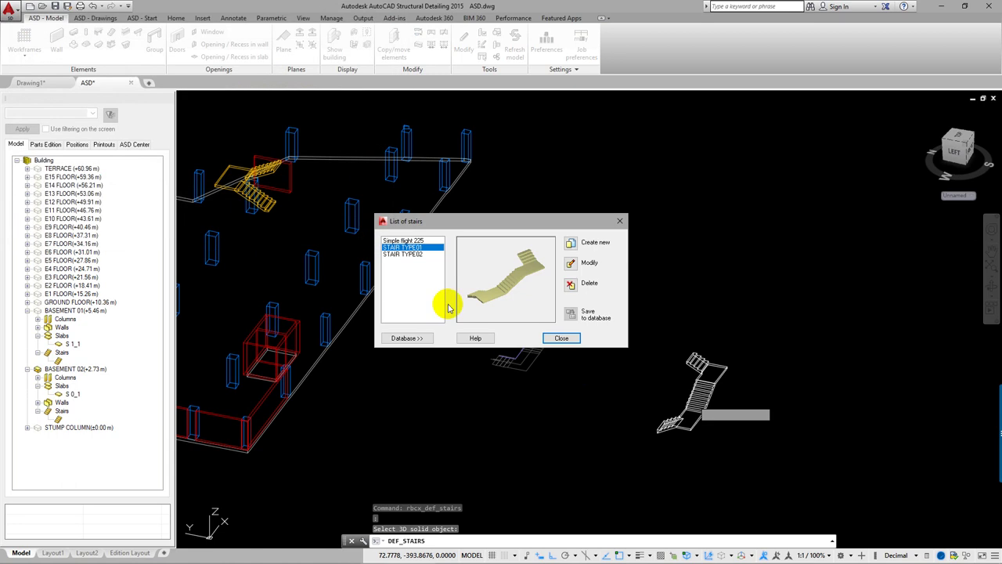
pyautogui.click(561, 339)
pyautogui.click(207, 124)
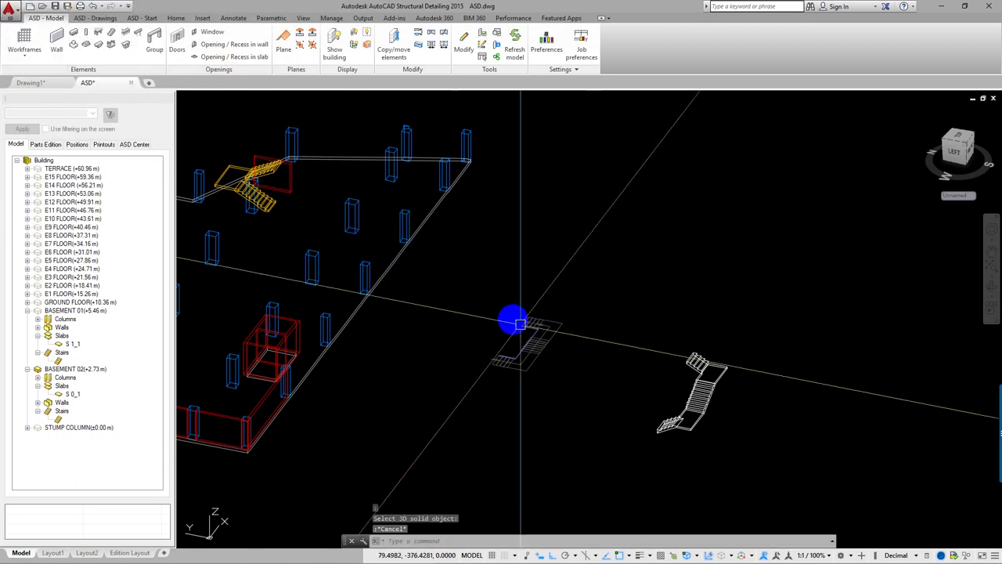
pyautogui.moveTo(961, 141)
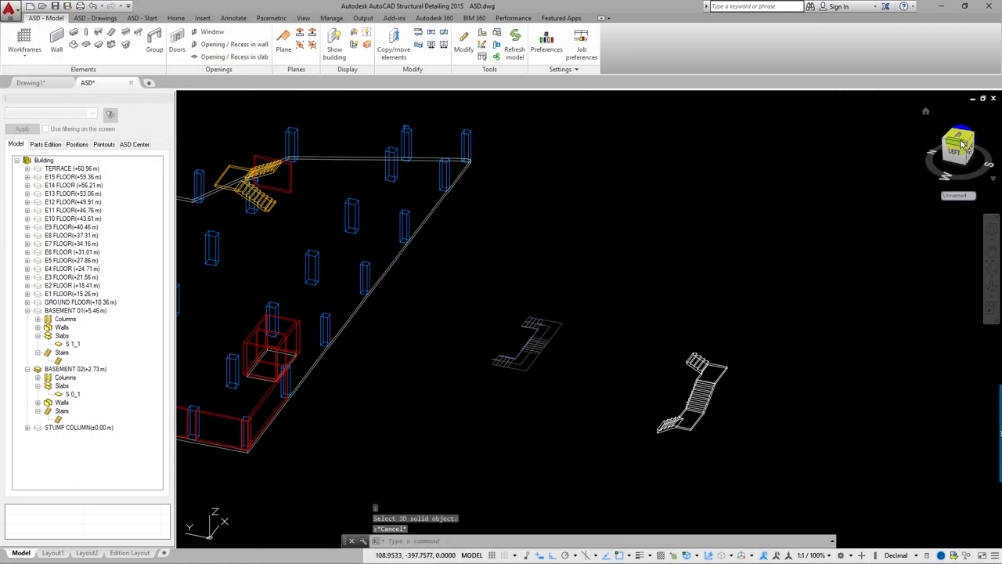
# Step: Set the Top view, zoom to extents, and minimise the model window
pyautogui.click(208, 98)
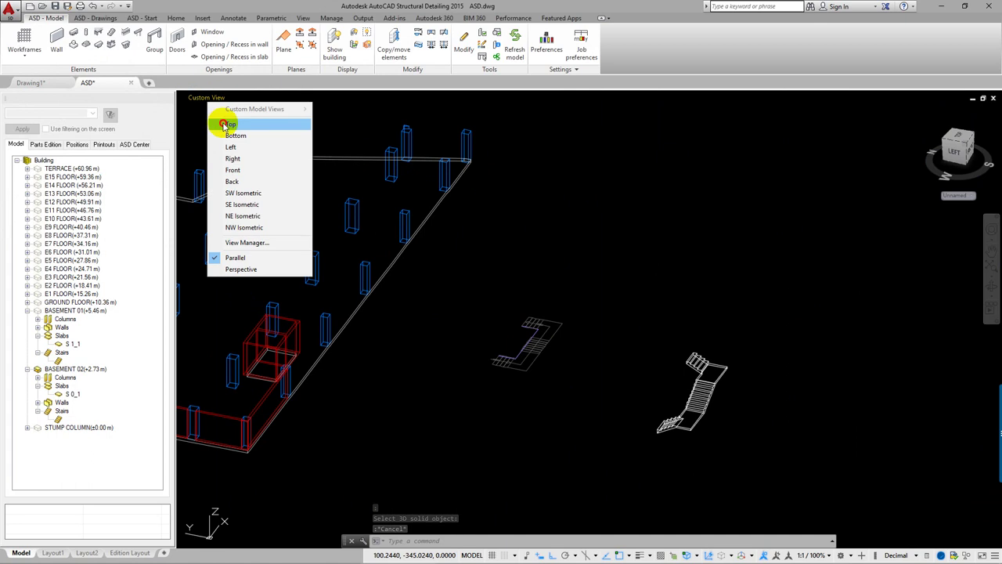
pyautogui.click(219, 125)
pyautogui.scroll(3, 552, 321)
pyautogui.middleClick(509, 354)
pyautogui.middleClick(509, 354)
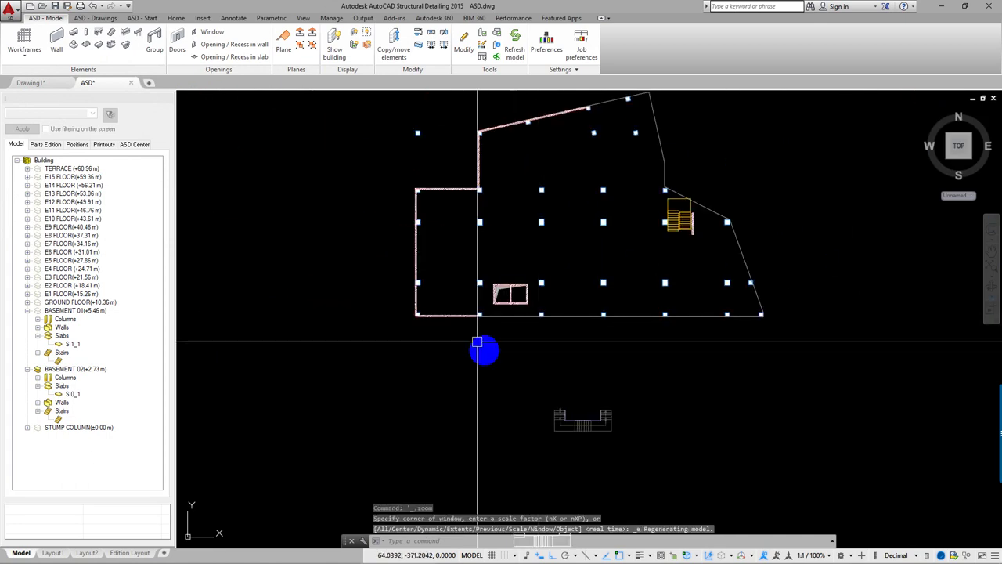
pyautogui.click(965, 6)
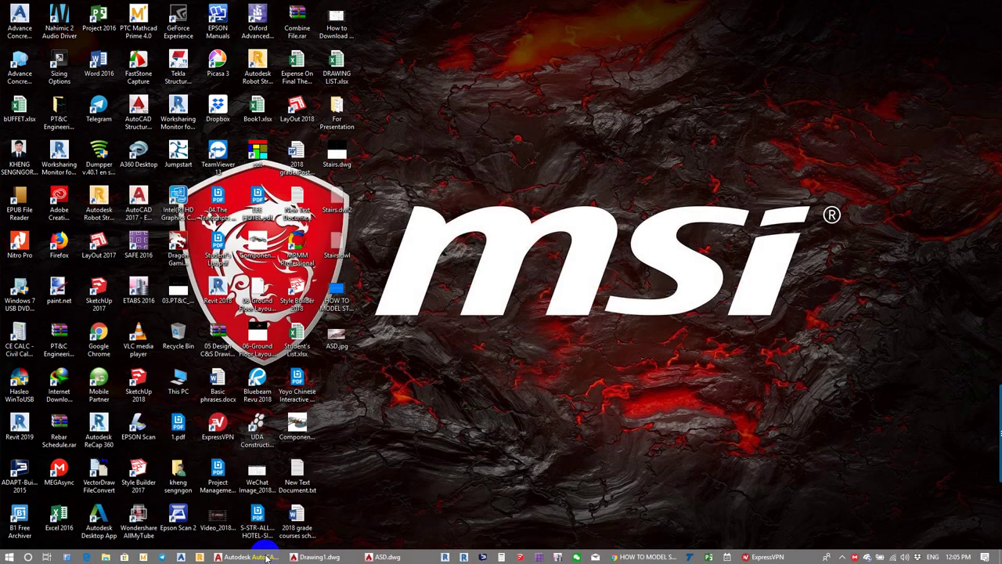
# Step: Copy the Stairs.dwg layout with base point at column C1's corner, then return to ASD.dwg
pyautogui.click(251, 555)
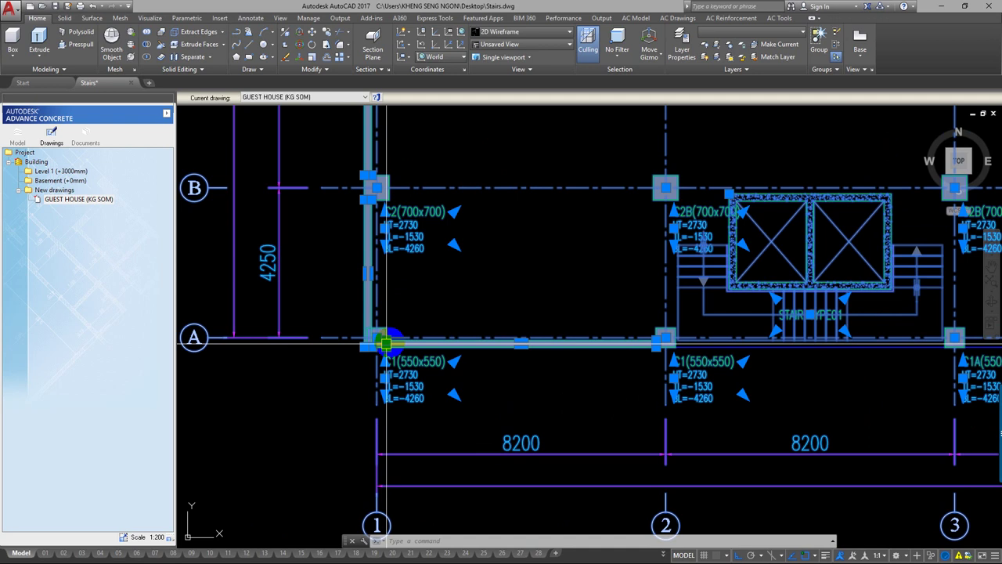
pyautogui.scroll(4, 386, 342)
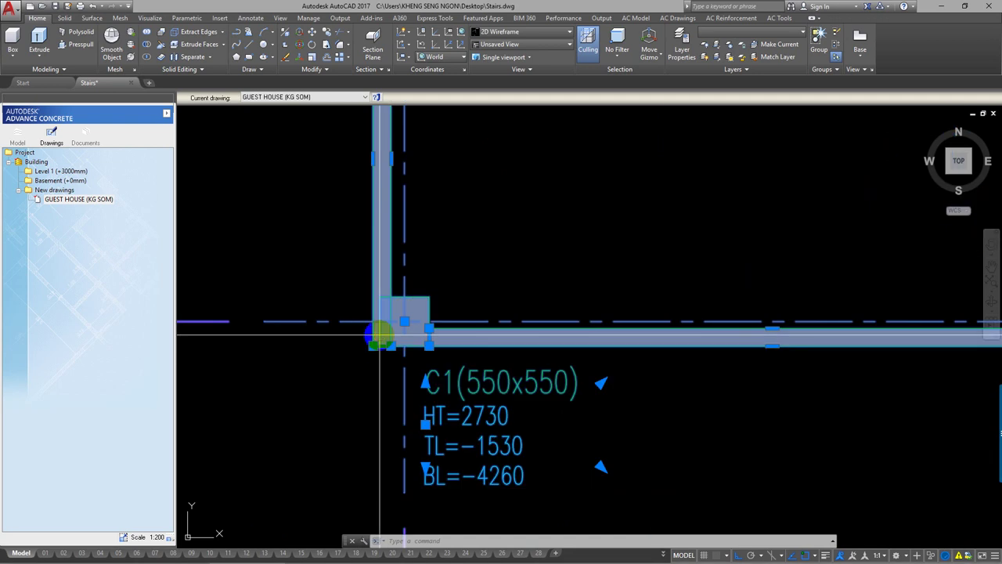
pyautogui.hotkey('ctrl', 'shift', 'c')
pyautogui.click(404, 321)
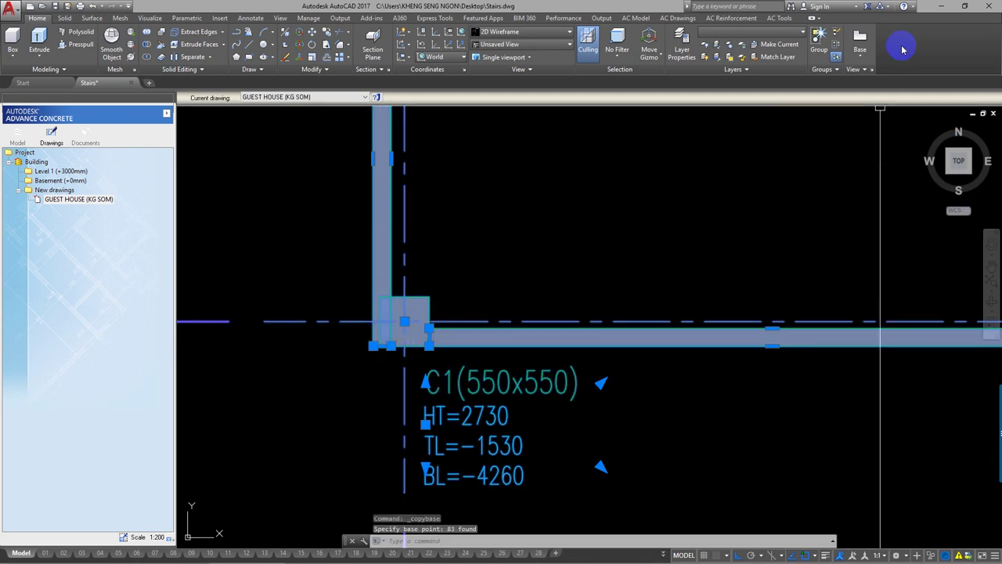
pyautogui.click(943, 9)
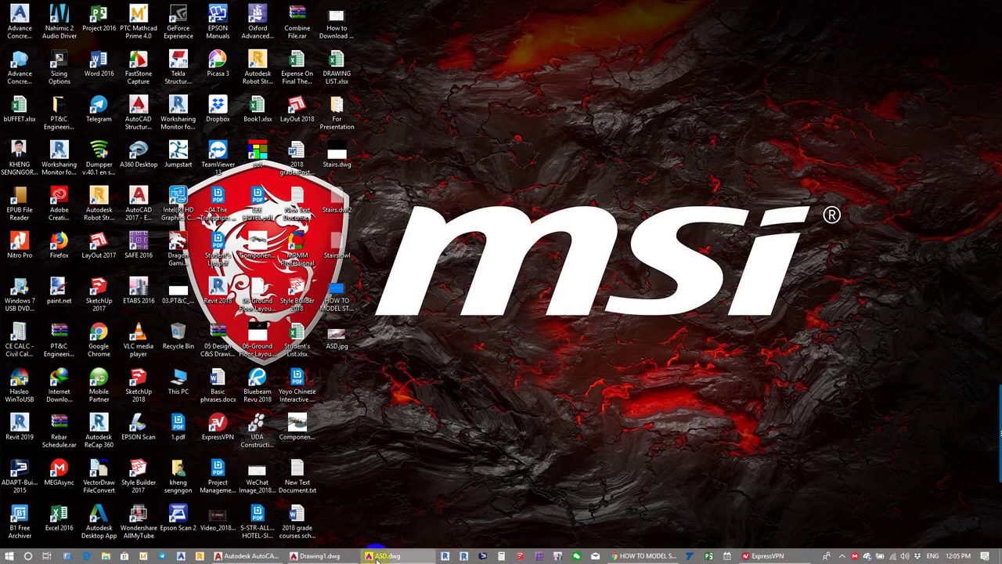
pyautogui.click(376, 556)
# Step: Paste the copied stair layout as a block at corner column C1
pyautogui.click(959, 69)
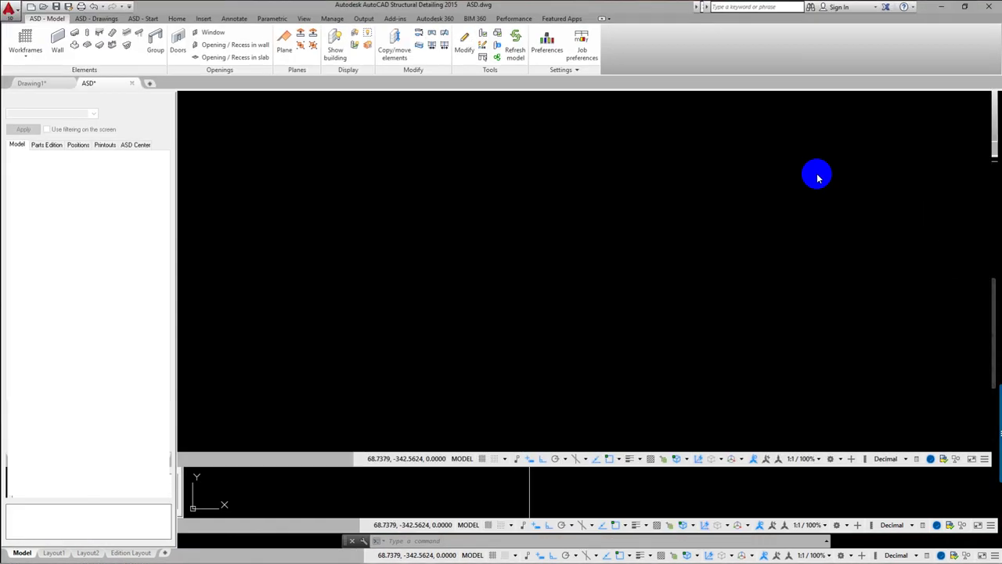
pyautogui.middleClick(704, 267)
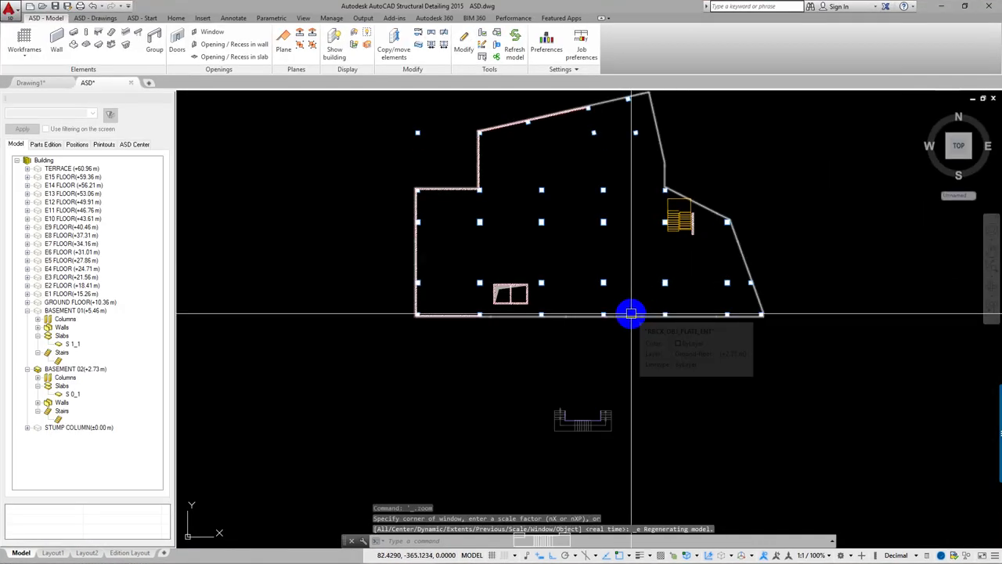
pyautogui.click(177, 18)
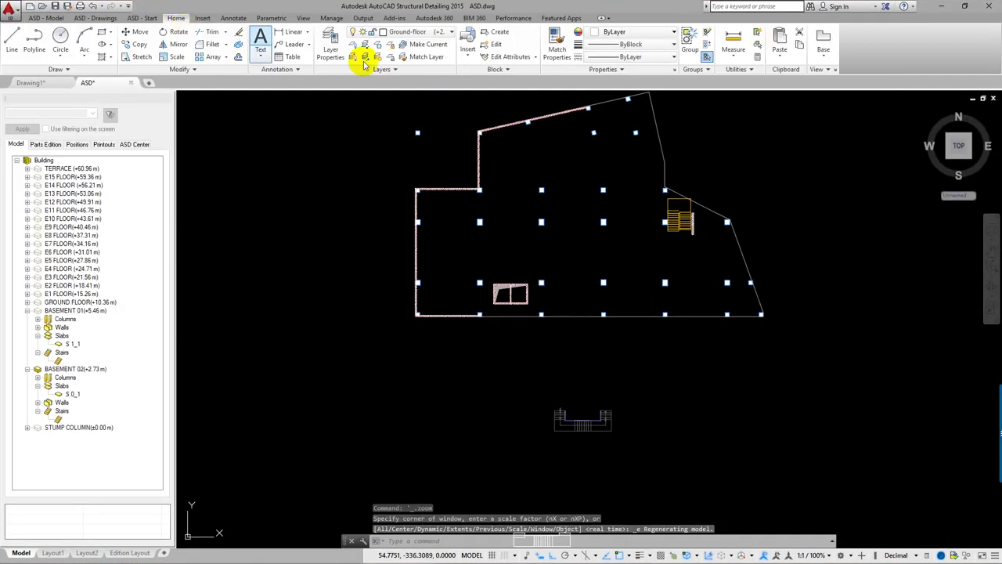
pyautogui.click(769, 58)
pyautogui.click(801, 96)
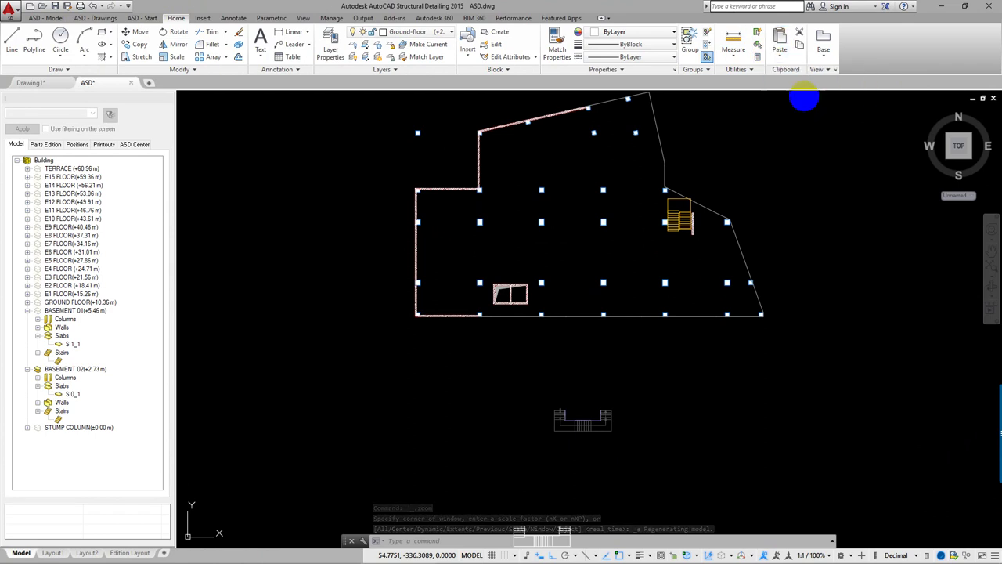
pyautogui.click(716, 186)
pyautogui.click(559, 313)
pyautogui.click(775, 43)
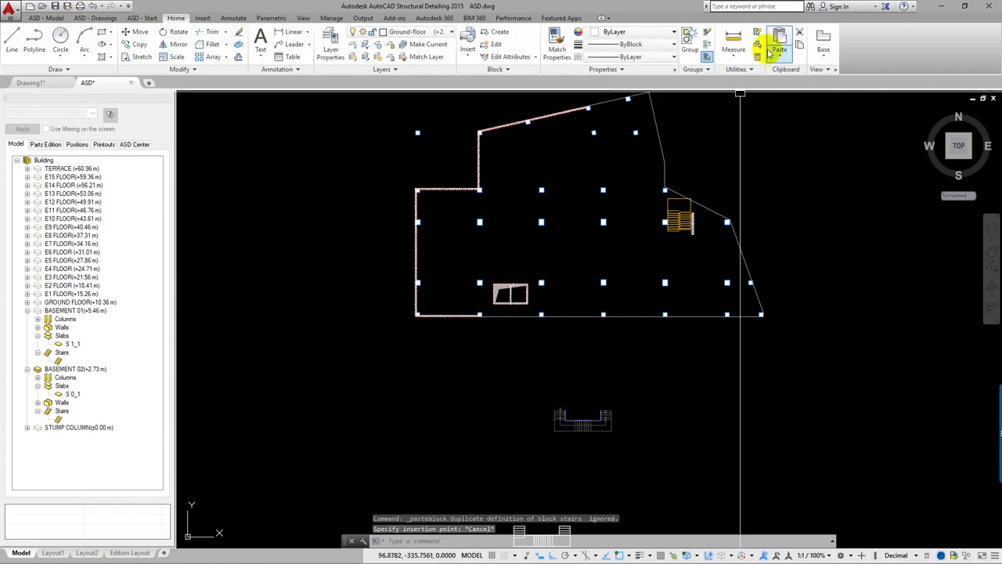
pyautogui.scroll(5, 498, 327)
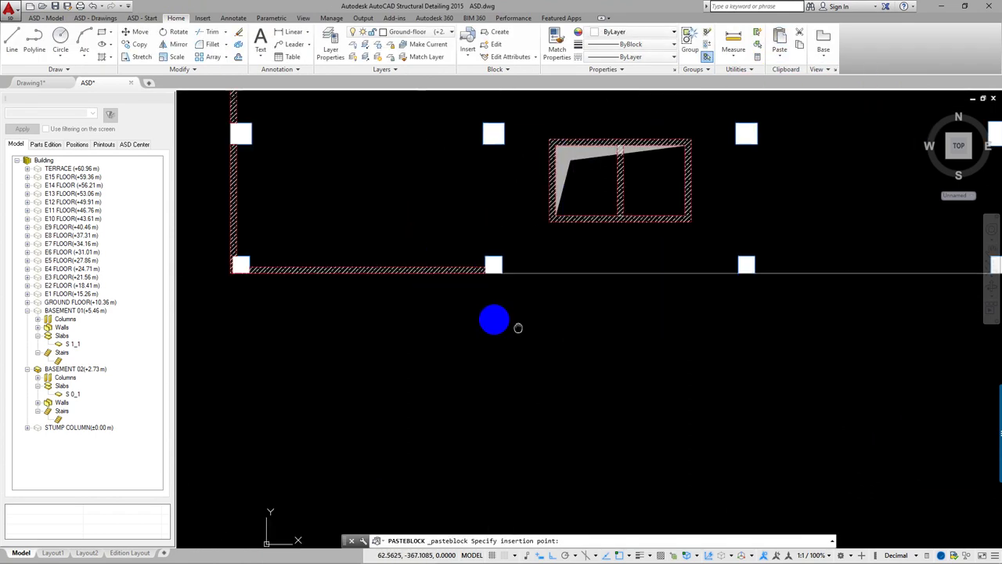
pyautogui.scroll(2, 336, 305)
pyautogui.scroll(3, 415, 391)
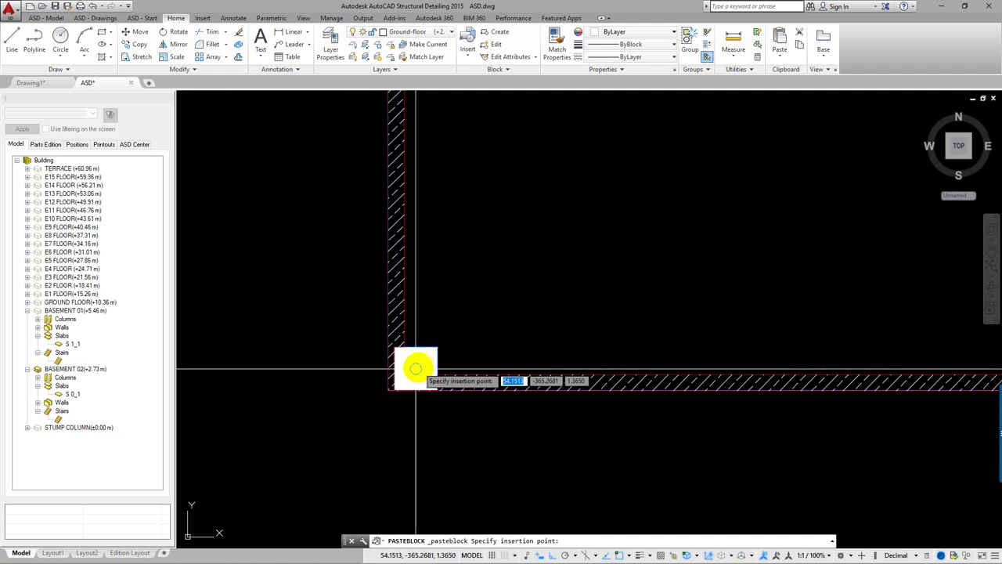
pyautogui.click(415, 368)
# Step: Send the pasted stair block behind the model with DRAWORDER Back
pyautogui.scroll(-5, 454, 352)
pyautogui.scroll(3, 517, 375)
pyautogui.scroll(1, 513, 274)
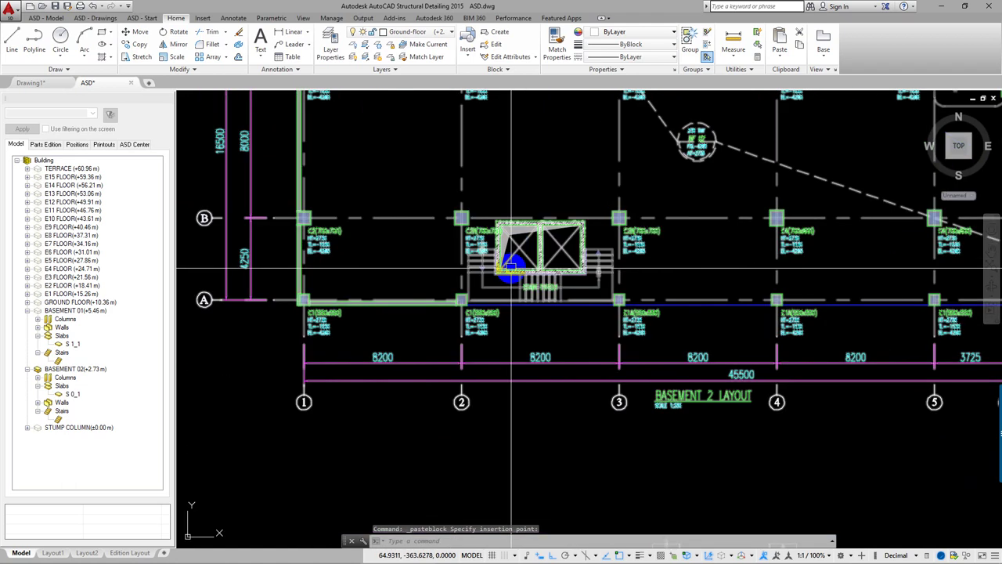
pyautogui.scroll(5, 512, 269)
pyautogui.scroll(-3, 474, 342)
pyautogui.scroll(2, 523, 336)
pyautogui.press('Escape')
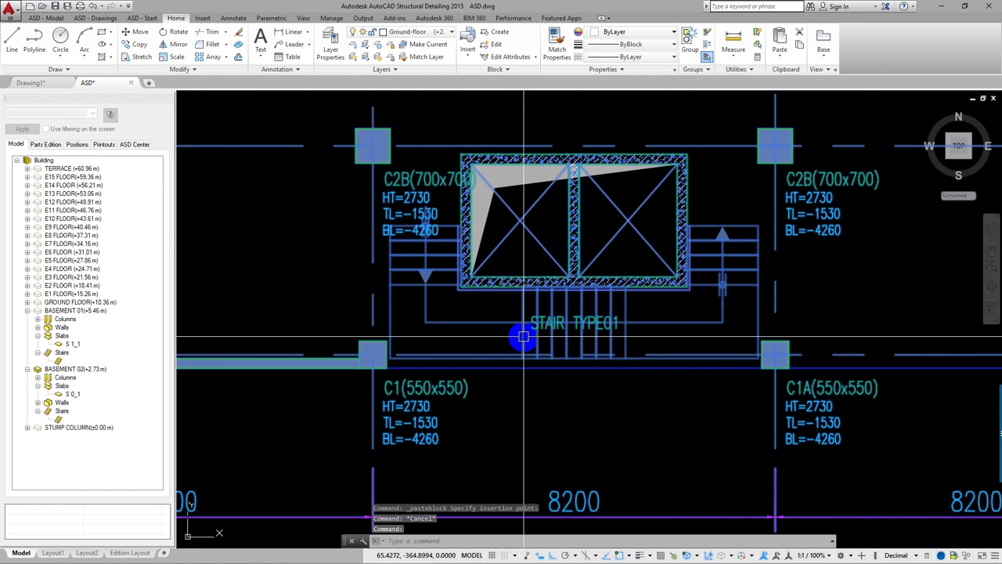
pyautogui.write('DR')
pyautogui.press('Return')
pyautogui.rightClick(523, 338)
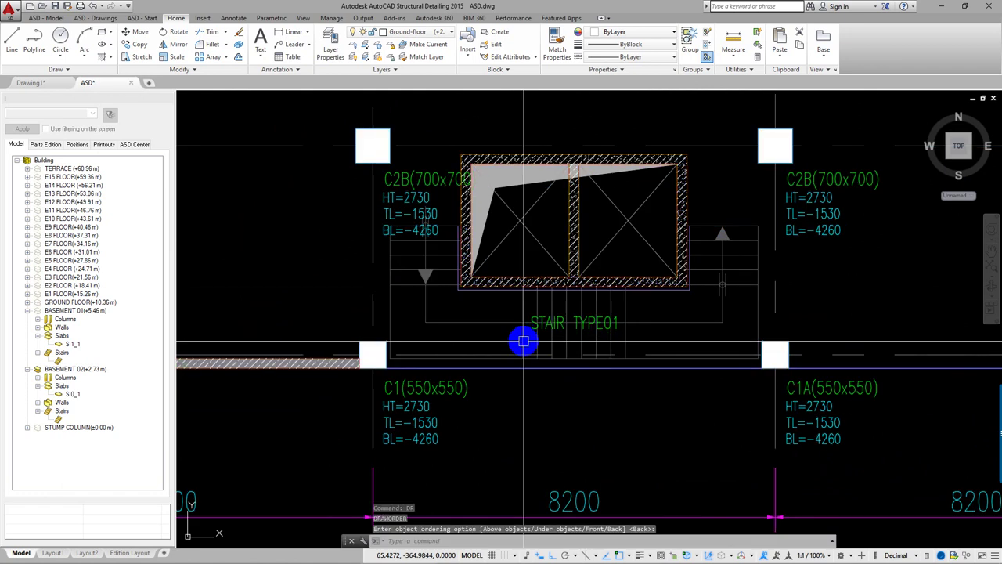
# Step: Start an Opening / Recess on the basement slab and confirm the opening settings
pyautogui.click(54, 18)
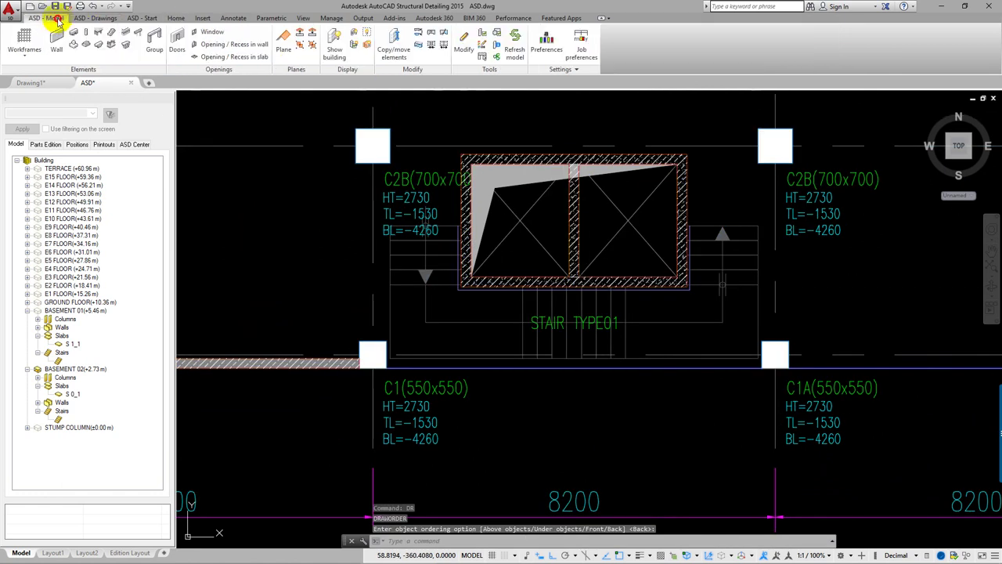
pyautogui.click(197, 59)
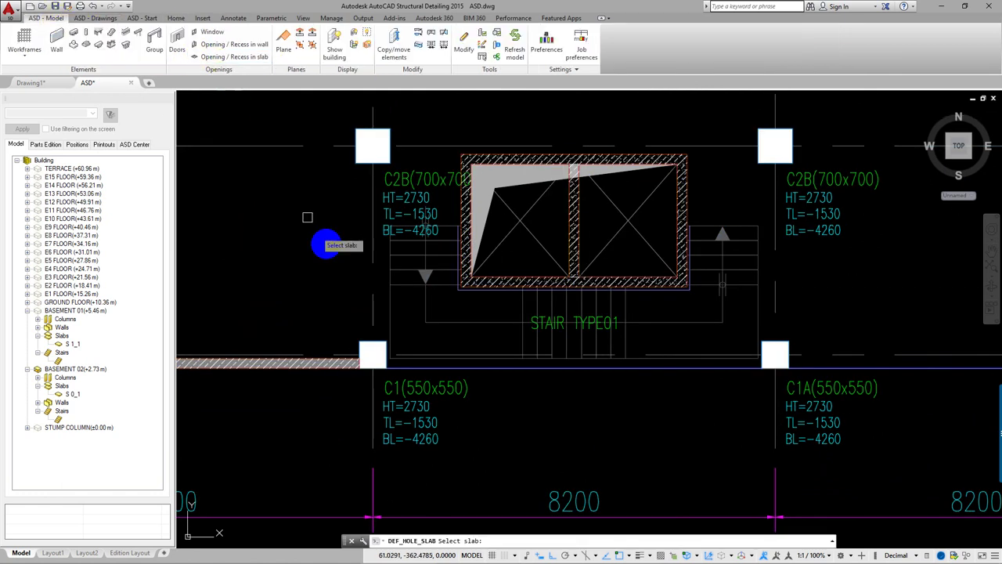
pyautogui.click(568, 372)
pyautogui.click(235, 83)
# Step: Outline the opening with corner points around the lift core and stair, then close it
pyautogui.scroll(4, 343, 157)
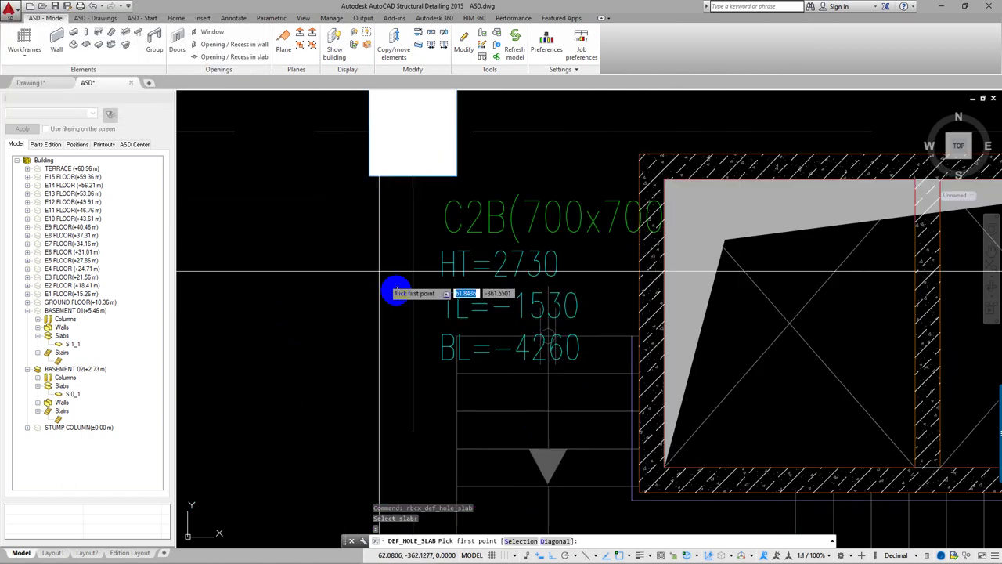
pyautogui.scroll(4, 458, 345)
pyautogui.moveTo(873, 352); pyautogui.dragTo(689, 329, button='middle')
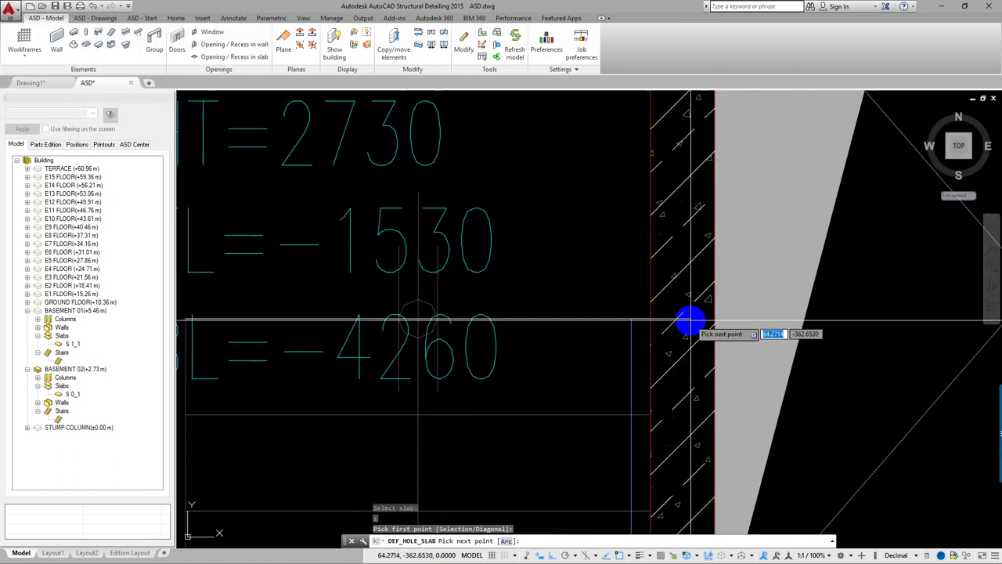
pyautogui.click(661, 319)
pyautogui.click(650, 318)
pyautogui.scroll(-5, 654, 258)
pyautogui.scroll(2, 637, 222)
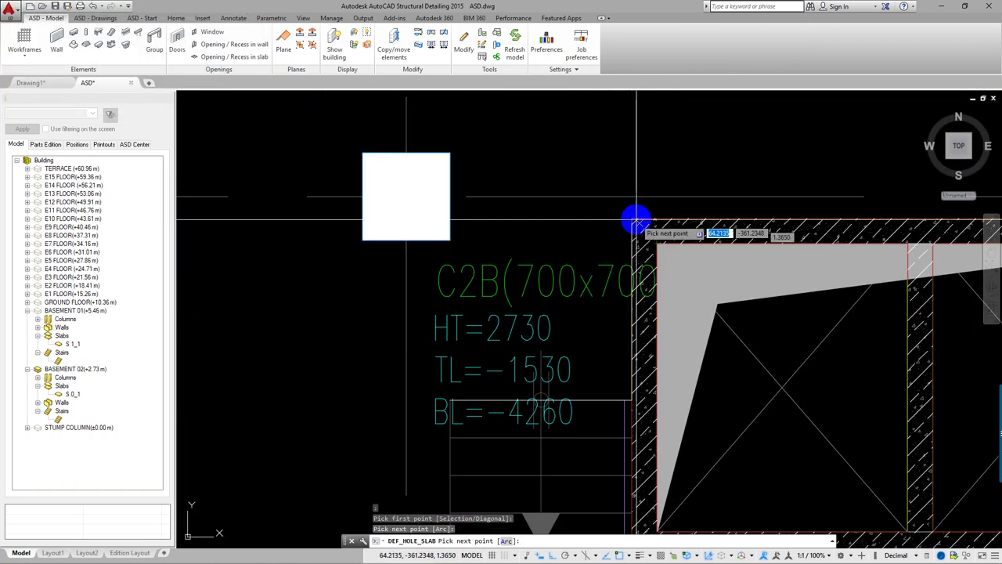
pyautogui.scroll(4, 630, 219)
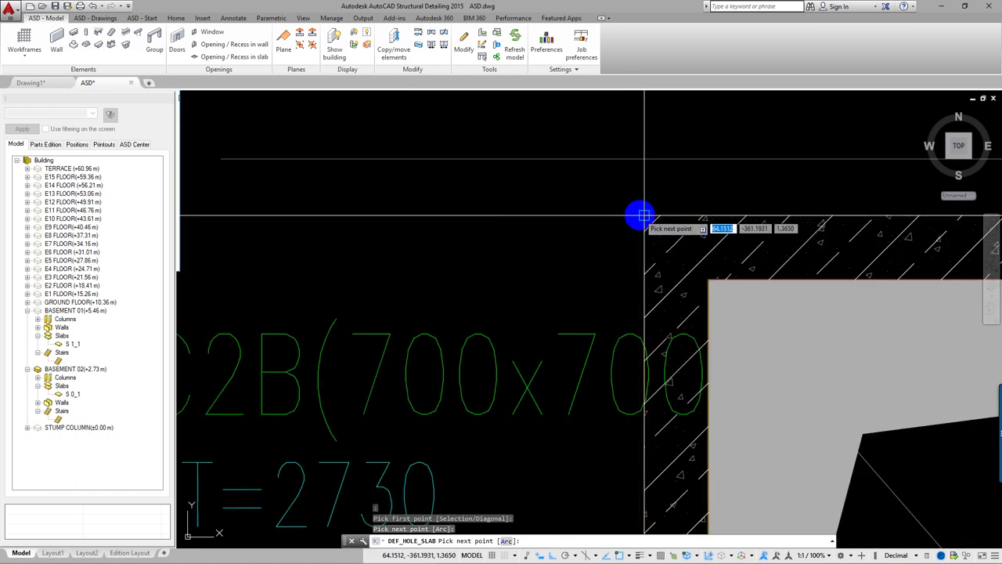
pyautogui.scroll(-2, 638, 235)
pyautogui.scroll(-1, 814, 235)
pyautogui.scroll(2, 814, 272)
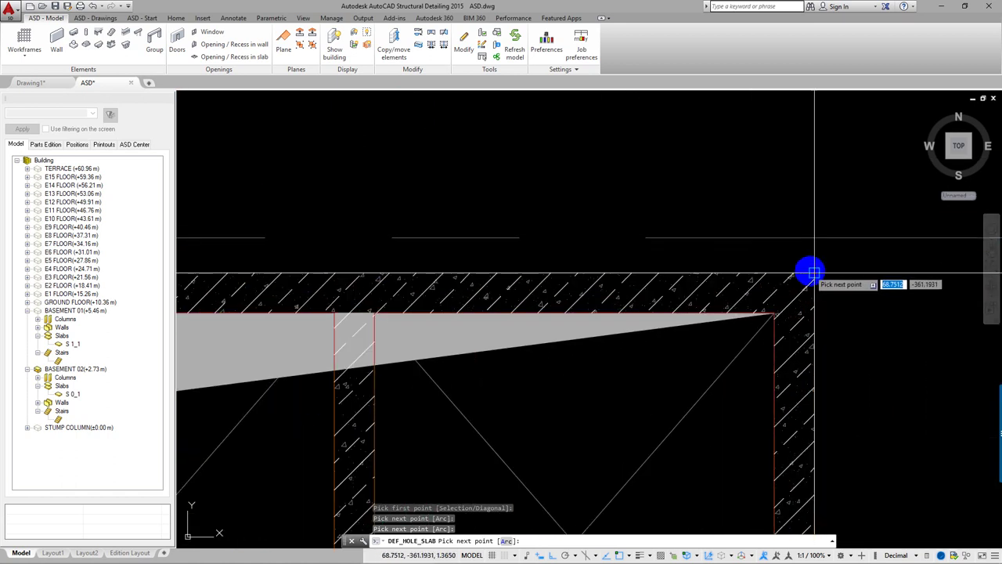
pyautogui.click(814, 272)
pyautogui.scroll(-3, 815, 282)
pyautogui.scroll(1, 814, 313)
pyautogui.scroll(2, 809, 231)
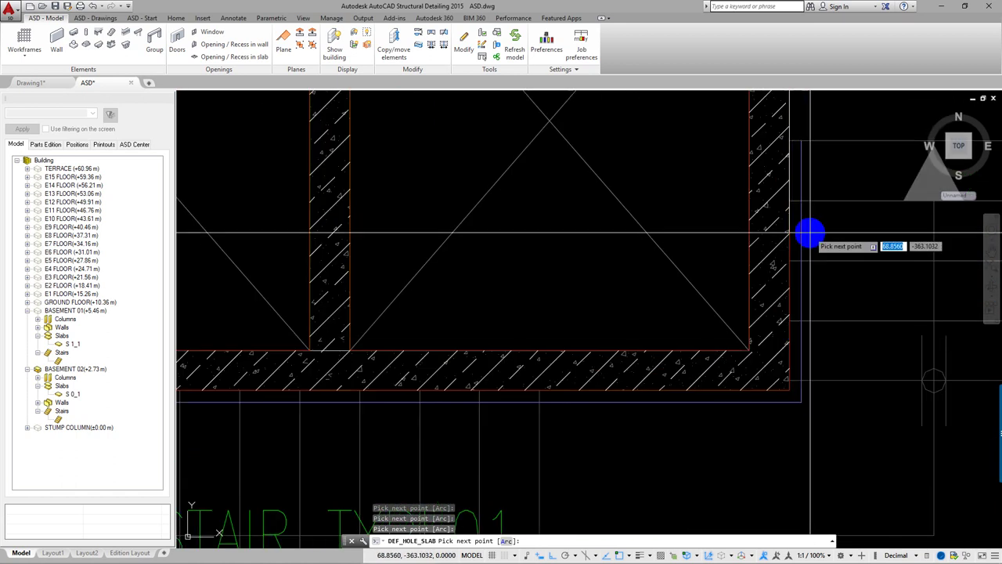
pyautogui.scroll(1, 763, 291)
pyautogui.scroll(-2, 756, 276)
pyautogui.scroll(2, 832, 324)
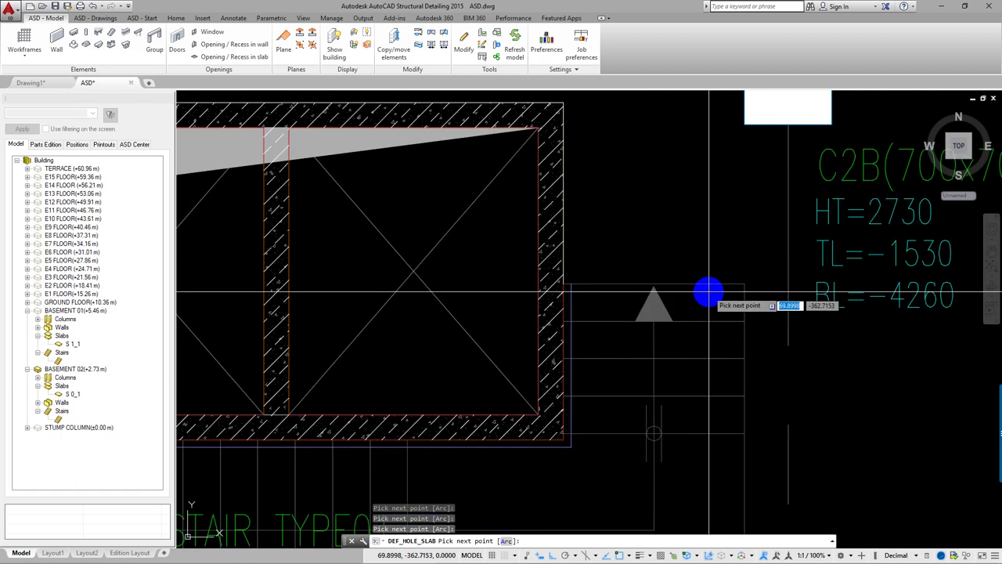
pyautogui.scroll(-1, 743, 282)
pyautogui.scroll(2, 729, 501)
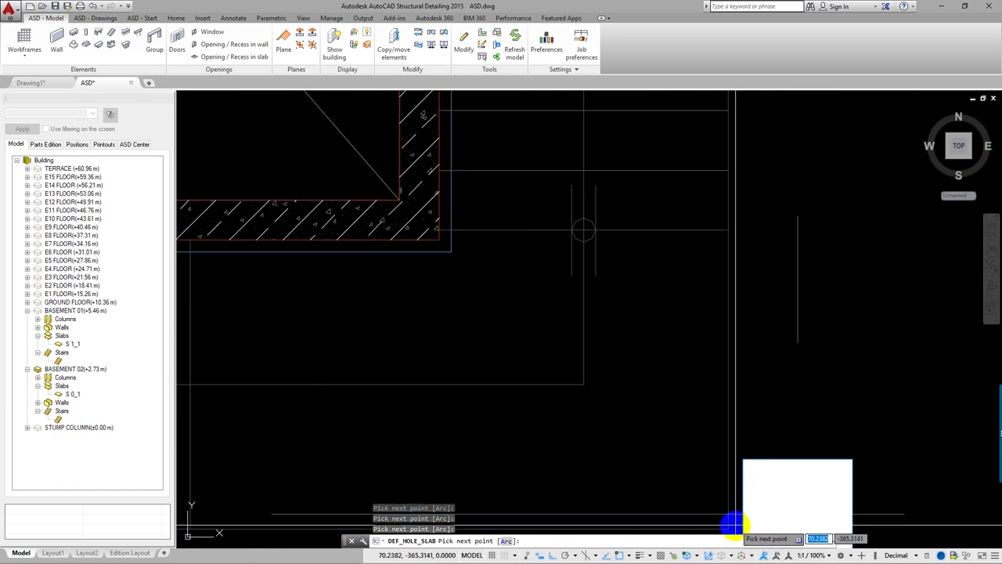
pyautogui.scroll(1, 718, 415)
pyautogui.scroll(-1, 474, 405)
pyautogui.scroll(2, 439, 360)
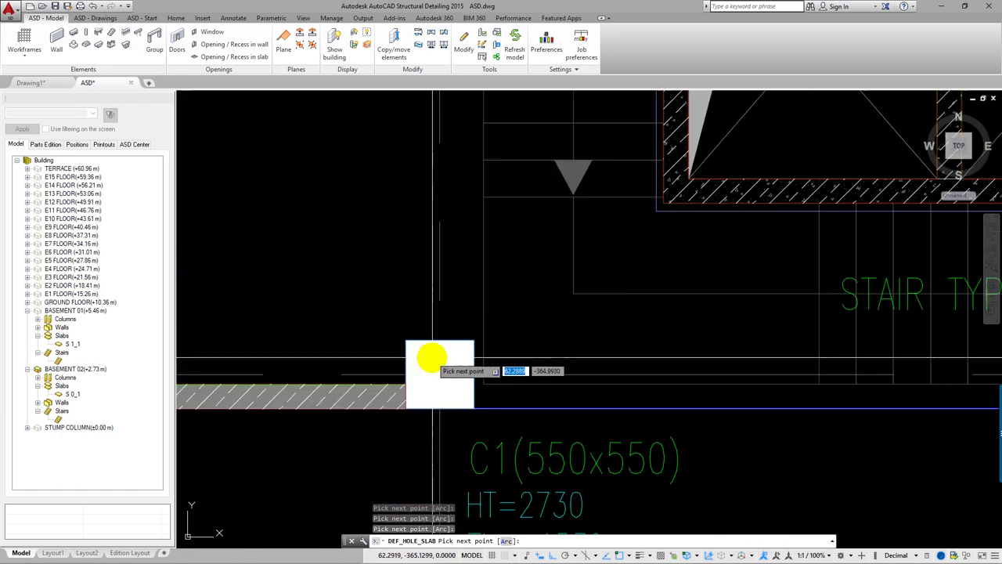
pyautogui.scroll(1, 484, 387)
pyautogui.scroll(-1, 484, 384)
pyautogui.scroll(2, 462, 274)
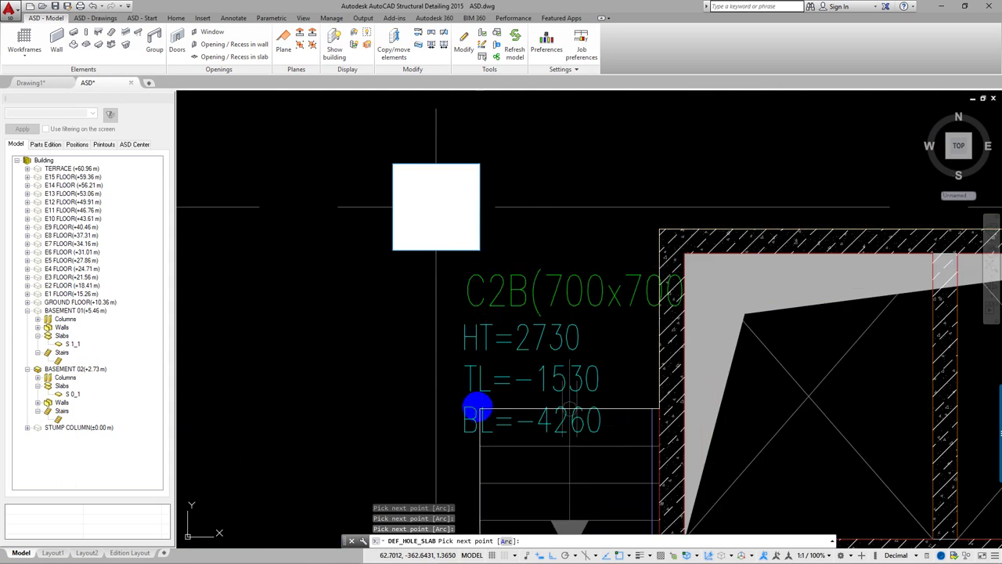
pyautogui.click(477, 406)
# Step: Acknowledge the warning about removing openings and cancel the unfinished slab opening
pyautogui.click(567, 309)
pyautogui.scroll(-4, 566, 313)
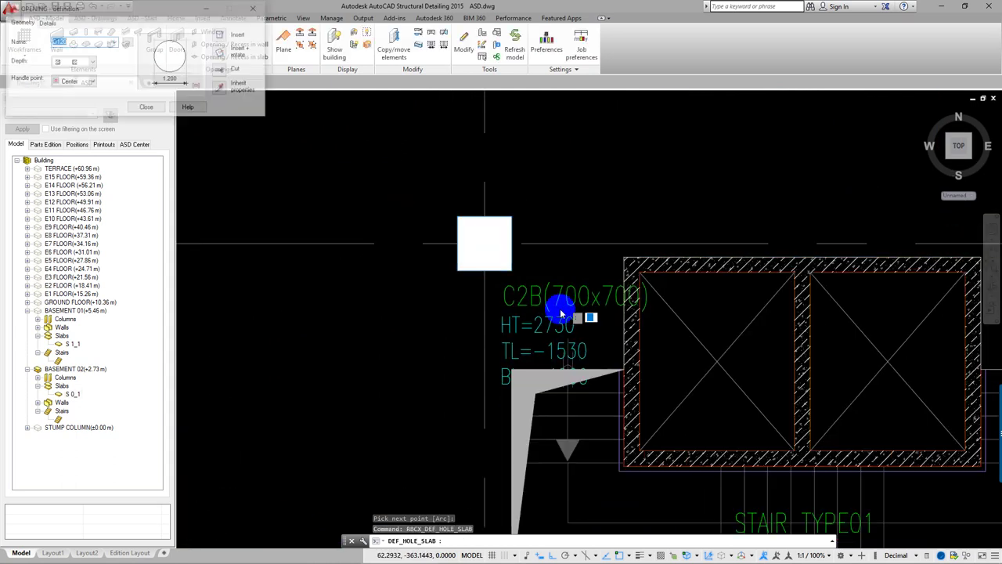
pyautogui.click(146, 107)
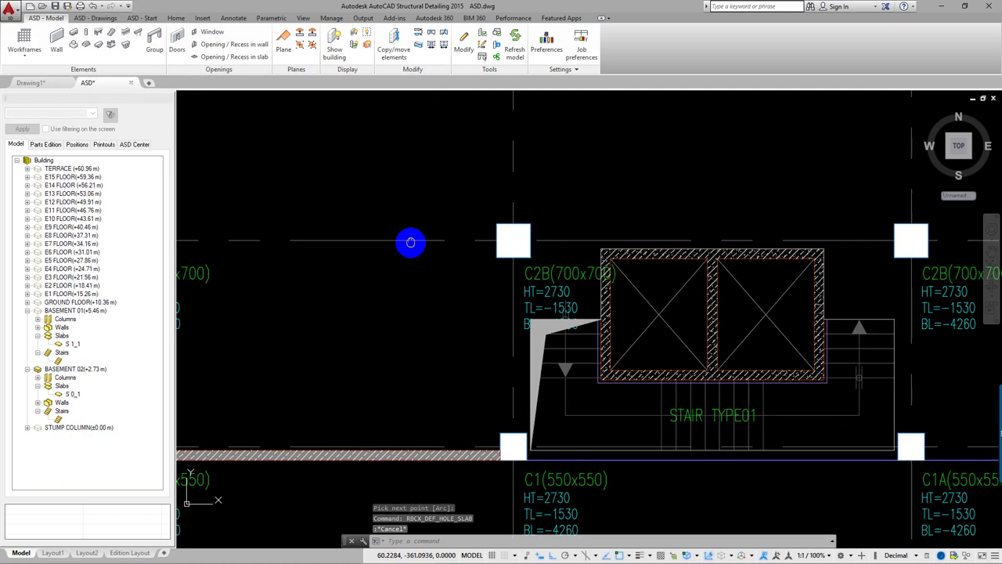
# Step: Insert a STAIR TYPE01 into the plan from the Stairs definition
pyautogui.scroll(-2, 526, 313)
pyautogui.scroll(-4, 513, 266)
pyautogui.scroll(-2, 548, 337)
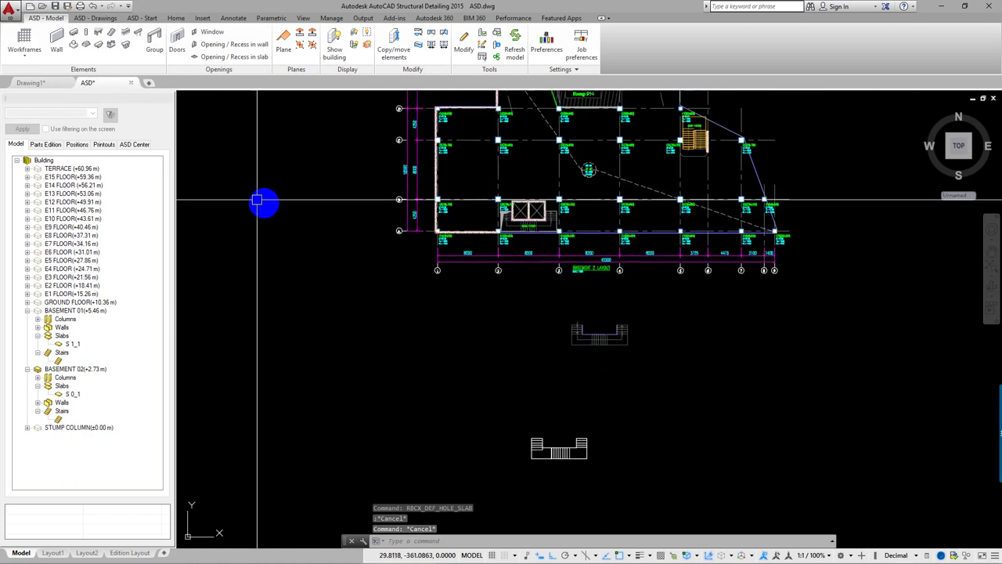
pyautogui.click(111, 35)
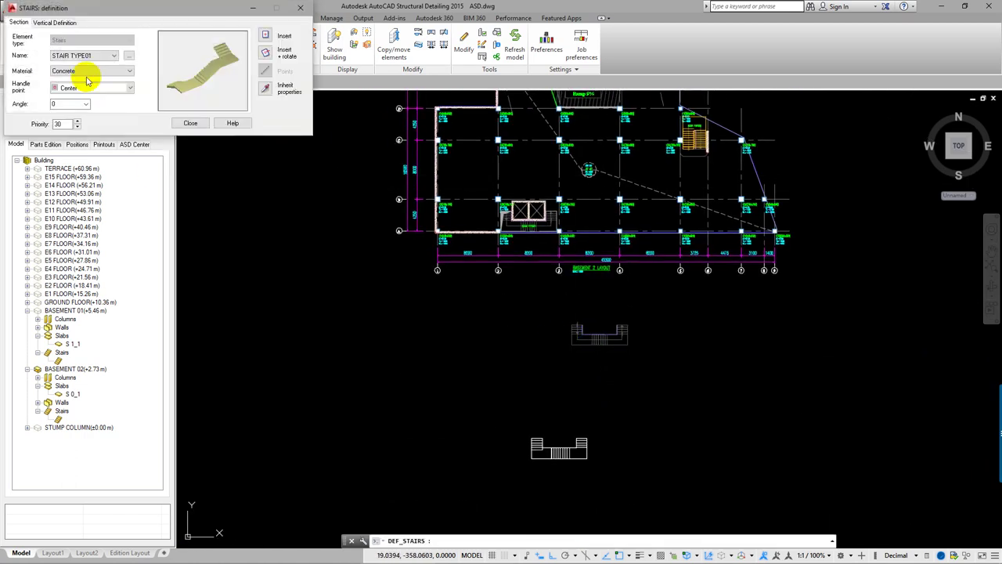
pyautogui.click(274, 46)
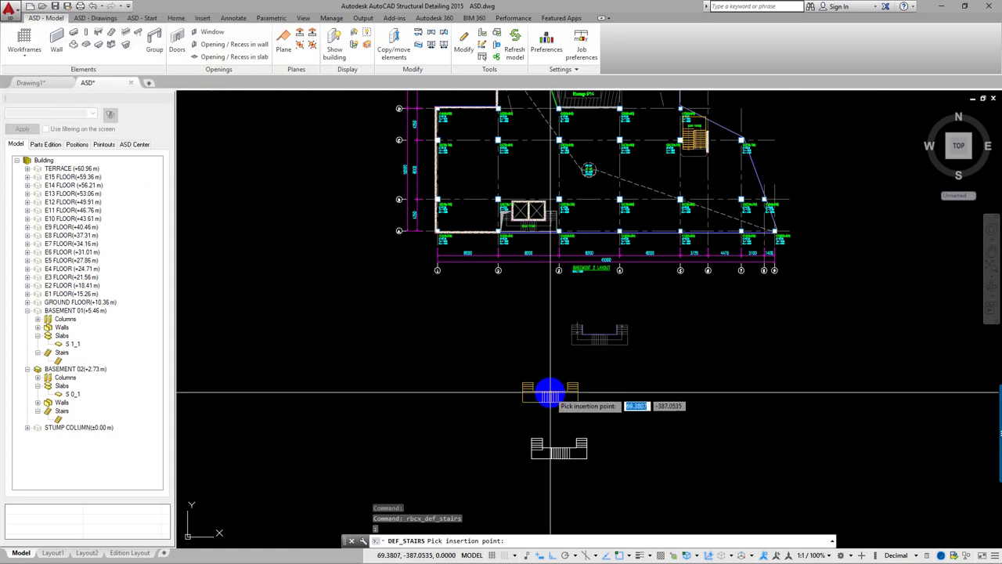
pyautogui.scroll(4, 572, 317)
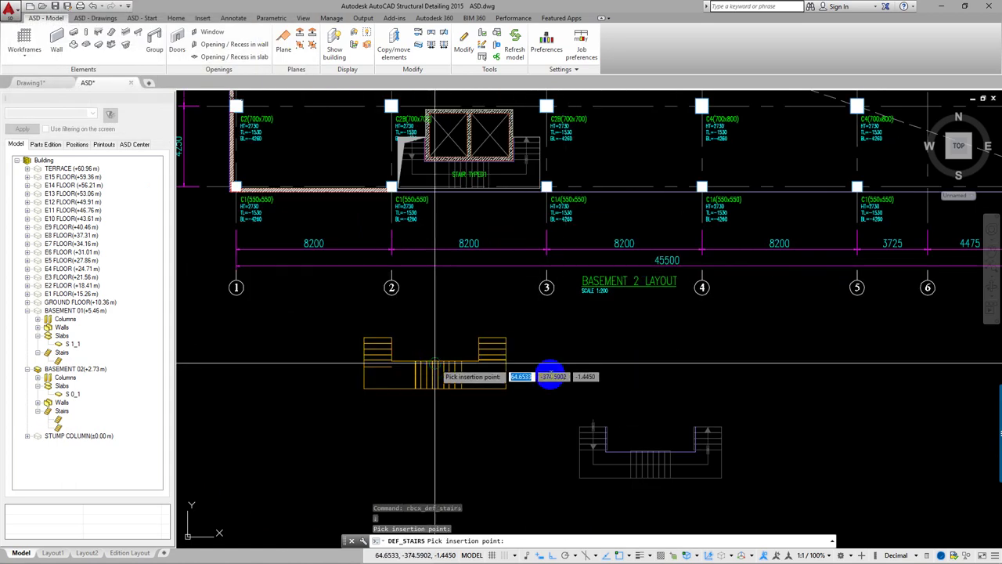
pyautogui.press('Escape')
pyautogui.press('Escape')
# Step: Move the new stair by its corner to sit beside column C2B at the lift core
pyautogui.click(386, 343)
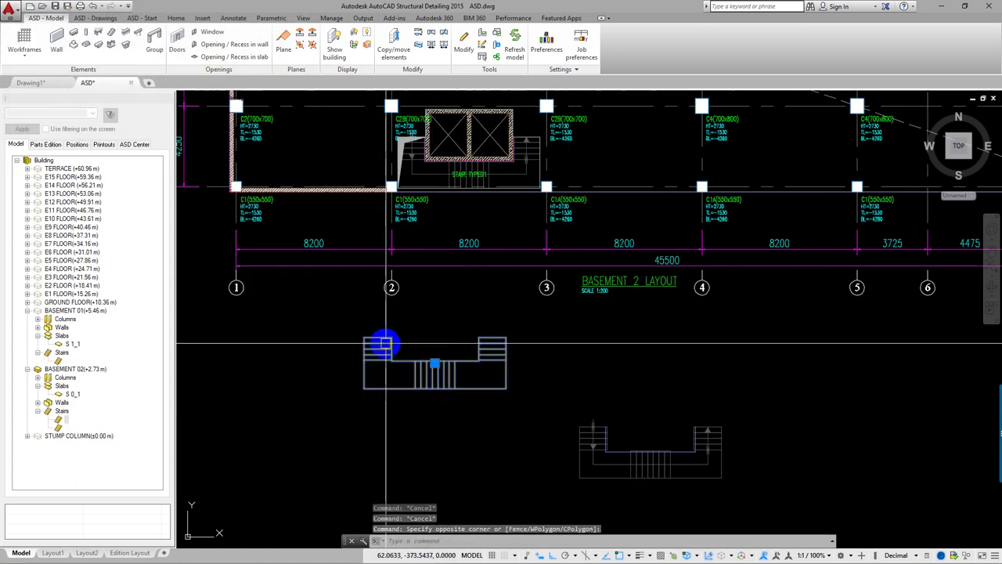
pyautogui.click(418, 340)
pyautogui.write('m')
pyautogui.press('Return')
pyautogui.scroll(3, 415, 336)
pyautogui.scroll(2, 368, 328)
pyautogui.scroll(2, 309, 329)
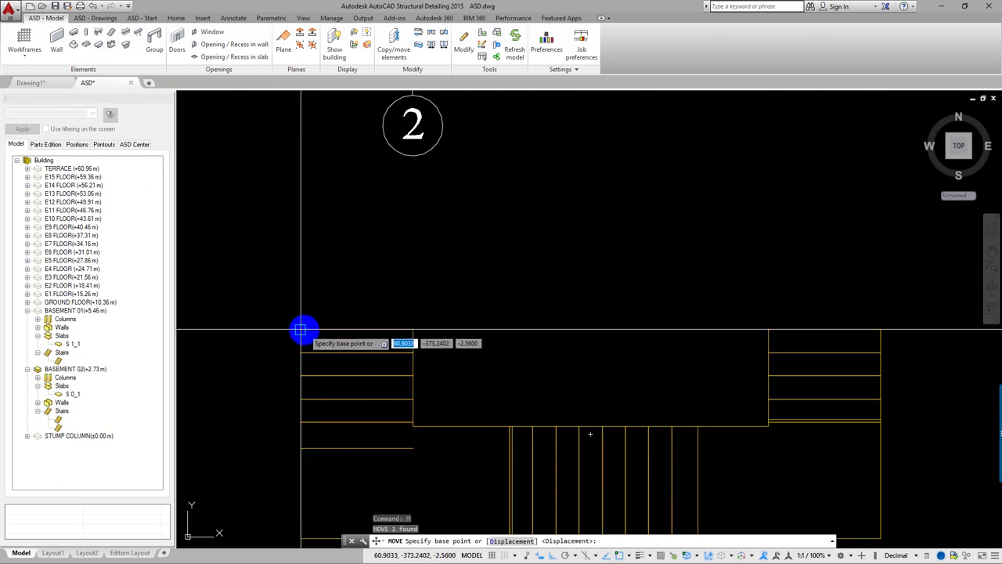
pyautogui.click(300, 330)
pyautogui.scroll(-3, 404, 368)
pyautogui.scroll(3, 441, 339)
pyautogui.scroll(2, 446, 252)
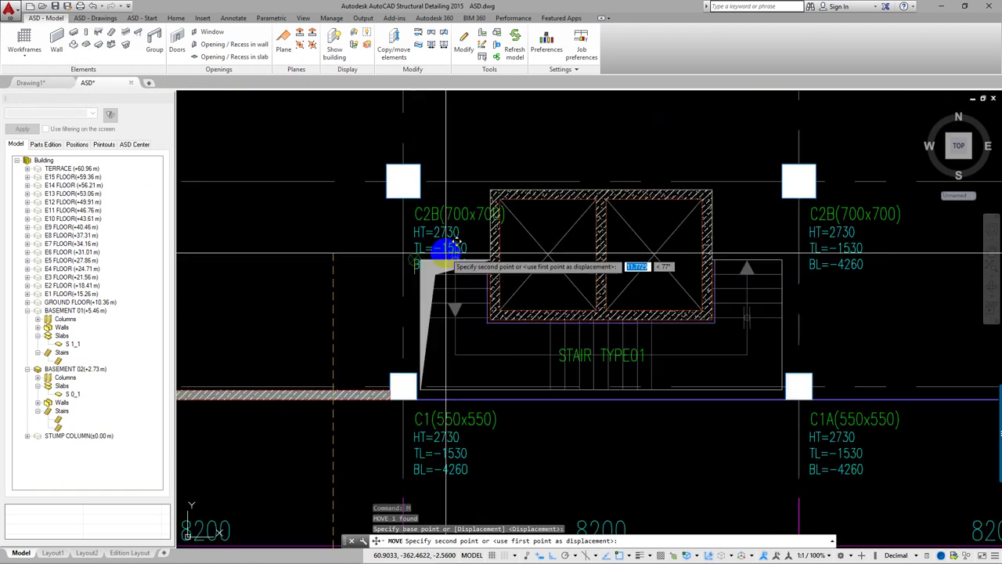
pyautogui.scroll(4, 447, 252)
pyautogui.scroll(-3, 386, 260)
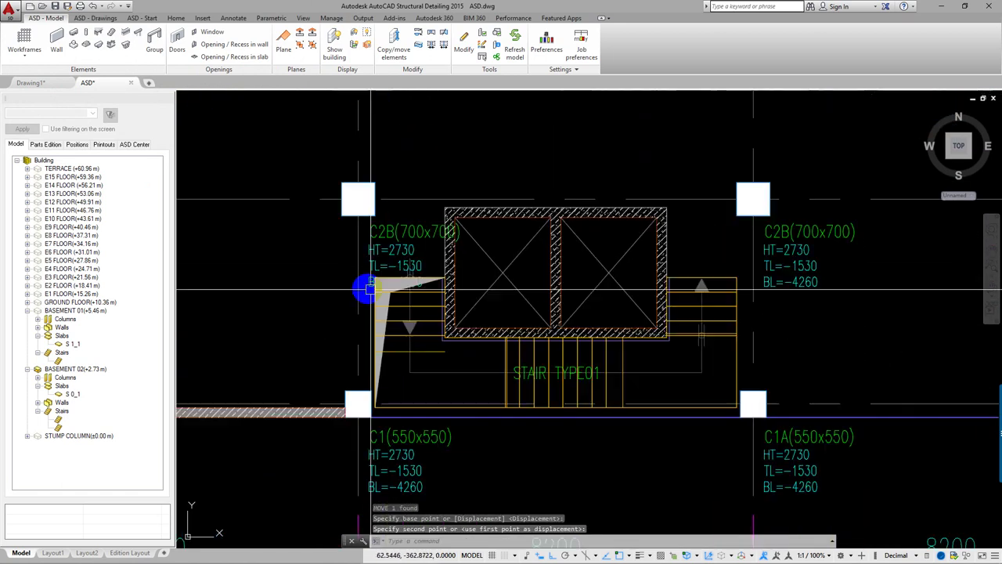
pyautogui.click(358, 286)
# Step: Erase the extra stair drawing below the plan and select the remaining spare one
pyautogui.scroll(3, 485, 282)
pyautogui.scroll(-4, 584, 284)
pyautogui.scroll(-2, 569, 318)
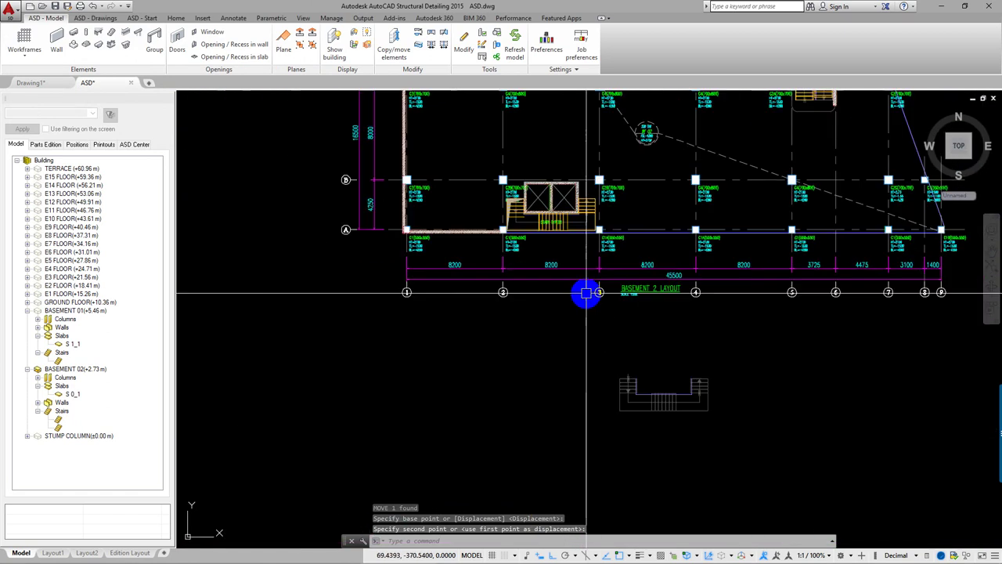
pyautogui.click(559, 267)
pyautogui.click(738, 342)
pyautogui.moveTo(671, 347); pyautogui.dragTo(640, 287, button='middle')
pyautogui.press('e')
pyautogui.press('Return')
pyautogui.click(487, 313)
pyautogui.click(699, 444)
# Step: Erase the remaining spare stair drawing
pyautogui.press('e')
pyautogui.press('Return')
pyautogui.scroll(-3, 650, 415)
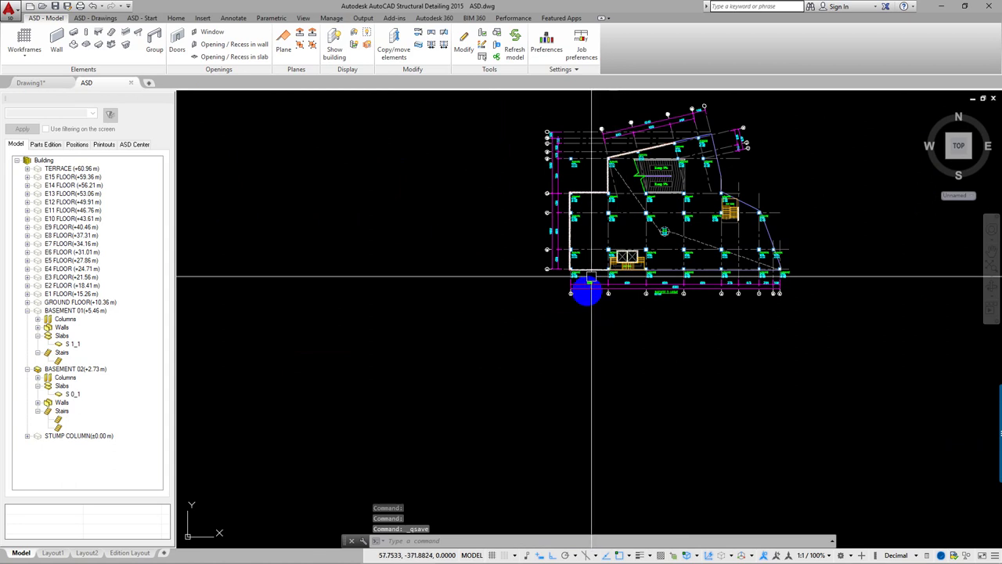
pyautogui.scroll(5, 591, 275)
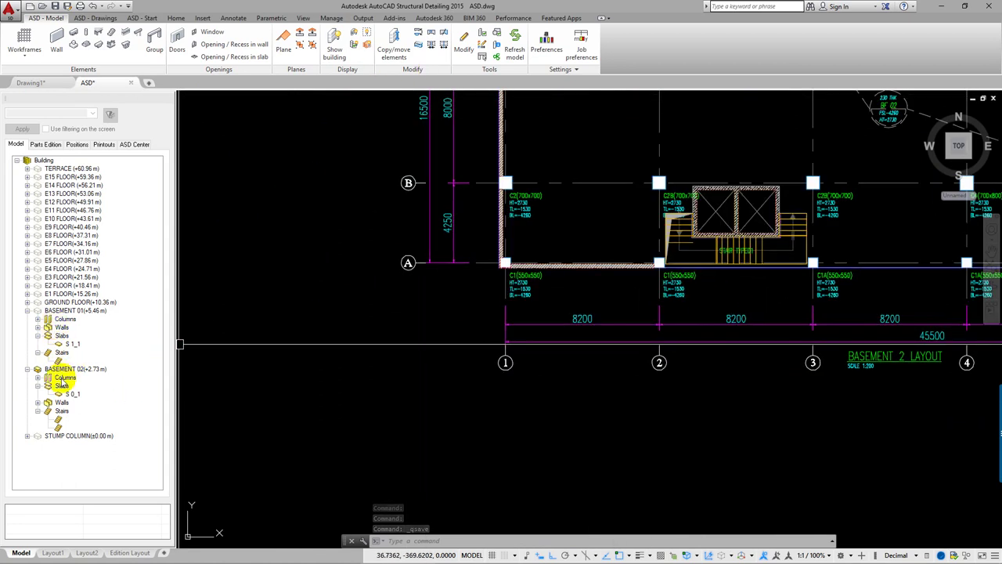
# Step: Collapse the BASEMENT 02 level and orbit the plan into a tilted 3D view
pyautogui.doubleClick(62, 370)
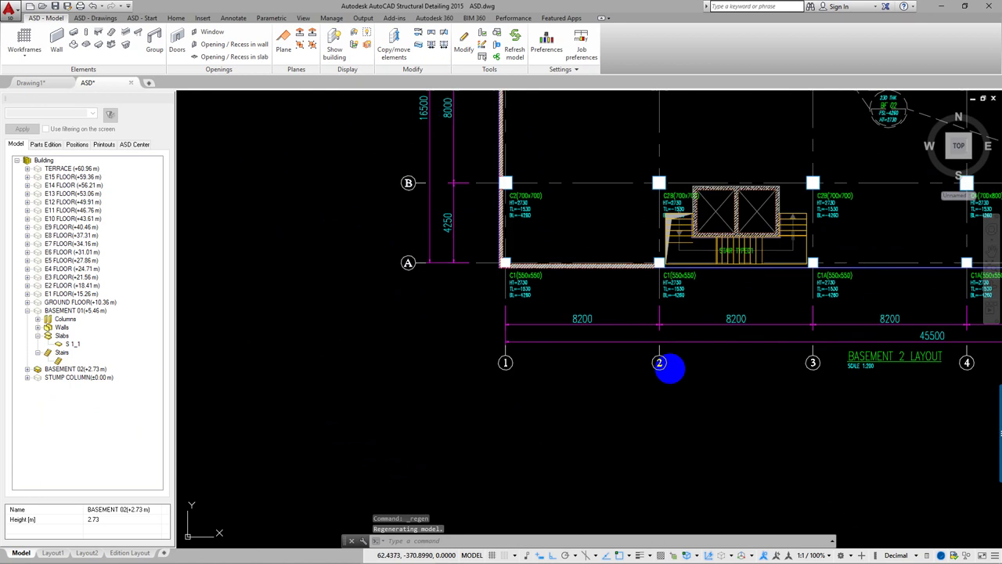
pyautogui.keyDown('shift'); pyautogui.moveTo(669, 368); pyautogui.dragTo(767, 226, button='middle'); pyautogui.keyUp('shift')
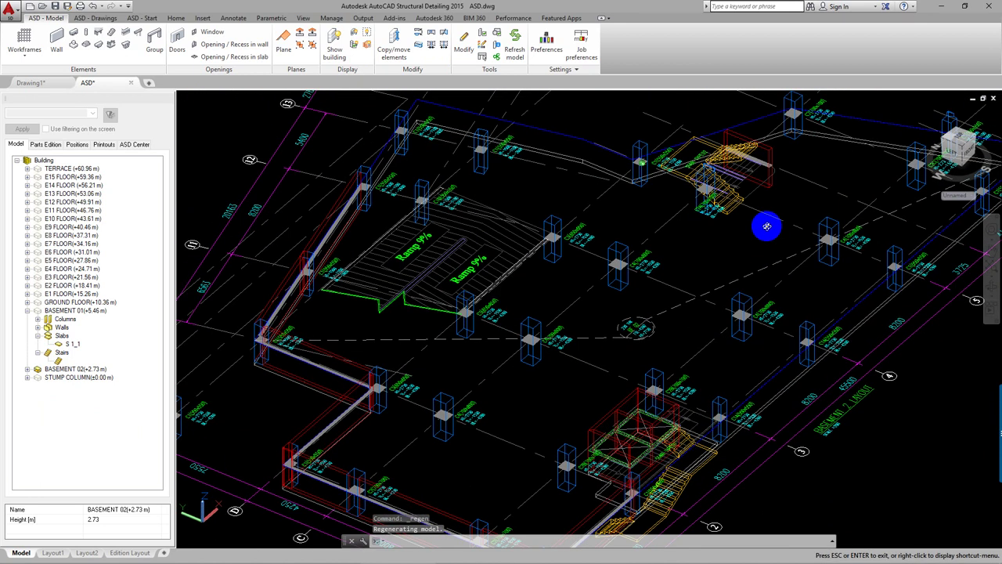
pyautogui.keyDown('shift'); pyautogui.moveTo(766, 226); pyautogui.dragTo(230, 99, button='middle'); pyautogui.keyUp('shift')
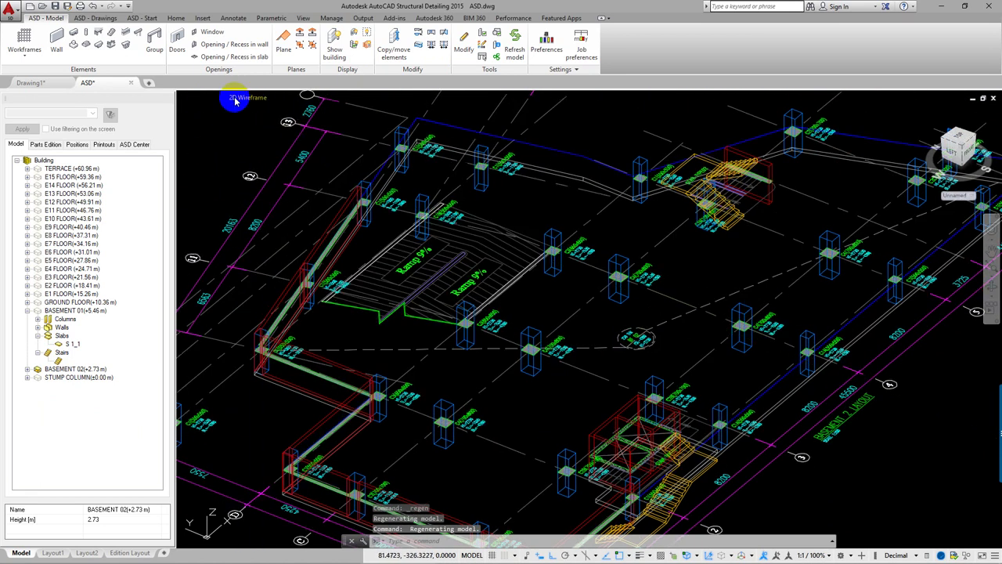
# Step: Apply the Realistic visual style to the 3D basement view
pyautogui.click(245, 98)
pyautogui.click(263, 158)
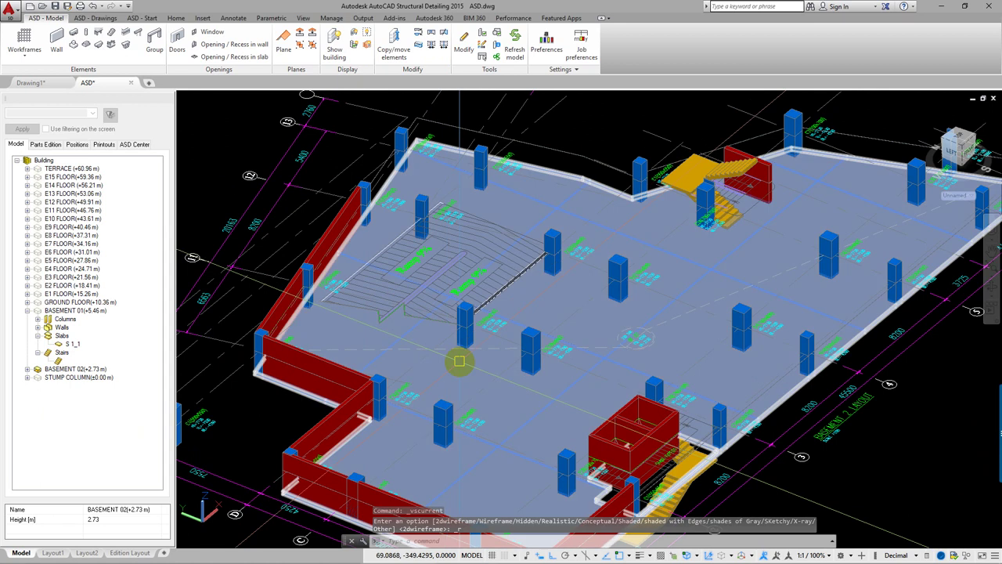
pyautogui.scroll(2, 509, 383)
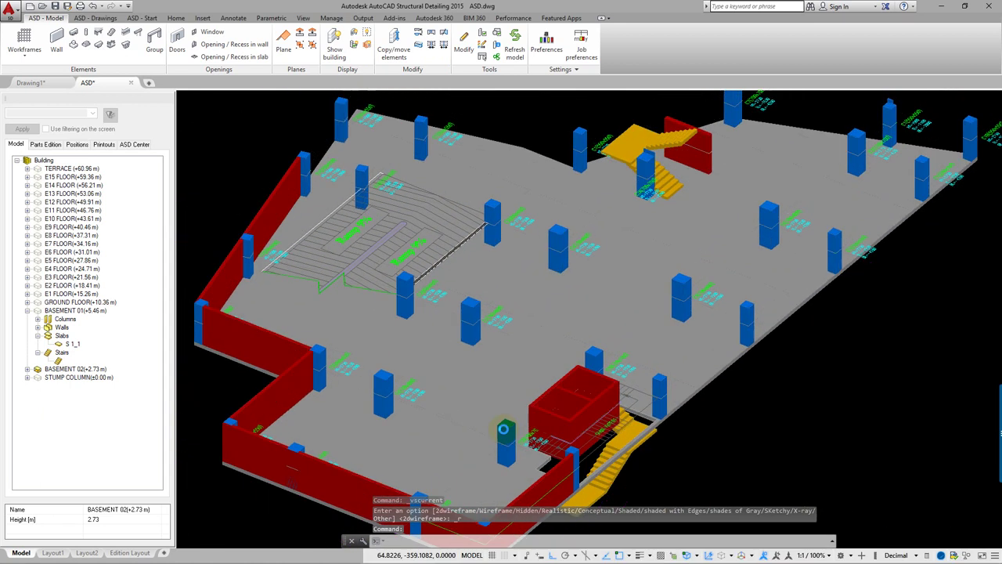
pyautogui.scroll(3, 639, 369)
pyautogui.scroll(3, 639, 370)
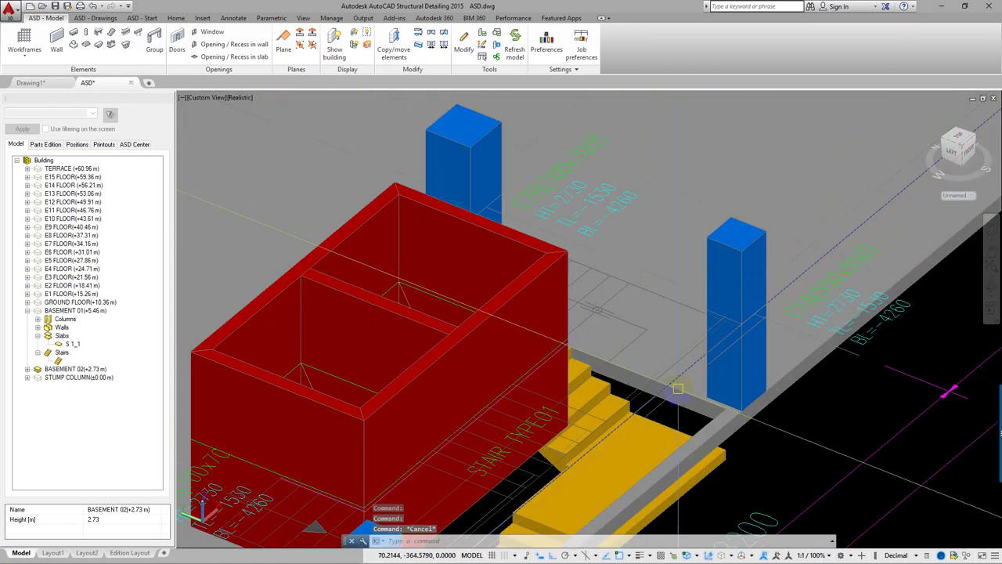
pyautogui.scroll(-2, 682, 389)
pyautogui.scroll(-3, 627, 376)
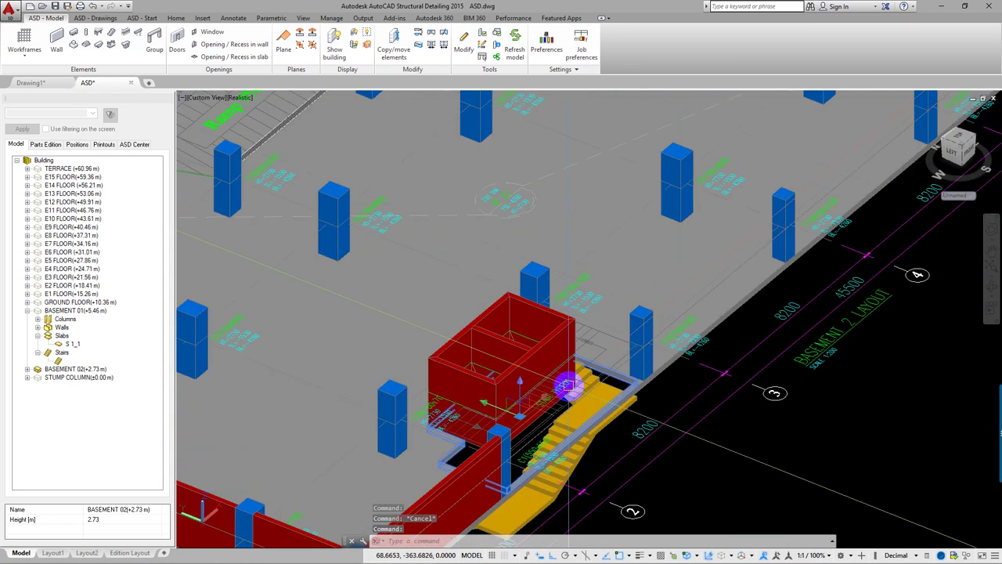
# Step: Erase the duplicate solid stair with E
pyautogui.click(575, 368)
pyautogui.write('E')
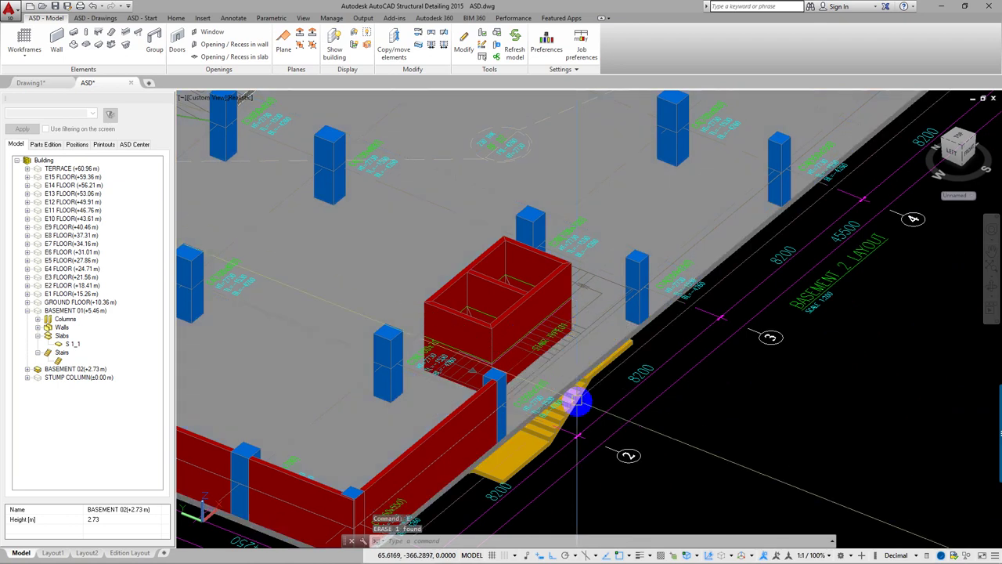
pyautogui.scroll(3, 577, 402)
pyautogui.write('E')
pyautogui.press('Return')
# Step: Set the stair's Vertical Definition element level to Top Story 0 (+2.73)
pyautogui.click(467, 146)
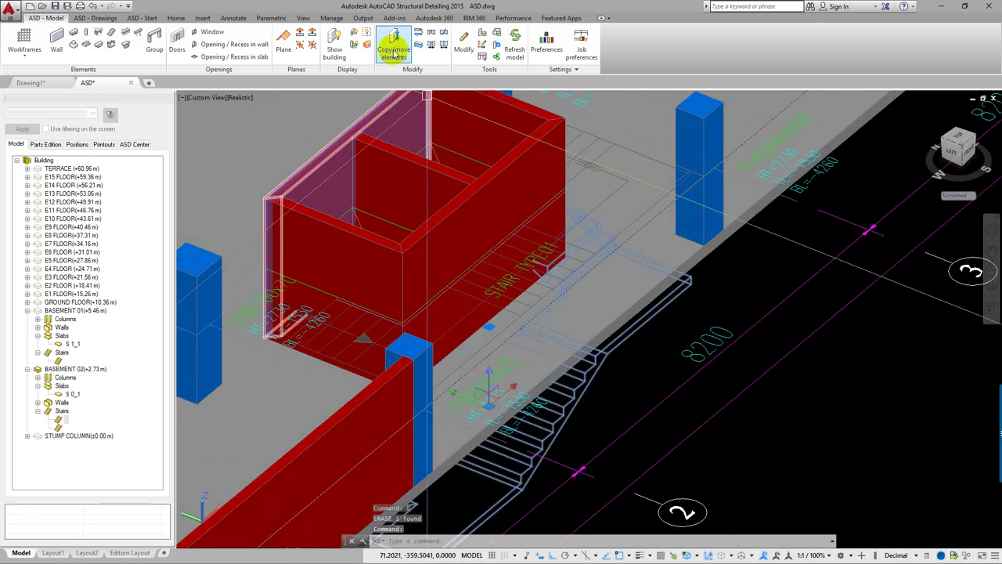
pyautogui.click(464, 48)
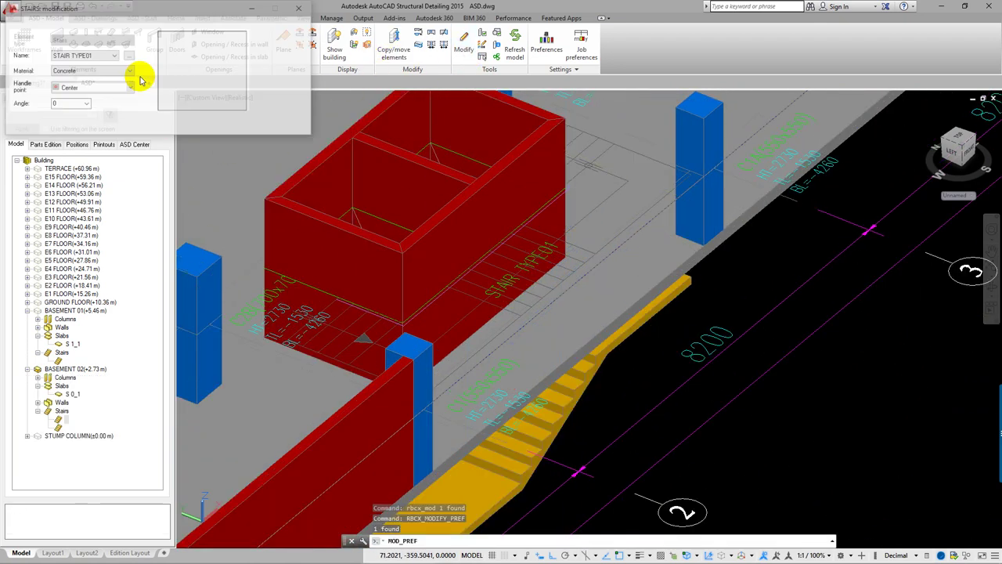
pyautogui.click(51, 24)
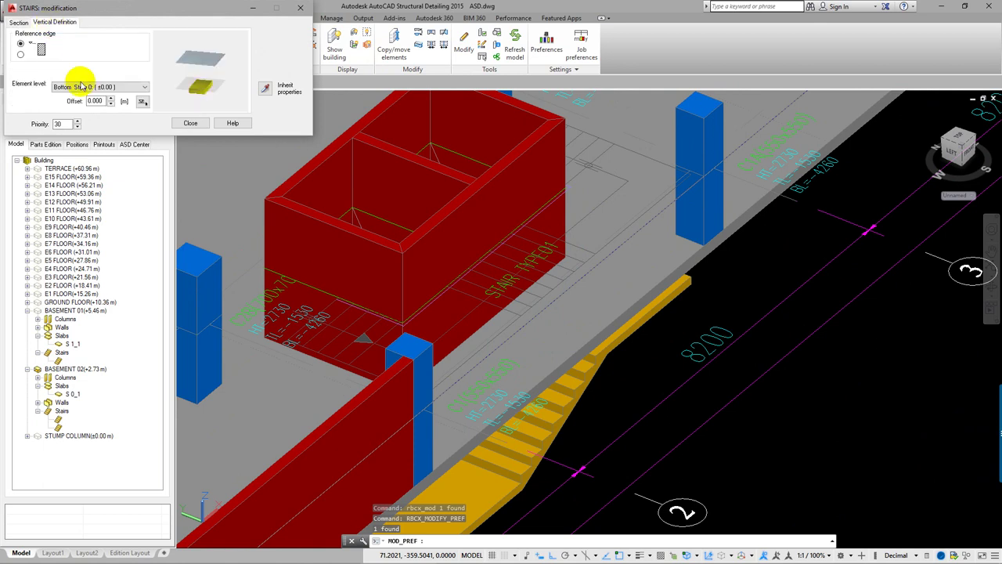
pyautogui.click(75, 96)
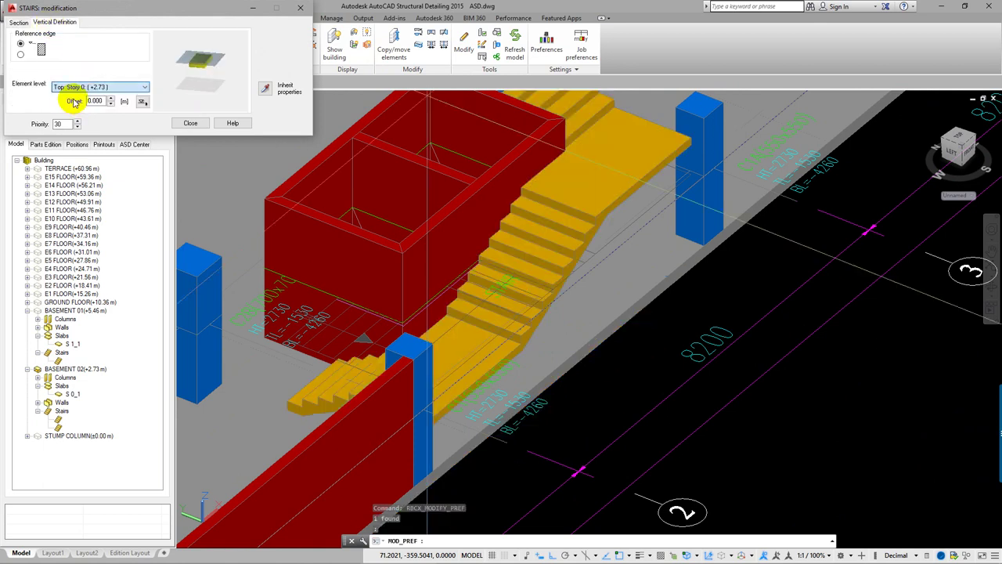
pyautogui.click(178, 124)
pyautogui.scroll(-5, 264, 329)
pyautogui.moveTo(264, 328)
pyautogui.keyDown('shift'); pyautogui.mouseDown(button='middle')
pyautogui.moveTo(421, 339)
pyautogui.moveTo(453, 324)
pyautogui.mouseUp(button='middle'); pyautogui.keyUp('shift')
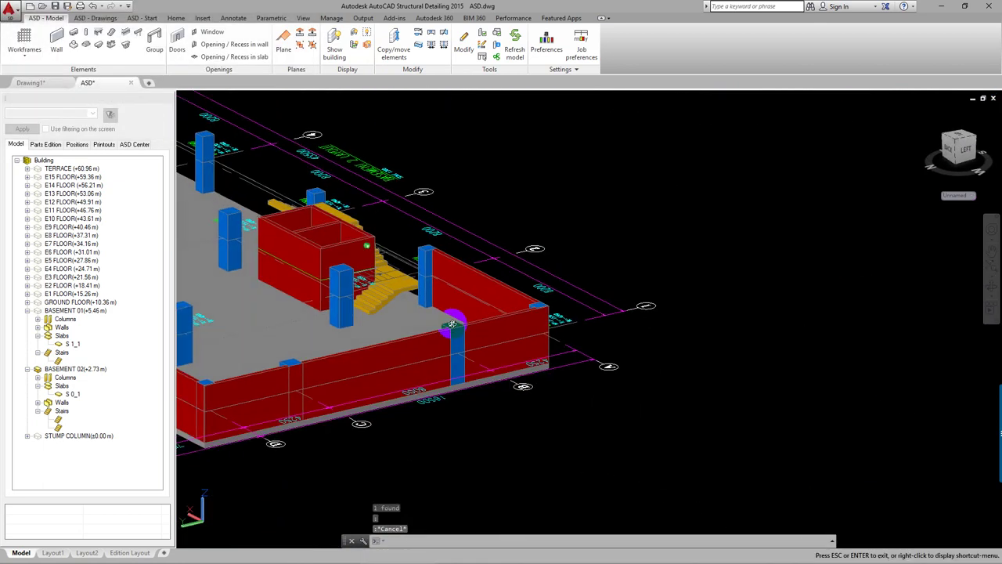
# Step: Orbit and zoom to inspect the stair beside the lift core from low side and front angles
pyautogui.scroll(2, 439, 328)
pyautogui.scroll(3, 415, 333)
pyautogui.scroll(2, 393, 338)
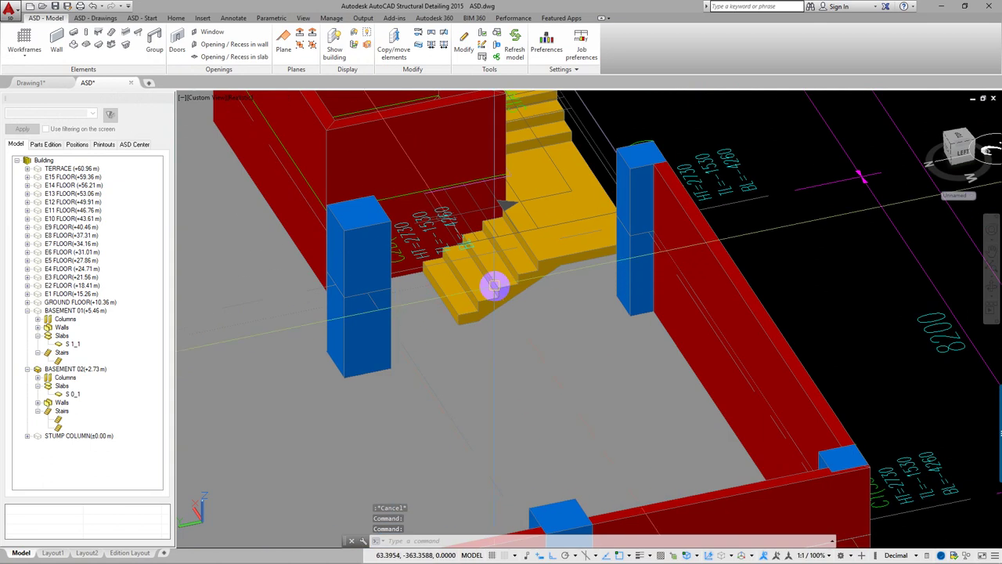
pyautogui.moveTo(493, 287)
pyautogui.keyDown('shift'); pyautogui.mouseDown(button='middle')
pyautogui.moveTo(538, 257)
pyautogui.moveTo(519, 273)
pyautogui.moveTo(567, 256)
pyautogui.moveTo(556, 369)
pyautogui.moveTo(721, 240)
pyautogui.moveTo(588, 272)
pyautogui.moveTo(571, 307)
pyautogui.moveTo(409, 309)
pyautogui.moveTo(339, 277)
pyautogui.mouseUp(button='middle'); pyautogui.keyUp('shift')
pyautogui.scroll(5, 644, 237)
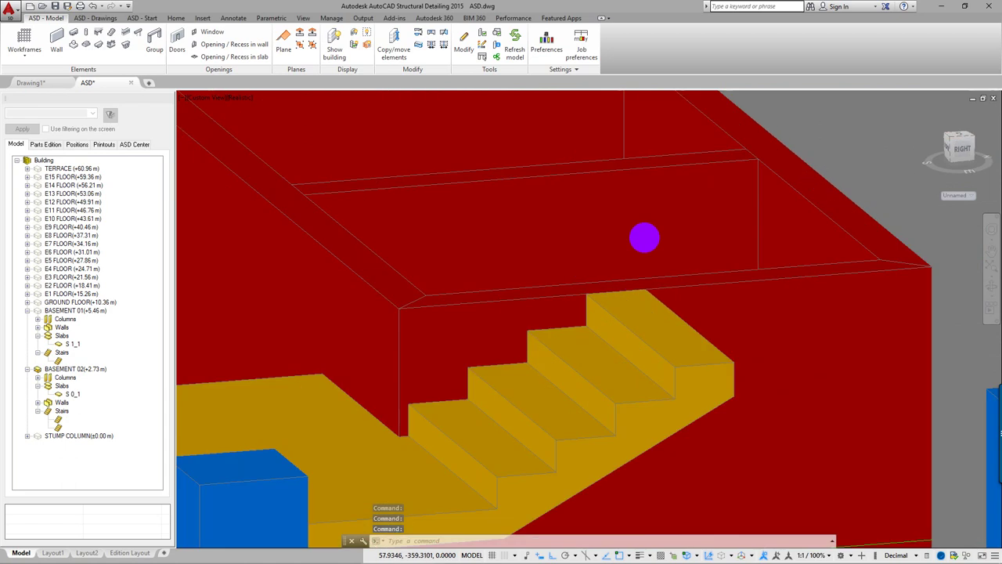
pyautogui.scroll(-2, 644, 238)
pyautogui.scroll(-5, 694, 313)
pyautogui.scroll(-3, 600, 320)
pyautogui.moveTo(577, 335)
pyautogui.keyDown('shift'); pyautogui.mouseDown(button='middle')
pyautogui.moveTo(700, 361)
pyautogui.moveTo(591, 418)
pyautogui.moveTo(544, 419)
pyautogui.moveTo(593, 444)
pyautogui.moveTo(570, 447)
pyautogui.mouseUp(button='middle'); pyautogui.keyUp('shift')
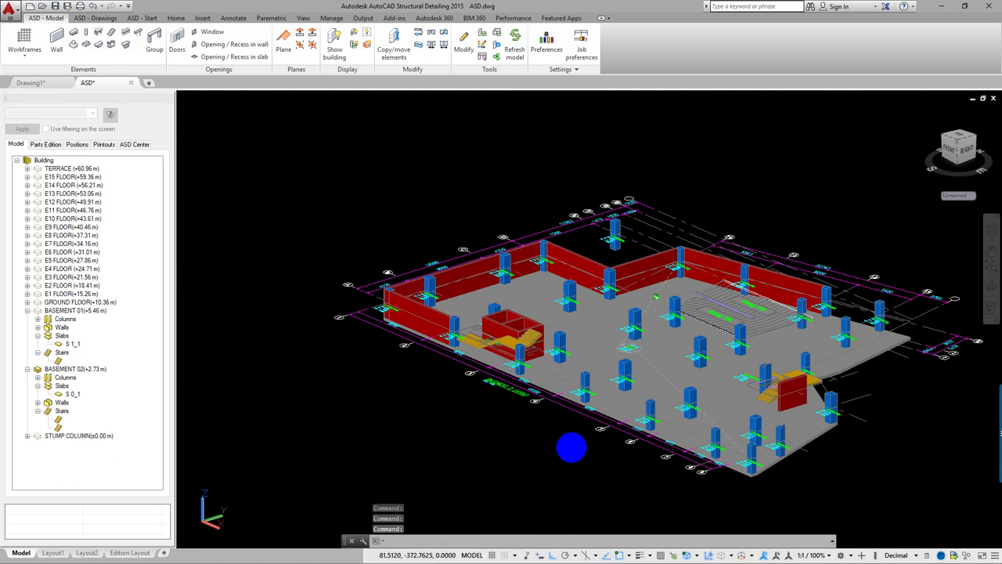
pyautogui.scroll(2, 511, 332)
pyautogui.scroll(2, 358, 336)
pyautogui.scroll(2, 515, 340)
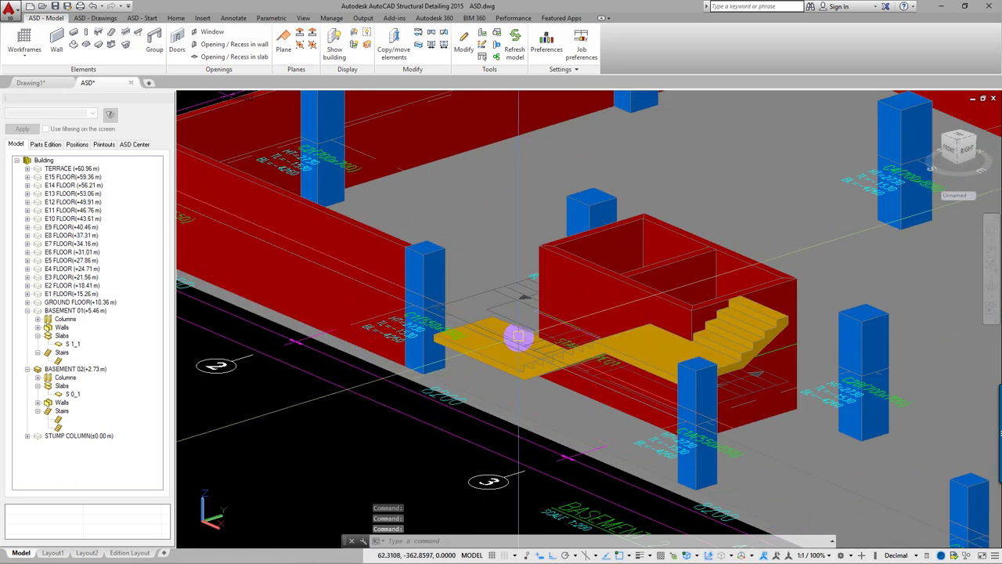
pyautogui.scroll(1, 516, 360)
pyautogui.scroll(-2, 493, 302)
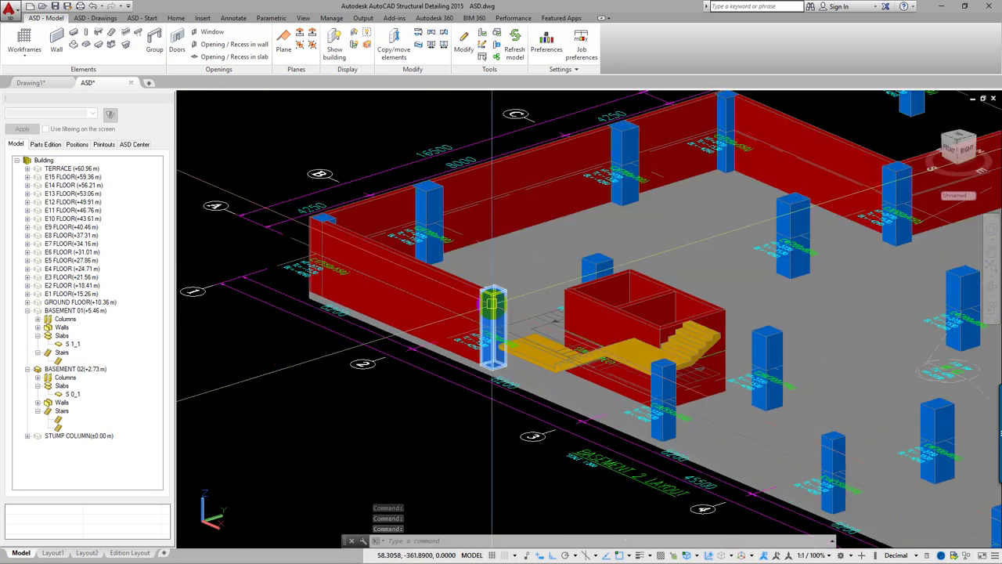